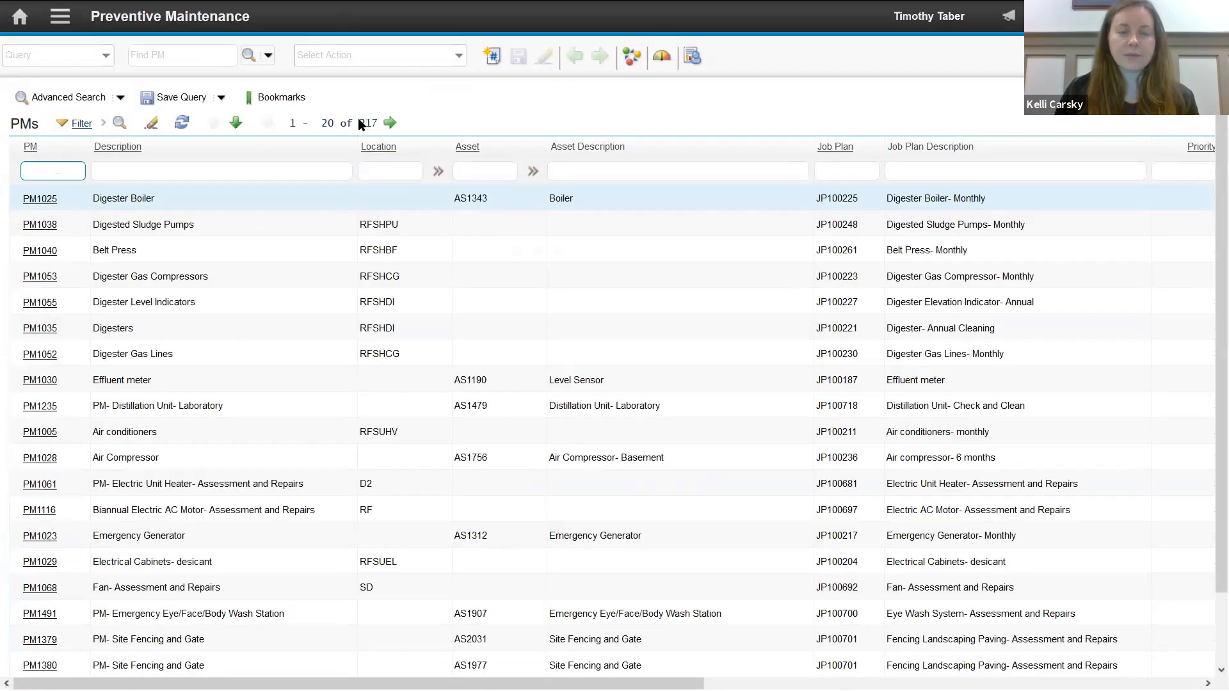
- Filter the preventive maintenance list to records with Use Job Plan Sequences set to Y
{"action": "left_click_drag", "start_coordinate": [551, 683], "coordinate": [581, 683]}
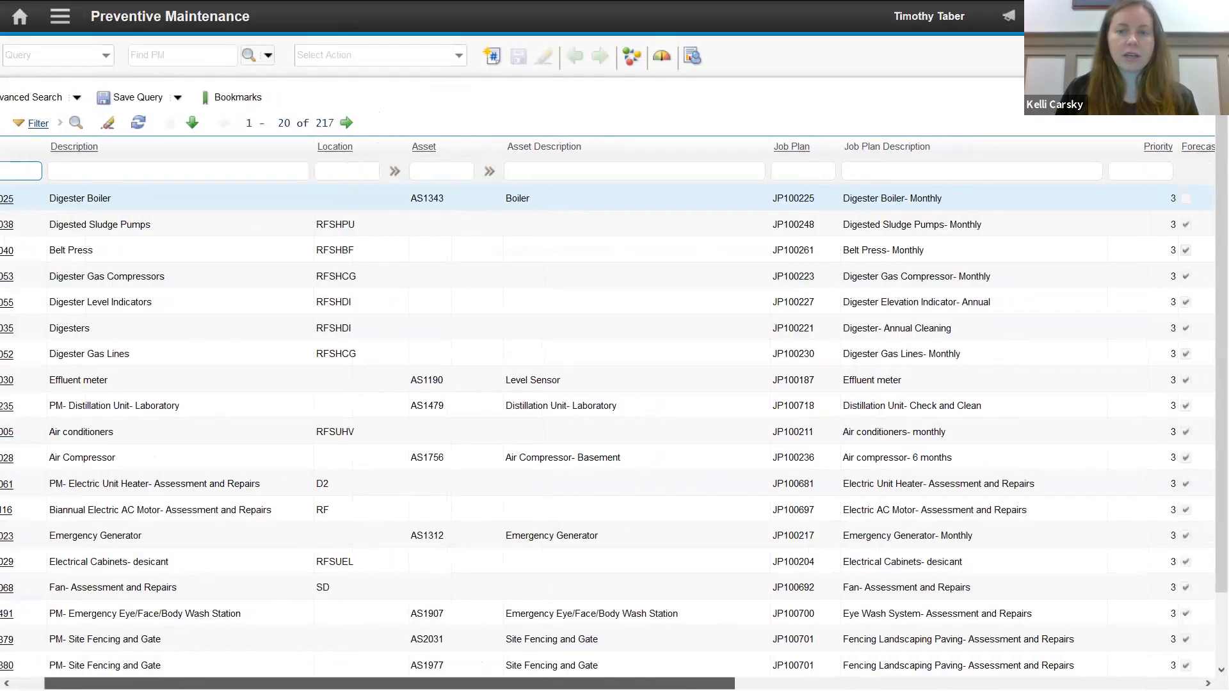
{"action": "scroll", "coordinate": [951, 419], "scroll_direction": "right", "scroll_amount": 10}
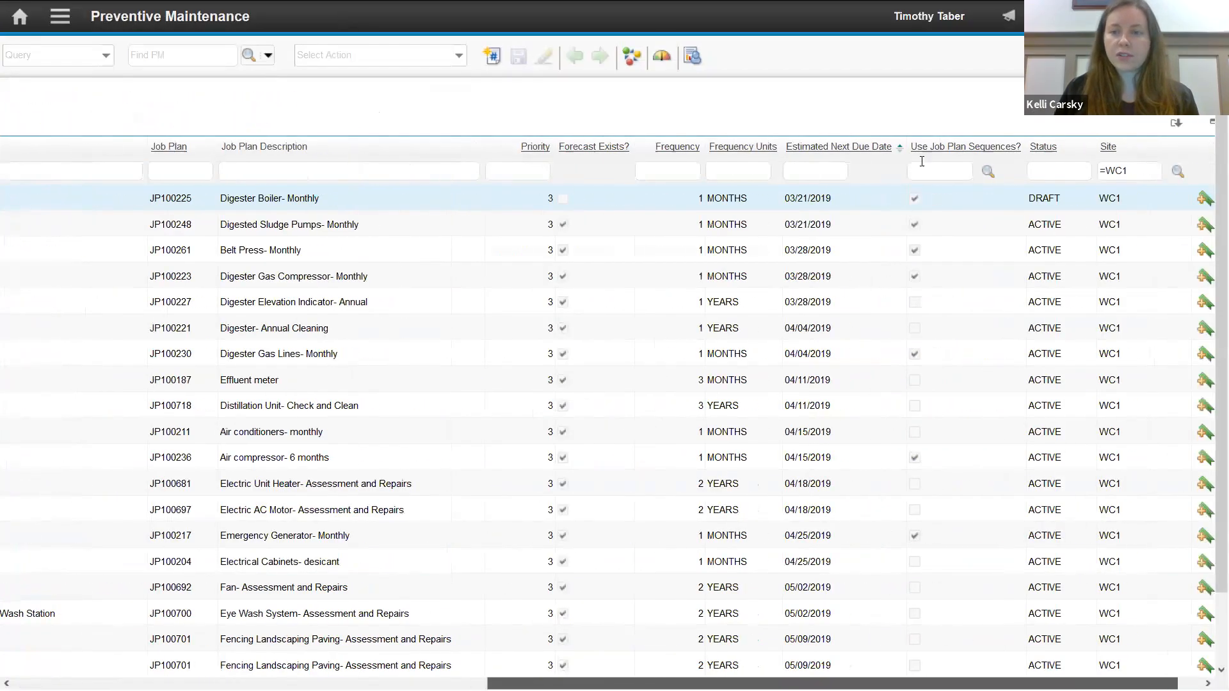
{"action": "scroll", "coordinate": [922, 162], "scroll_direction": "right", "scroll_amount": 2}
{"action": "left_click", "coordinate": [910, 171]}
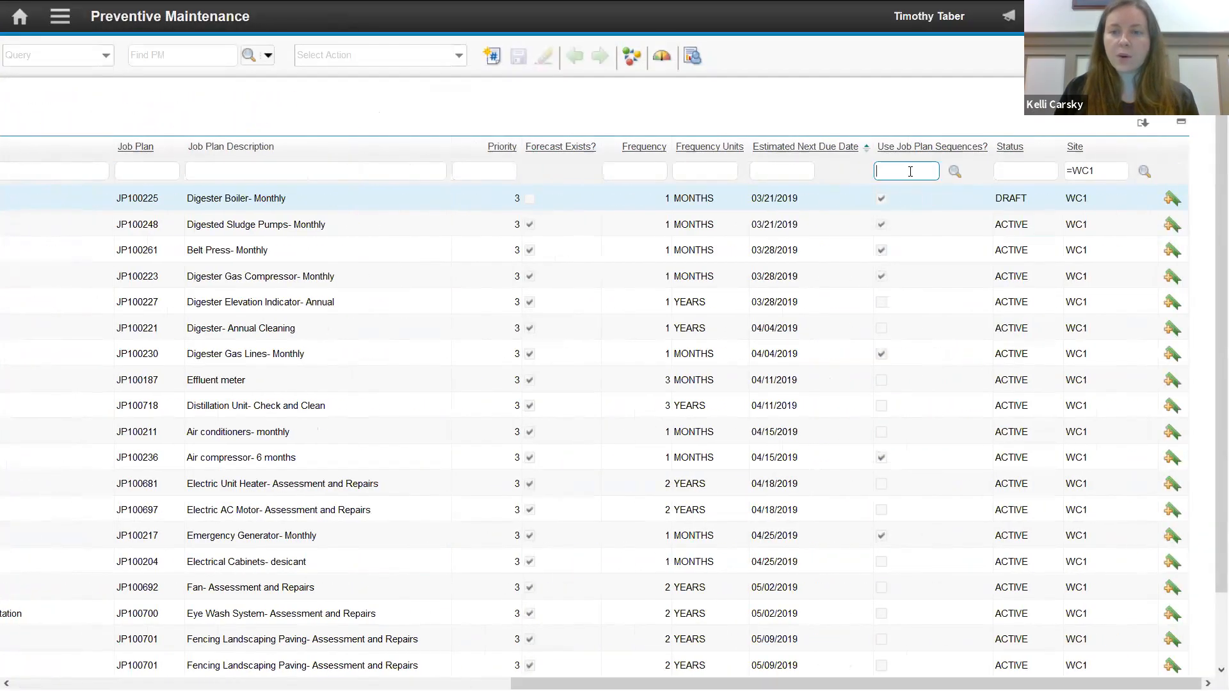
{"action": "left_click", "coordinate": [955, 172]}
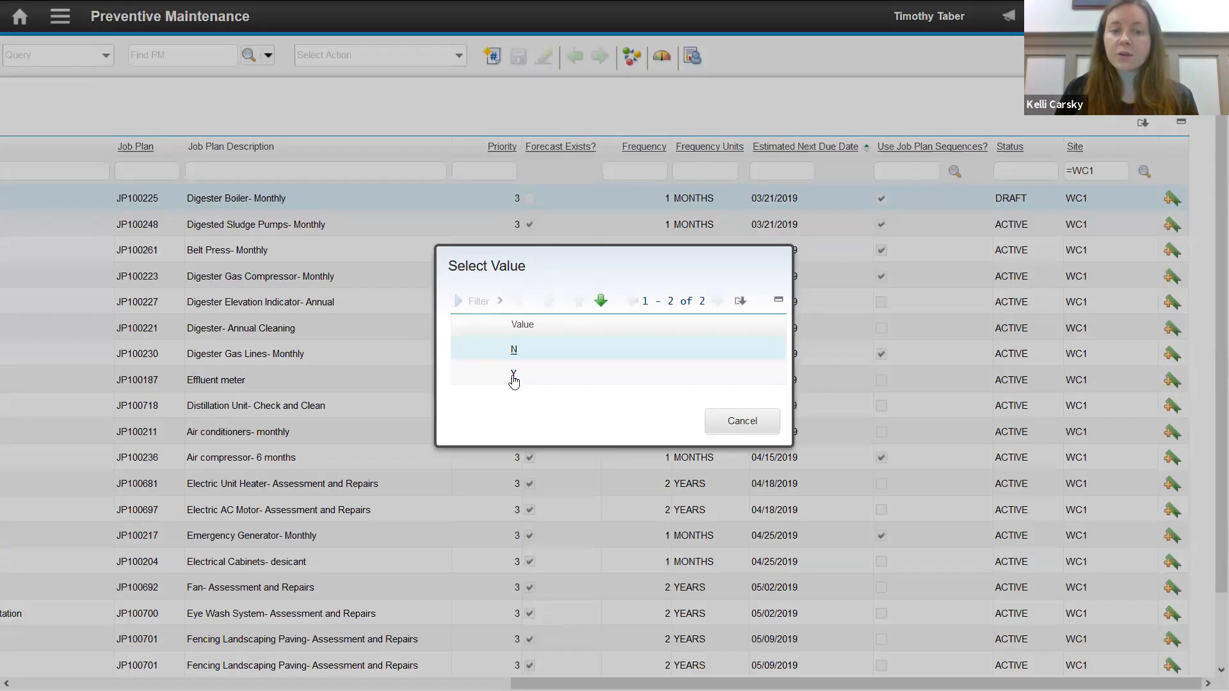
{"action": "left_click", "coordinate": [513, 377]}
{"action": "key", "text": "Return"}
{"action": "left_click_drag", "start_coordinate": [880, 684], "coordinate": [412, 672]}
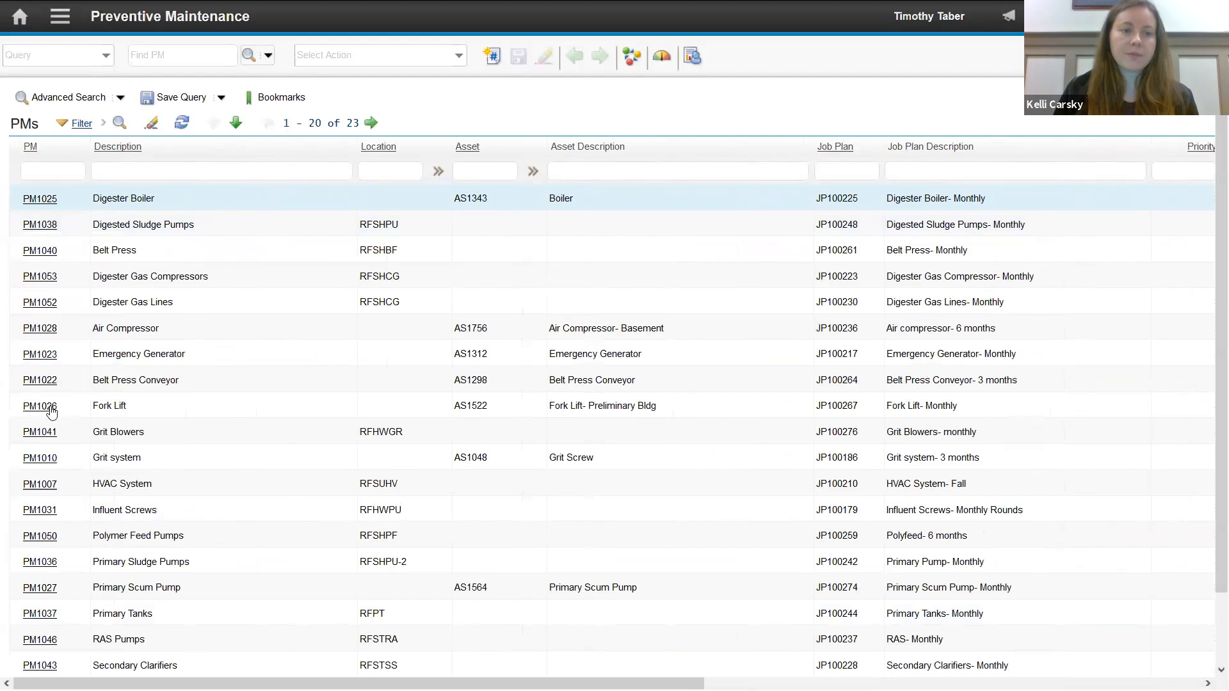
- Create a new preventive maintenance record with the description "Digested Sludge Pump 1"
{"action": "left_click", "coordinate": [492, 57]}
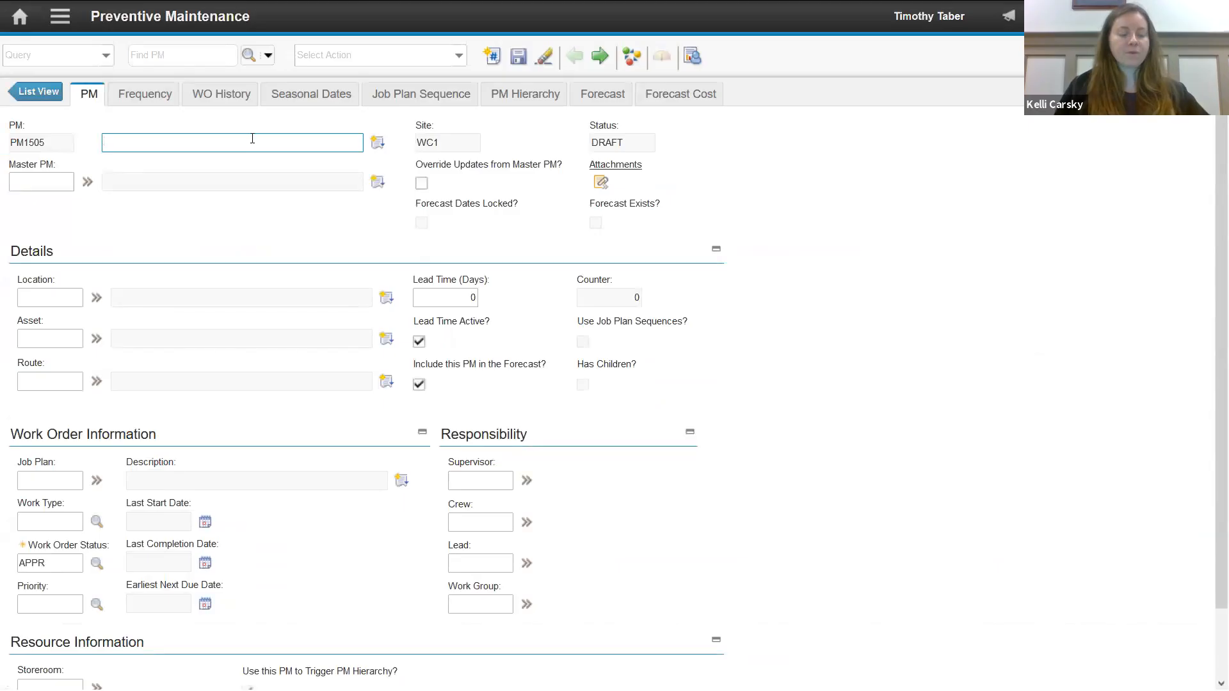
{"action": "type", "text": "Digested"}
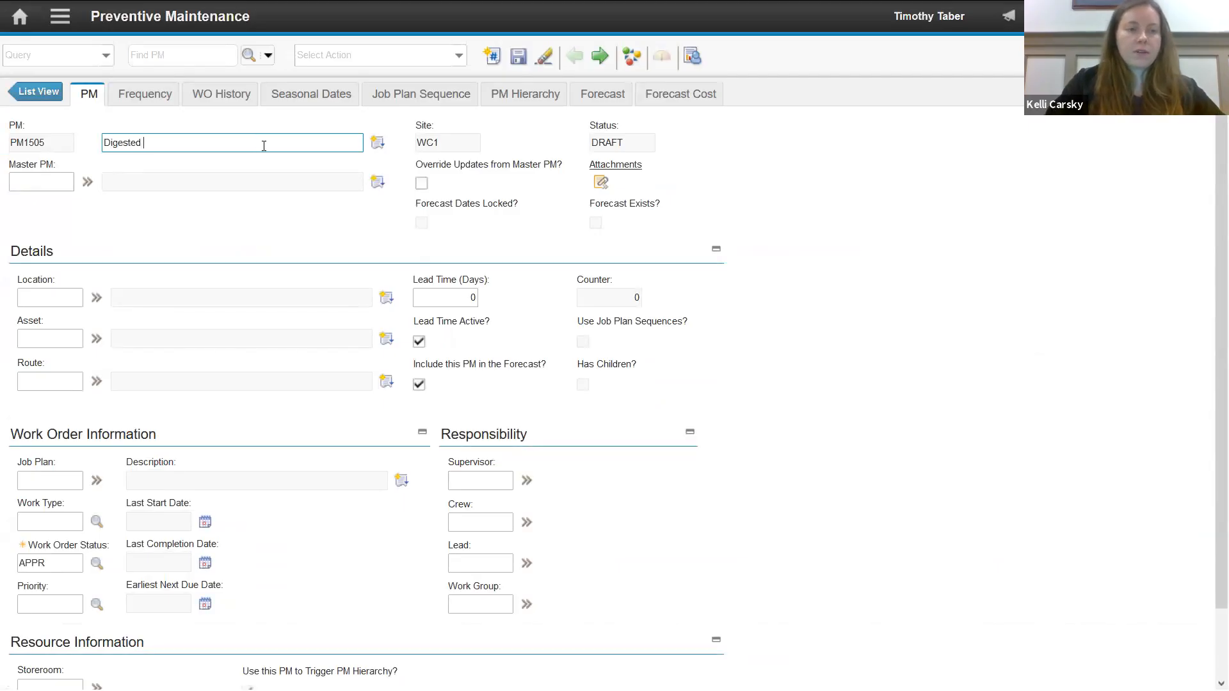
{"action": "type", "text": " Sludge Pump"}
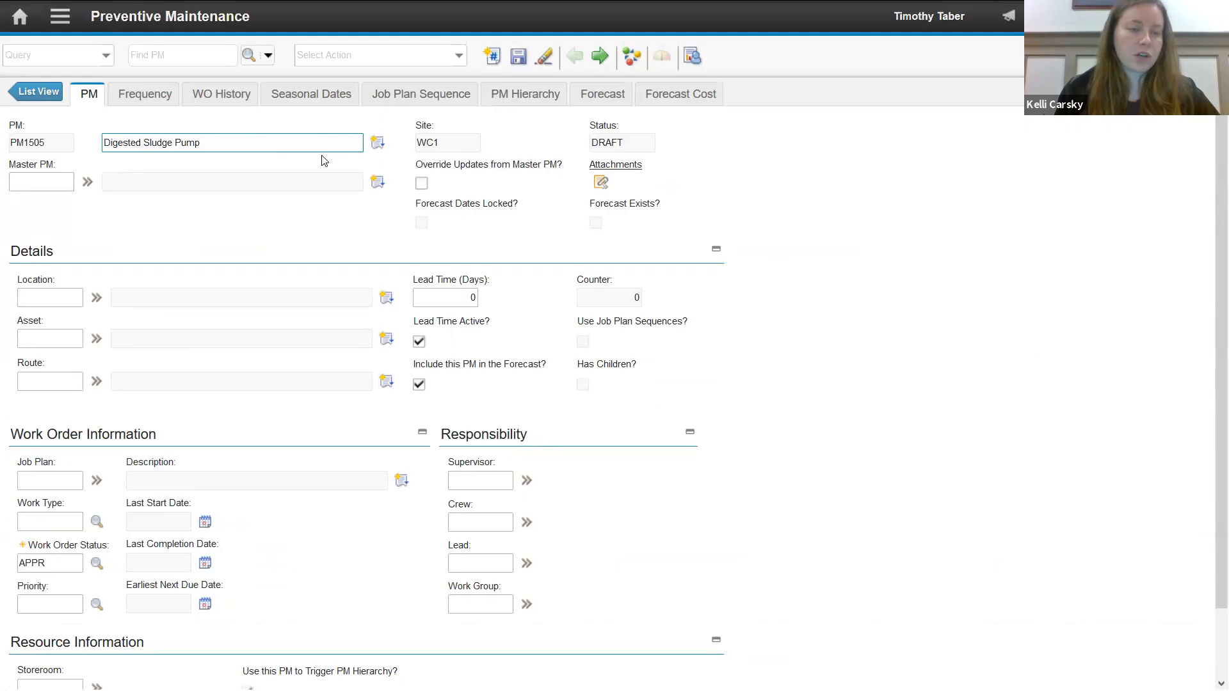
{"action": "type", "text": " 1"}
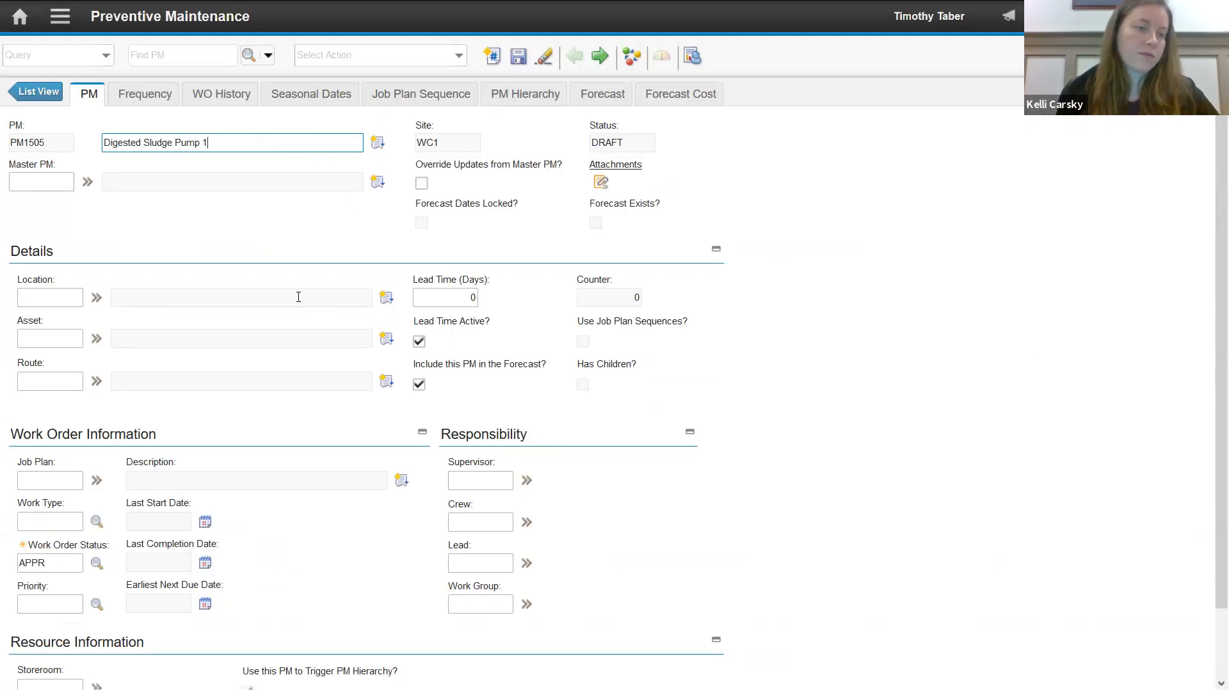
- Find the digested sludge assets and assign AS1254, Digested Sludge Pump #1, as the PM's asset
{"action": "left_click", "coordinate": [96, 339]}
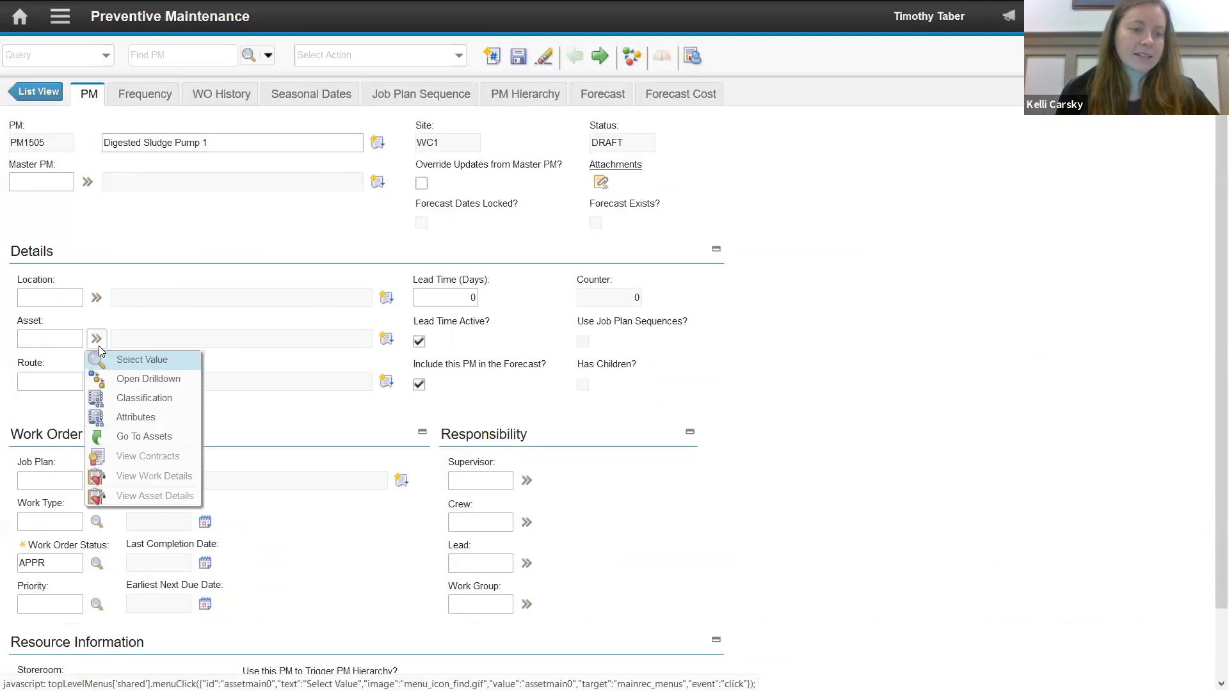
{"action": "left_click", "coordinate": [133, 363]}
{"action": "type", "text": "digested pump"}
{"action": "key", "text": "Return"}
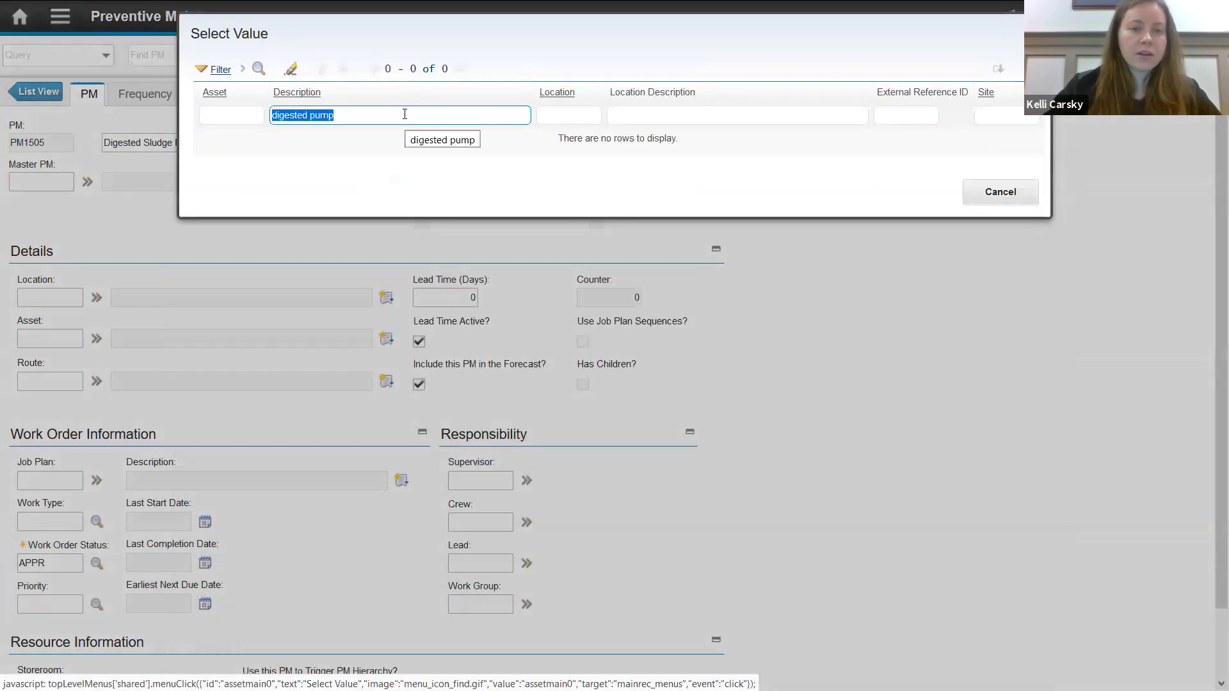
{"action": "type", "text": "digested sludge"}
{"action": "key", "text": "Return"}
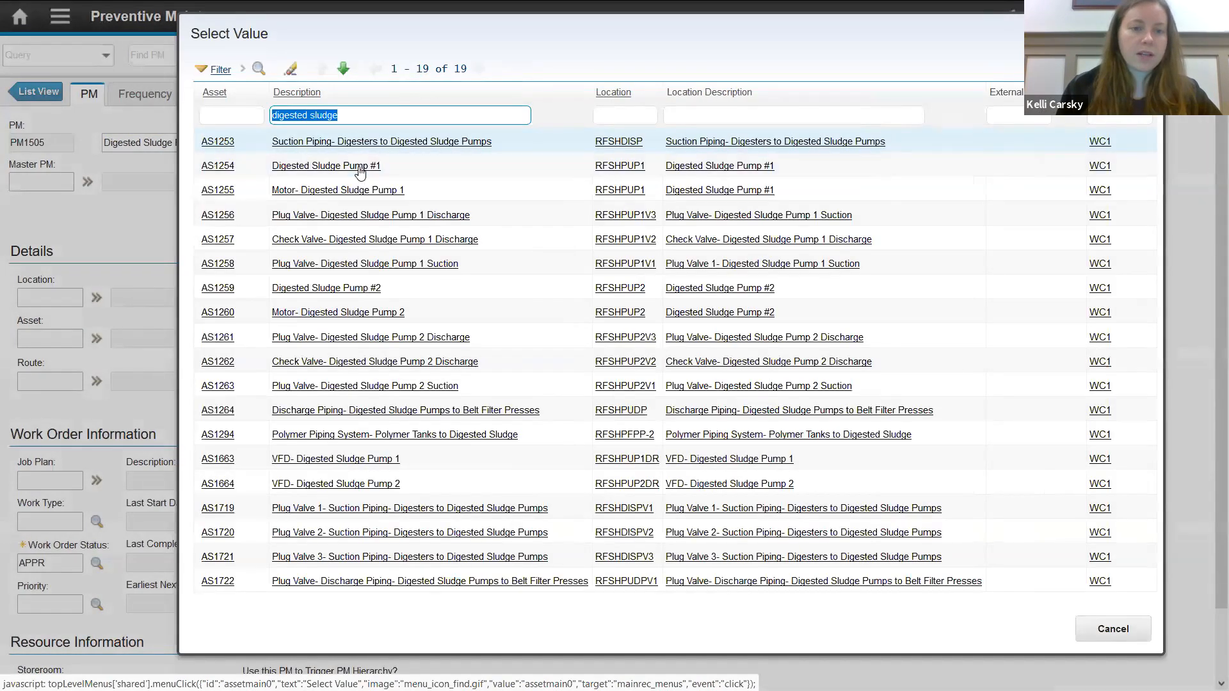
{"action": "left_click", "coordinate": [360, 167]}
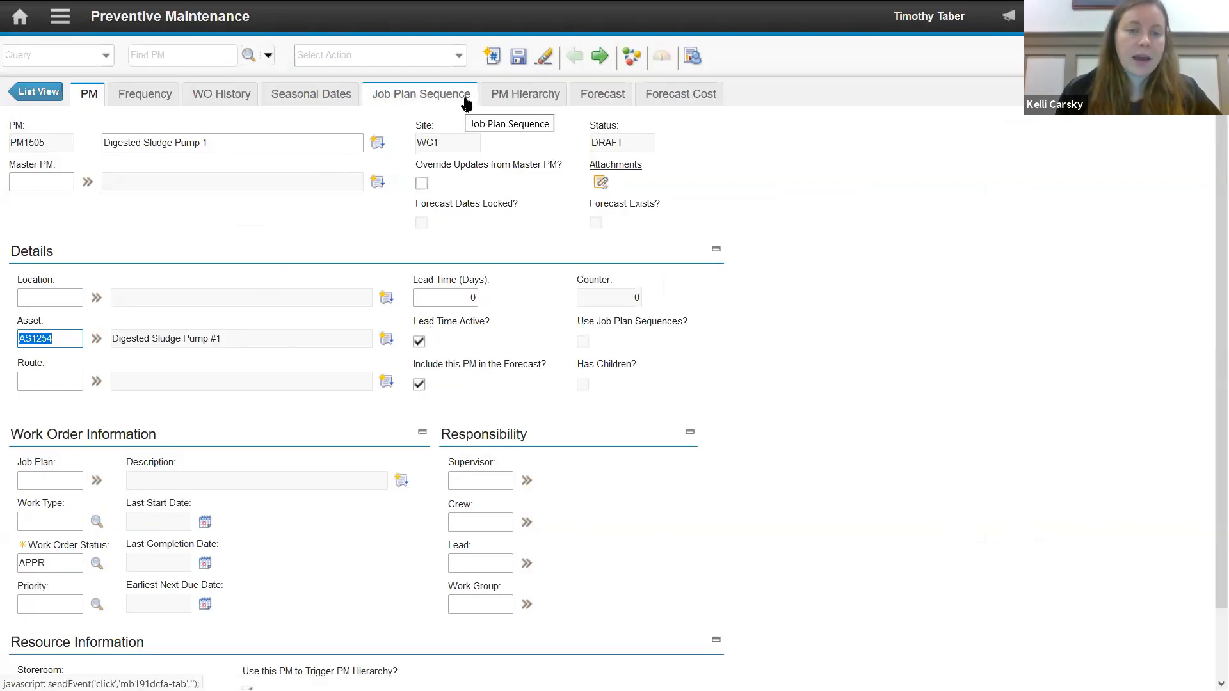
- Add job plan JP100819, Digested Sludge Pump - Monthly, as the first row of the PM's job plan sequence
{"action": "left_click", "coordinate": [419, 96]}
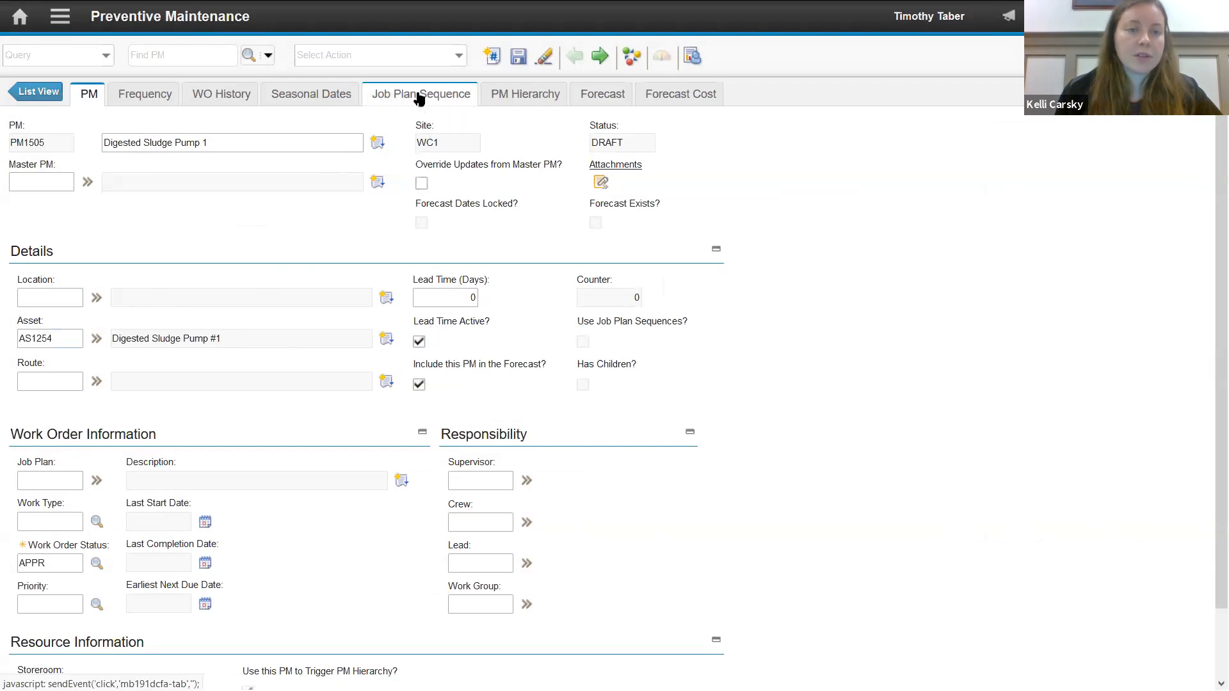
{"action": "left_click", "coordinate": [428, 413]}
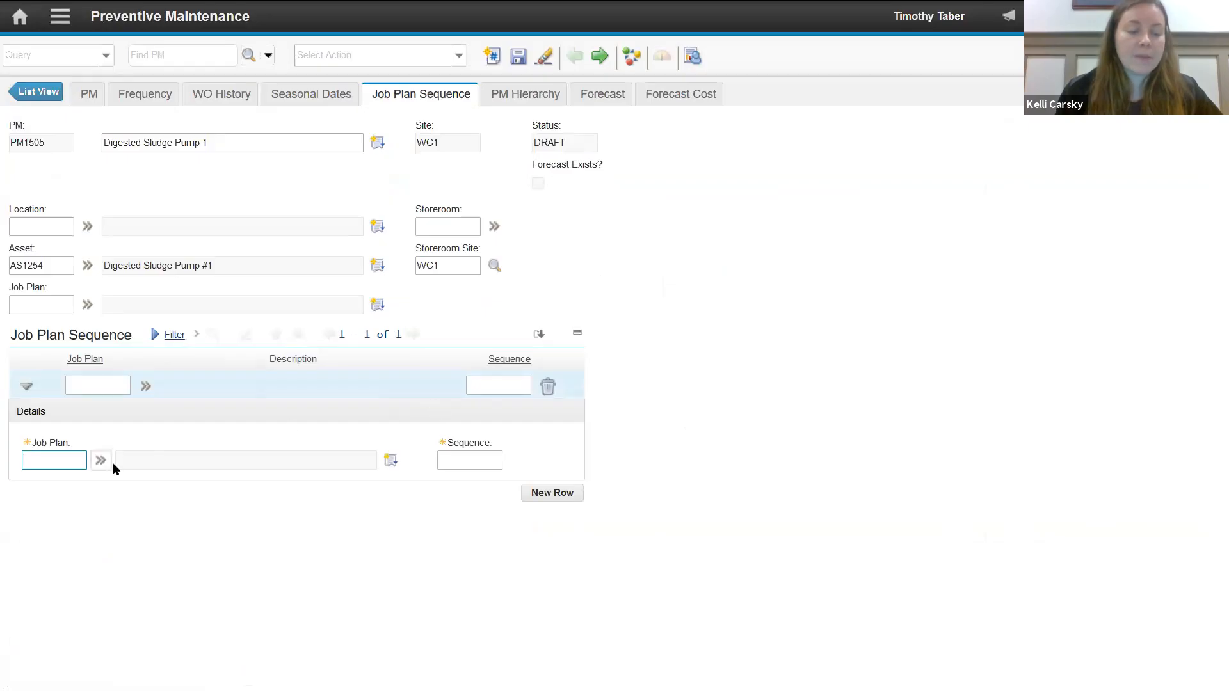
{"action": "left_click", "coordinate": [101, 460]}
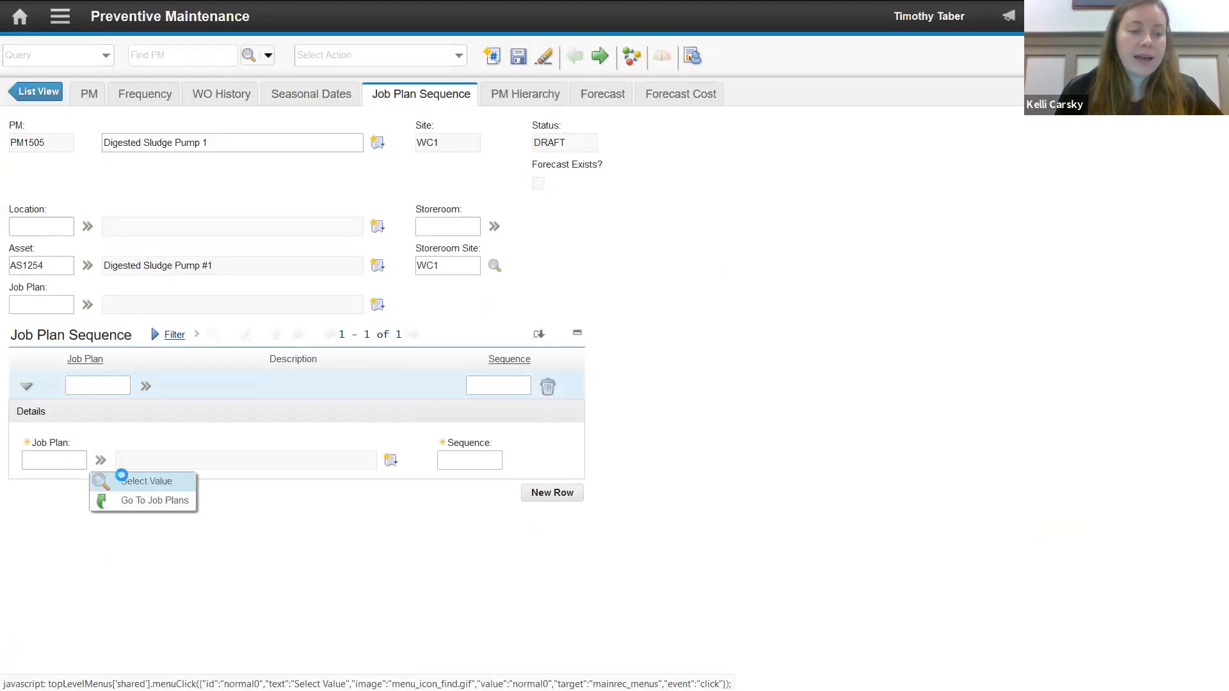
{"action": "left_click", "coordinate": [141, 481]}
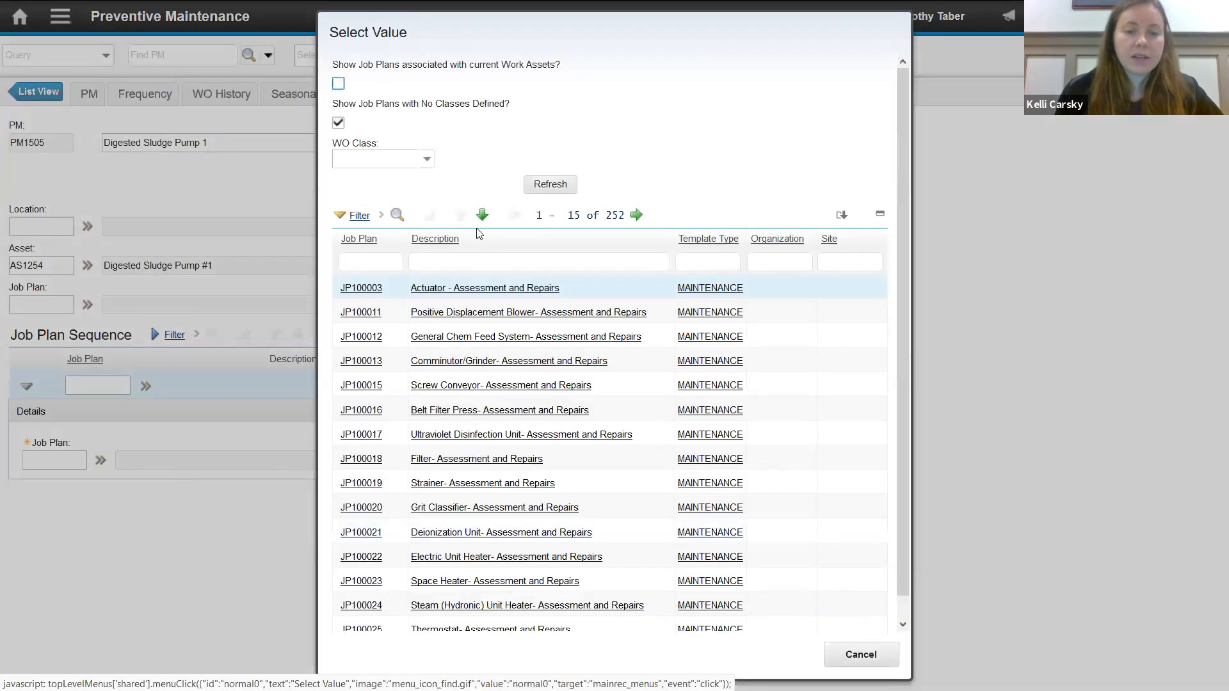
{"action": "left_click", "coordinate": [441, 264]}
{"action": "type", "text": "digested"}
{"action": "key", "text": "Return"}
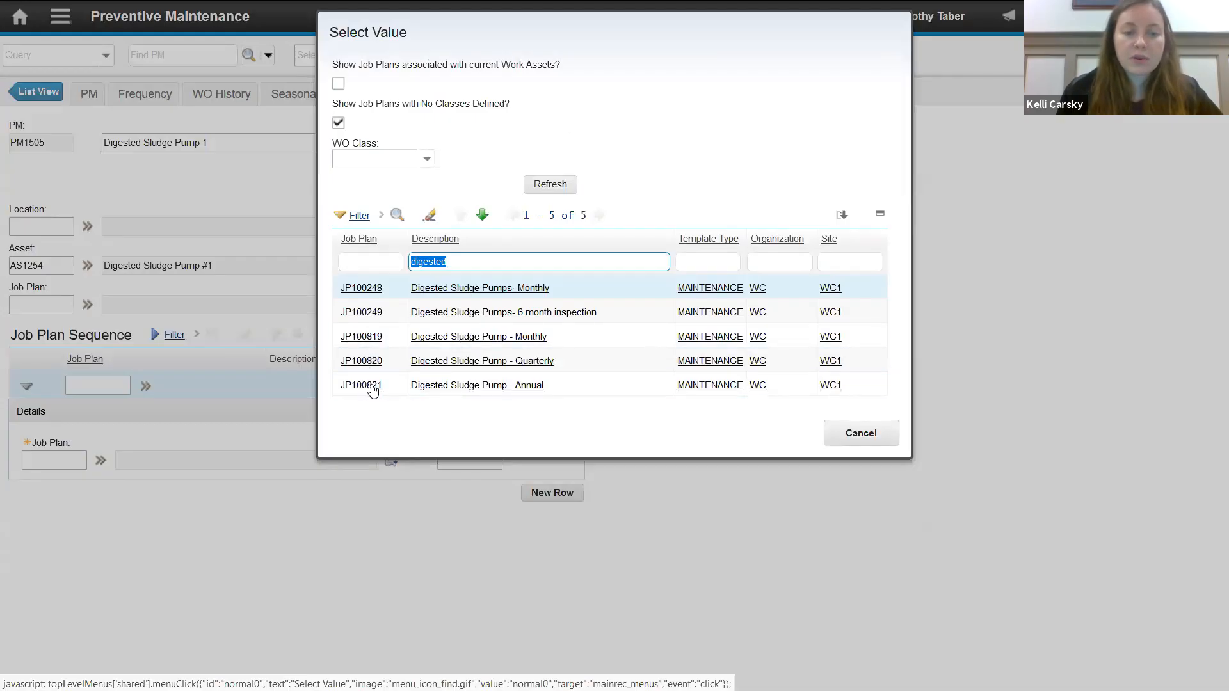
{"action": "left_click", "coordinate": [366, 341]}
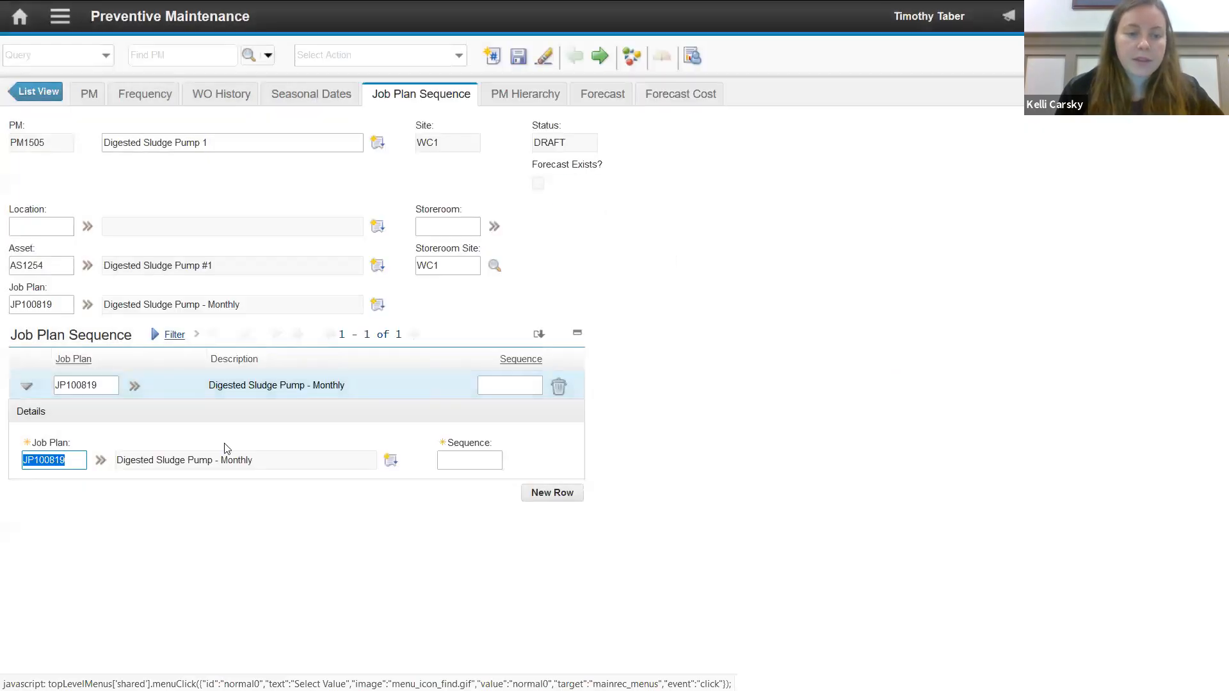
- Add a second job plan sequence row with JP100820, Digested Sludge Pump - Quarterly
{"action": "left_click", "coordinate": [543, 493]}
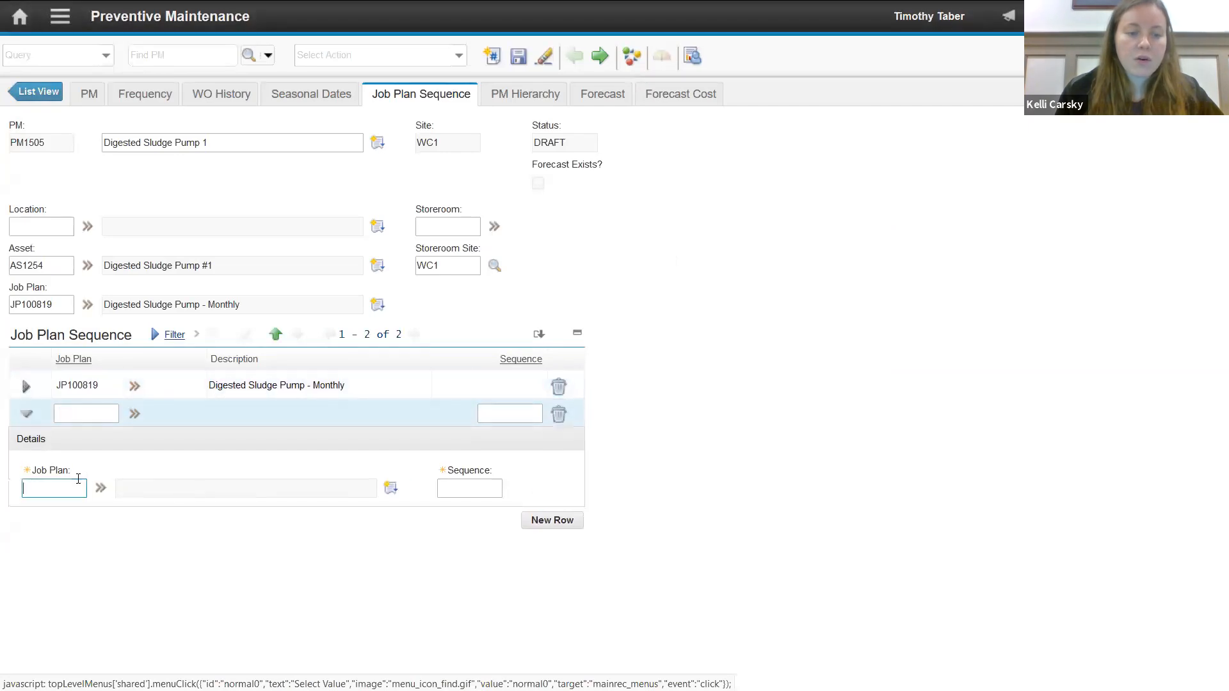
{"action": "left_click", "coordinate": [101, 488]}
{"action": "left_click", "coordinate": [142, 510]}
{"action": "left_click", "coordinate": [544, 260]}
{"action": "type", "text": "digested"}
{"action": "key", "text": "Return"}
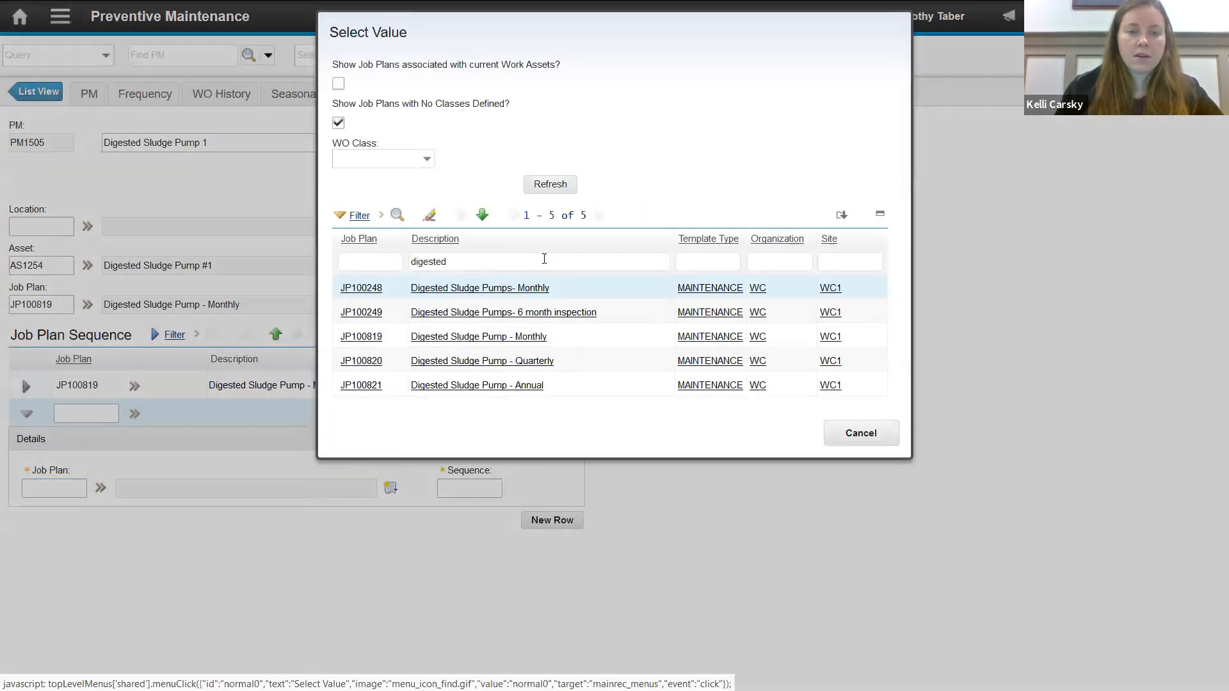
{"action": "left_click", "coordinate": [541, 364]}
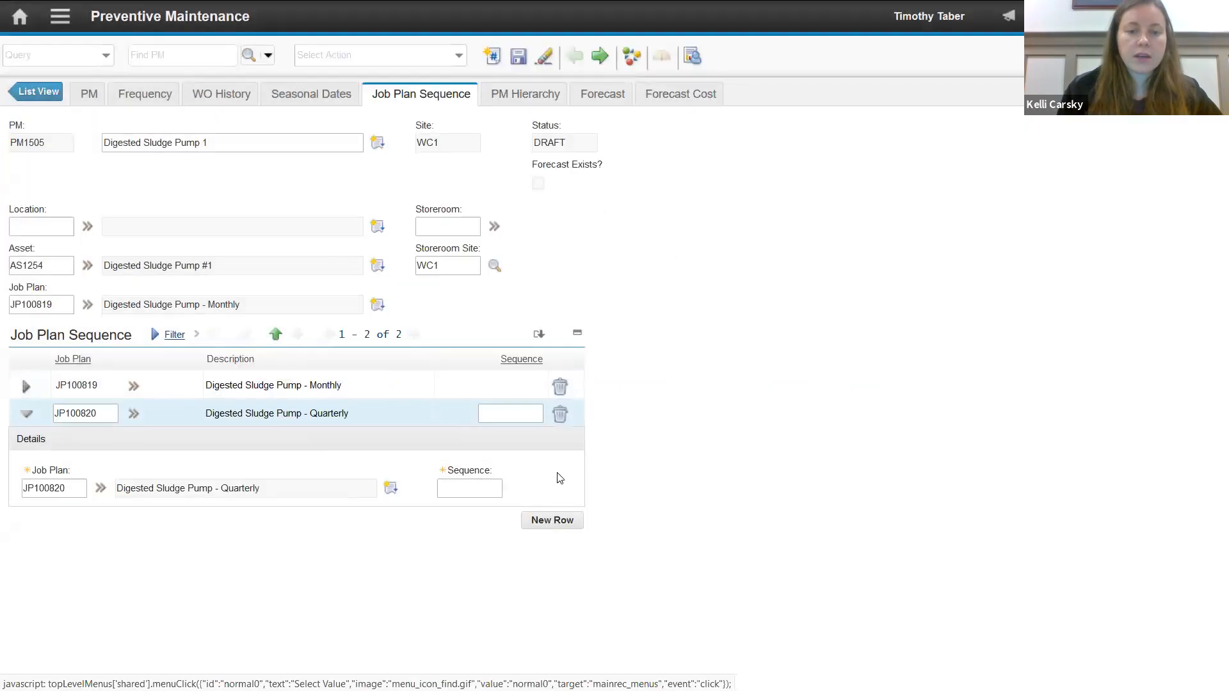
- Add a third job plan sequence row with JP100821, Digested Sludge Pump - Annual
{"action": "left_click", "coordinate": [550, 520]}
{"action": "left_click", "coordinate": [100, 516]}
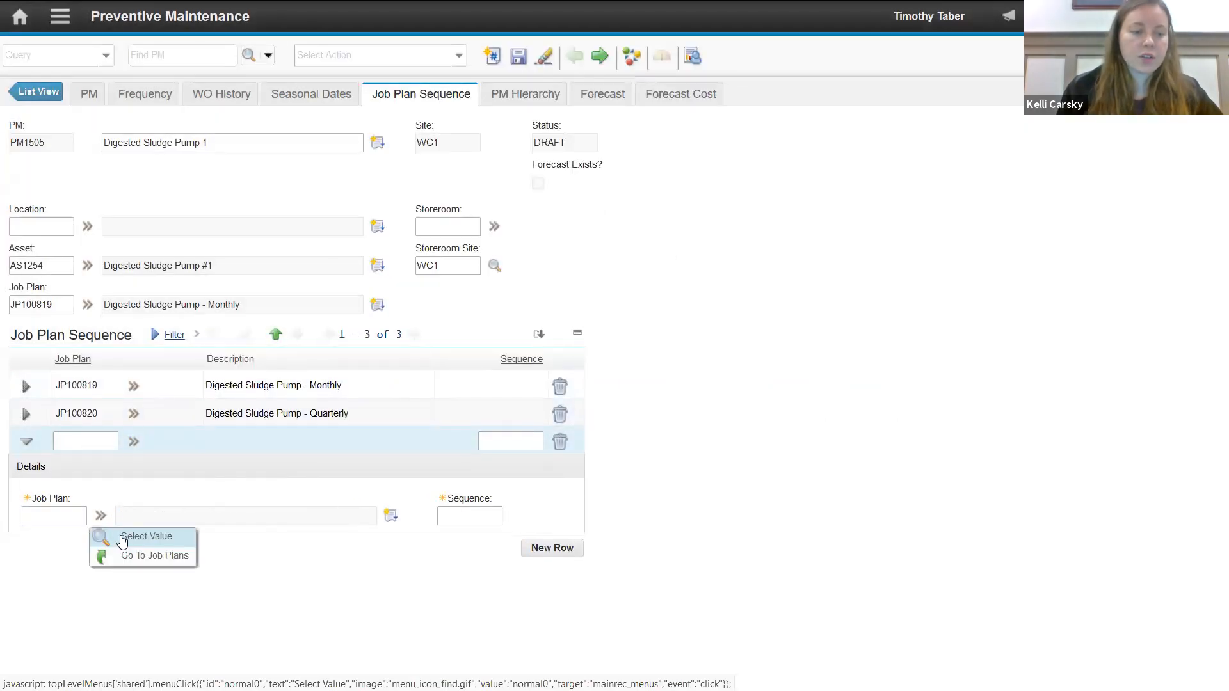
{"action": "left_click", "coordinate": [131, 536]}
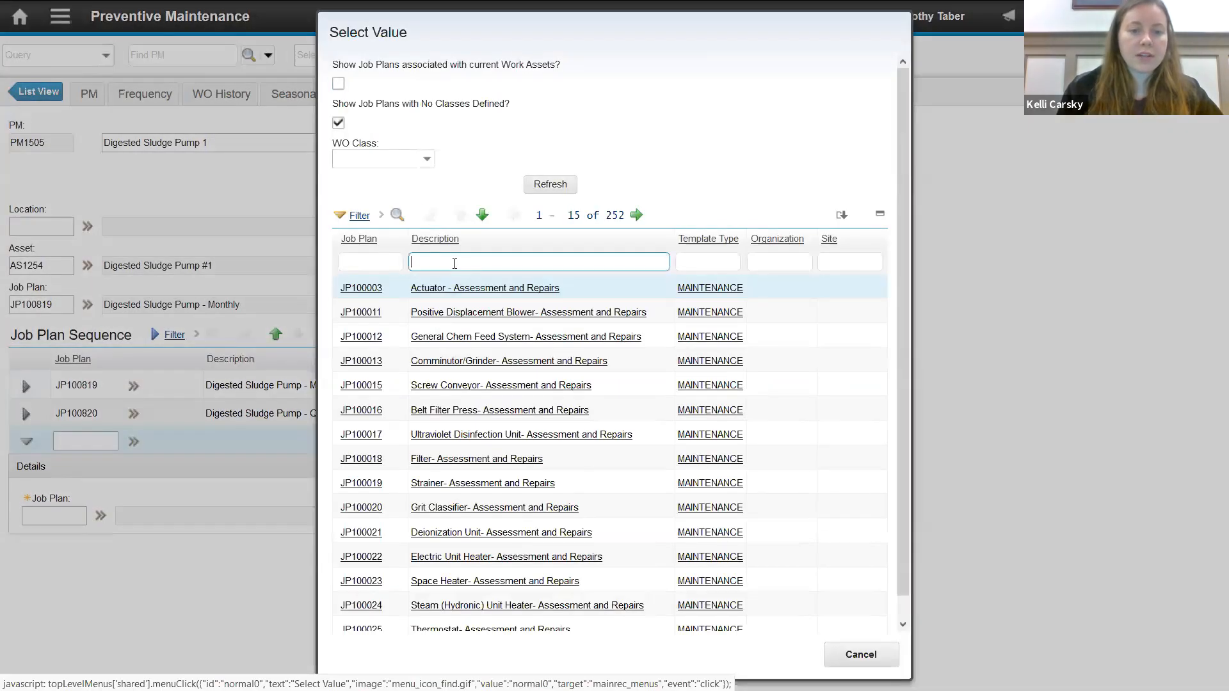
{"action": "left_click", "coordinate": [454, 263]}
{"action": "type", "text": "digested"}
{"action": "key", "text": "Return"}
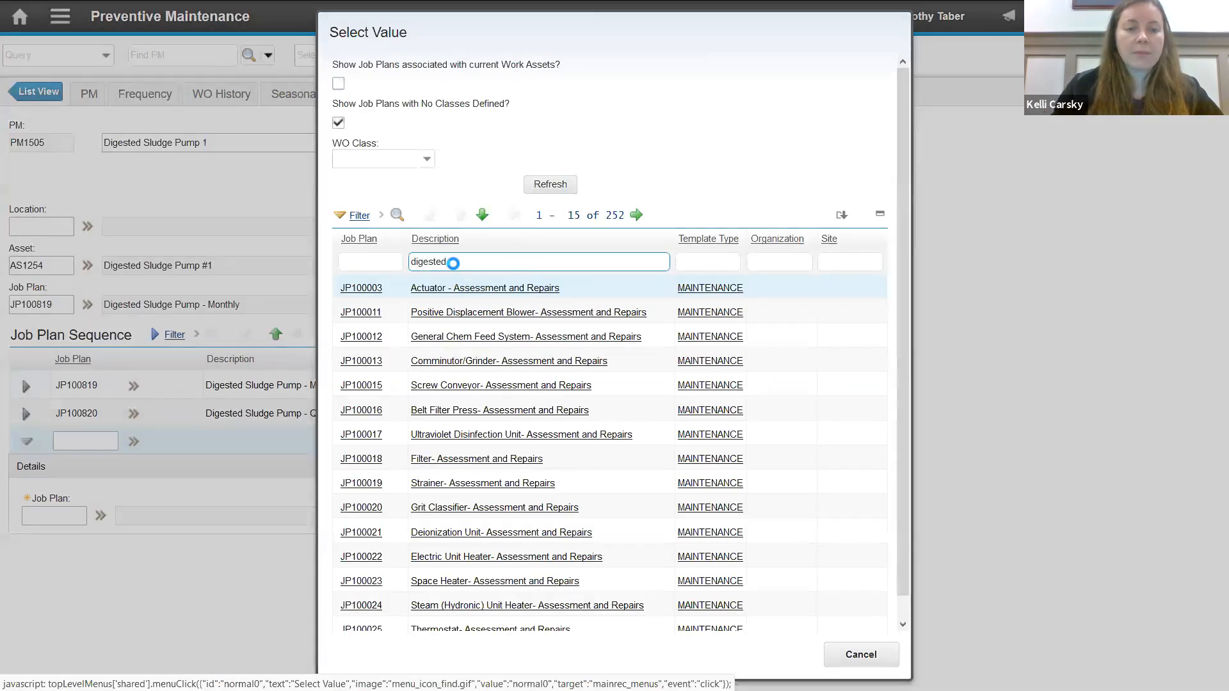
{"action": "left_click", "coordinate": [502, 386]}
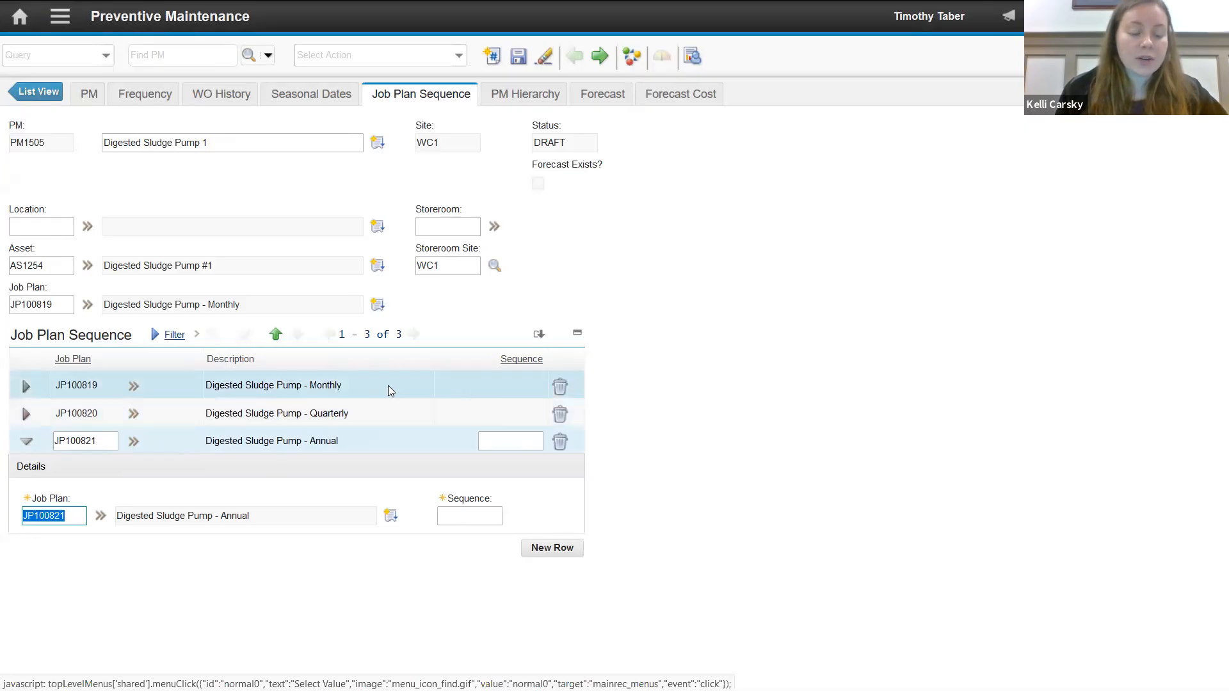
{"action": "left_click", "coordinate": [521, 386]}
{"action": "left_click", "coordinate": [521, 413]}
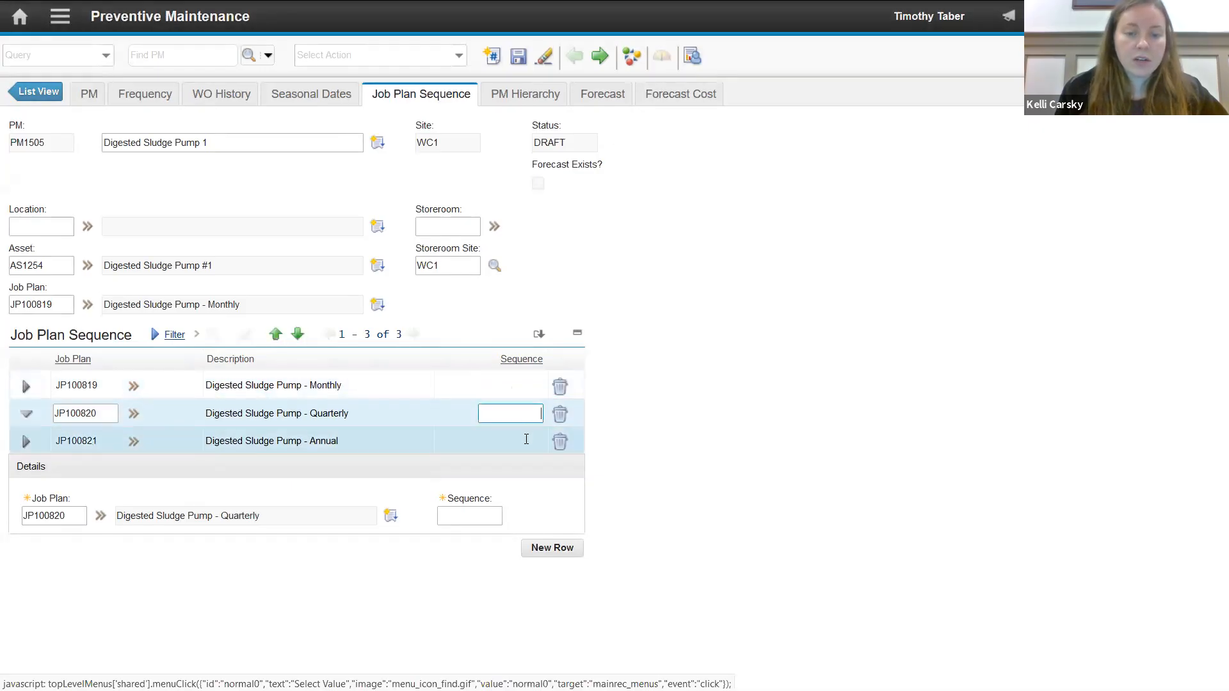
{"action": "left_click", "coordinate": [526, 440]}
{"action": "left_click", "coordinate": [526, 384]}
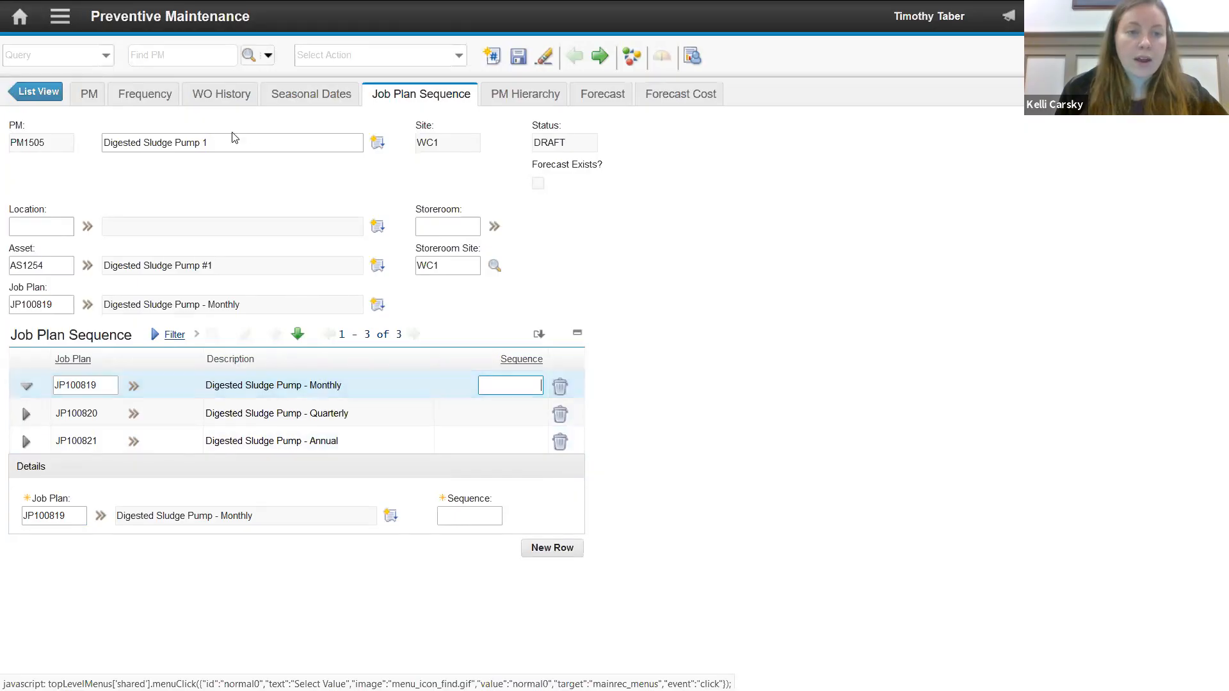
- Set the PM's time-based frequency to 1 MONTHS with an estimated next due date of 03/15/2019
{"action": "left_click", "coordinate": [160, 94]}
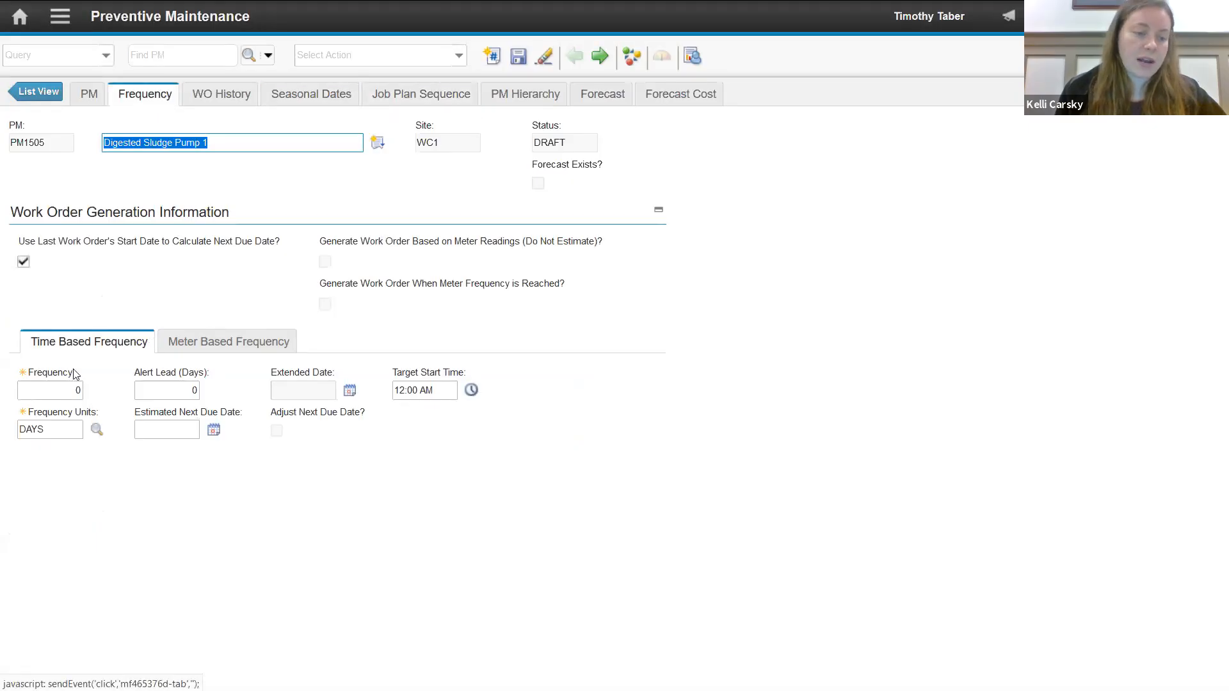
{"action": "left_click", "coordinate": [73, 391]}
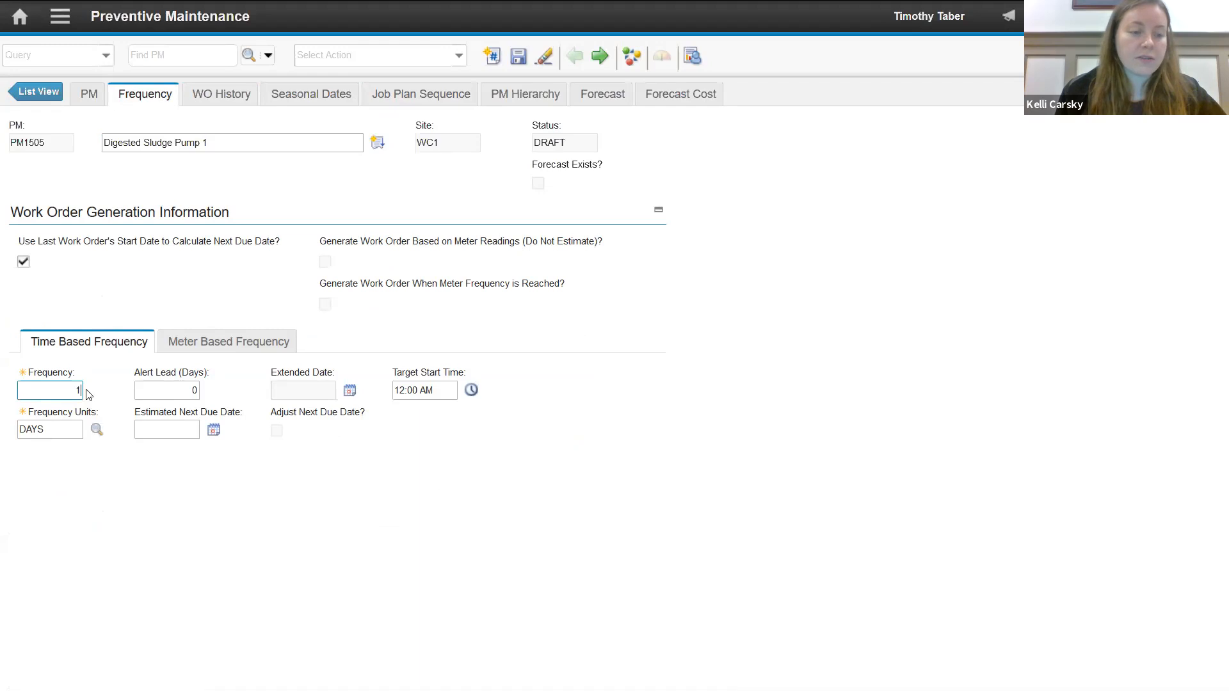
{"action": "left_click", "coordinate": [96, 429]}
{"action": "left_click", "coordinate": [377, 363]}
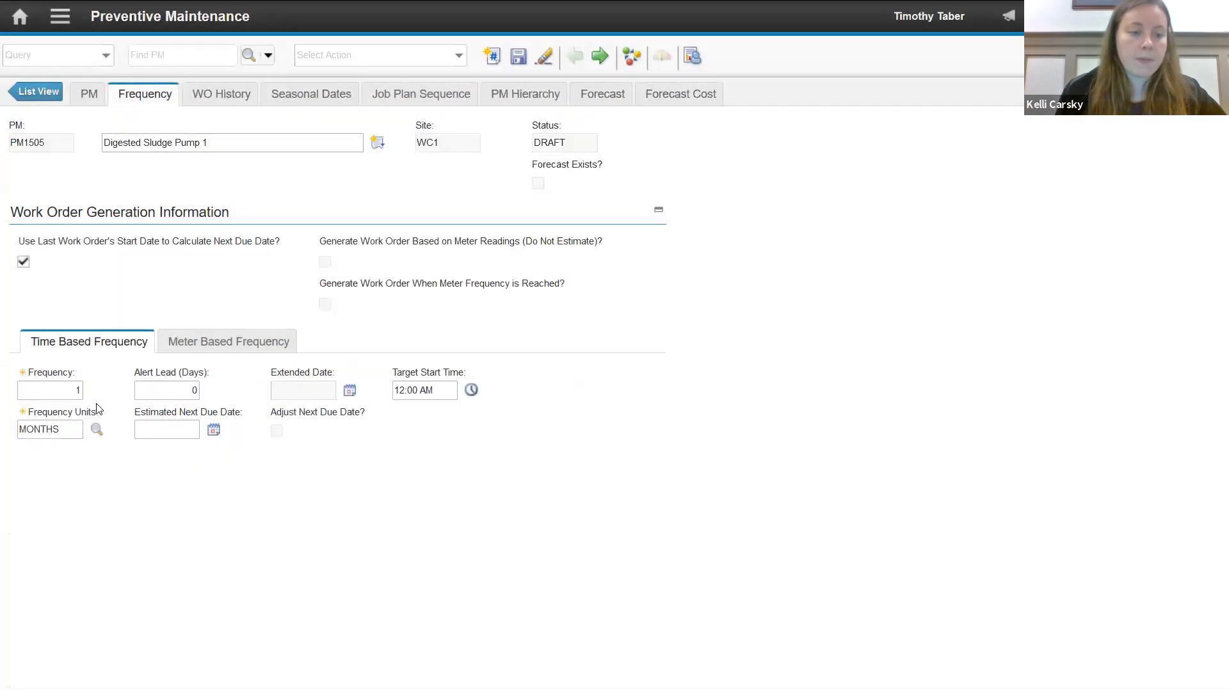
{"action": "left_click", "coordinate": [212, 430]}
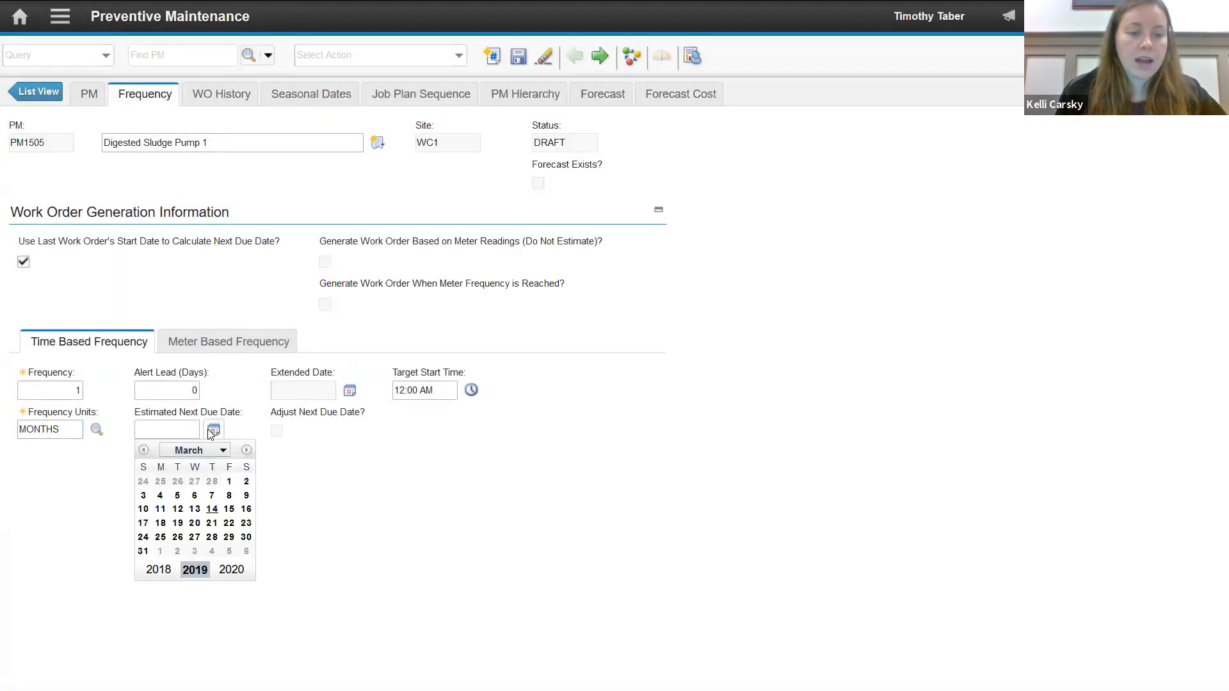
{"action": "left_click", "coordinate": [229, 509]}
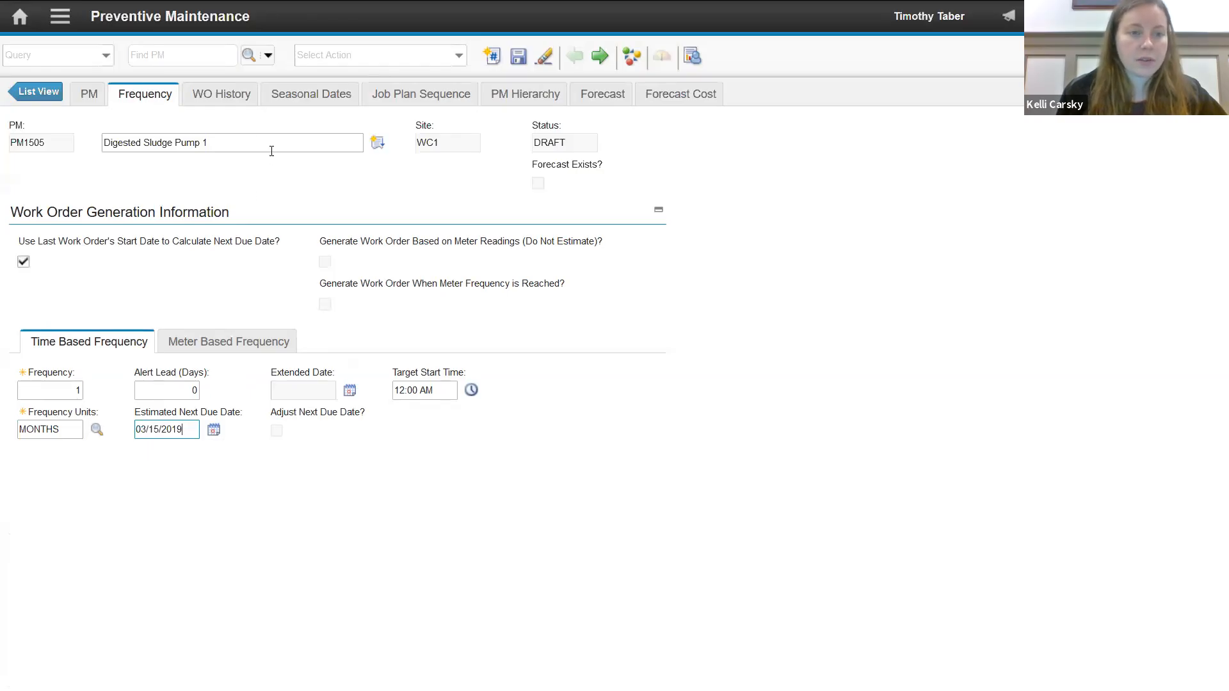
- Set the job plan sequence numbers to 1 for Monthly, 3 for Quarterly and 12 for Annual
{"action": "left_click", "coordinate": [397, 93]}
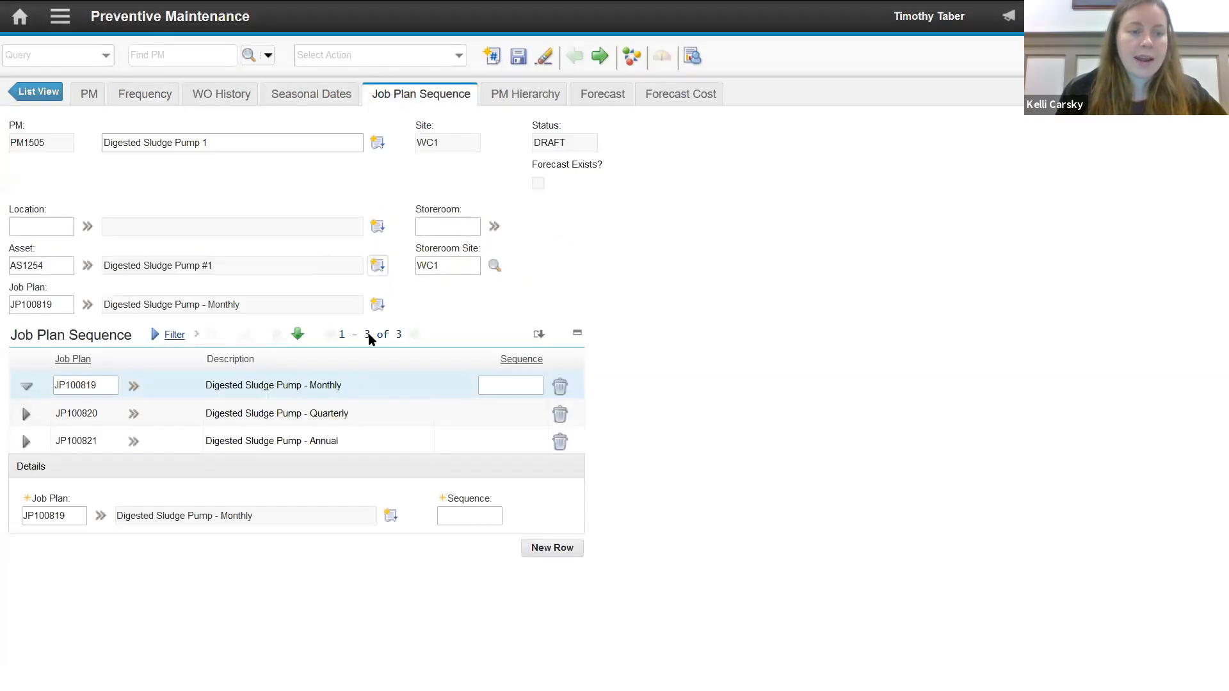
{"action": "left_click", "coordinate": [523, 387]}
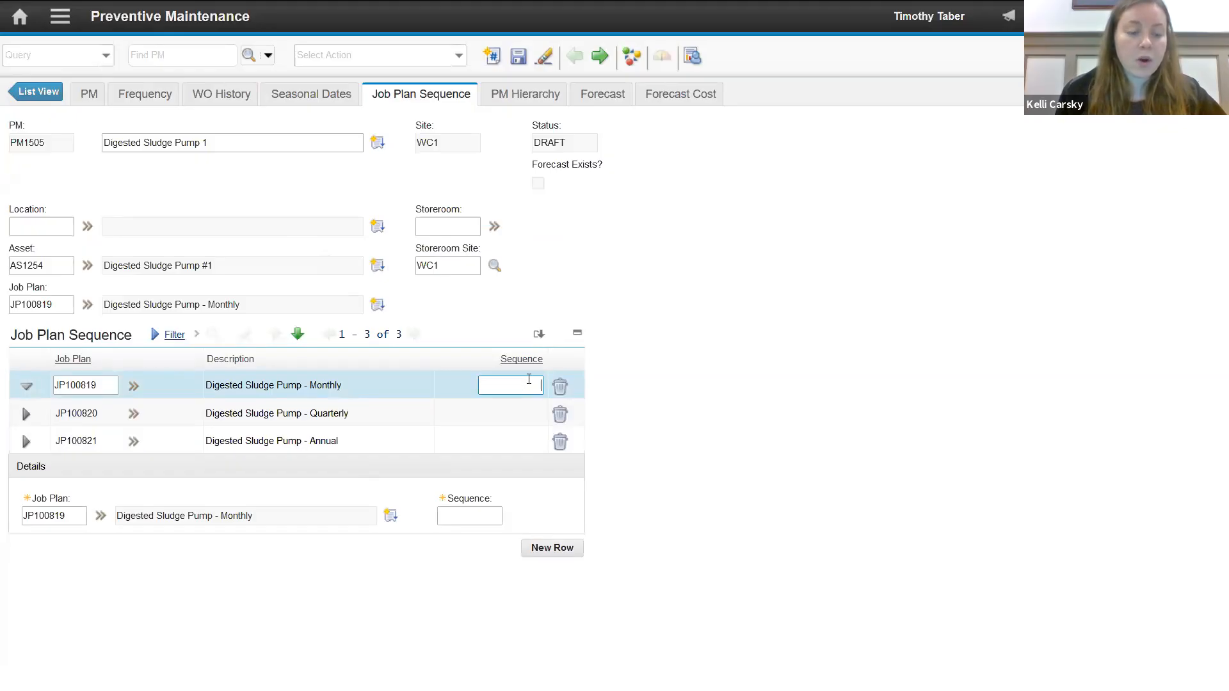
{"action": "left_click", "coordinate": [526, 411]}
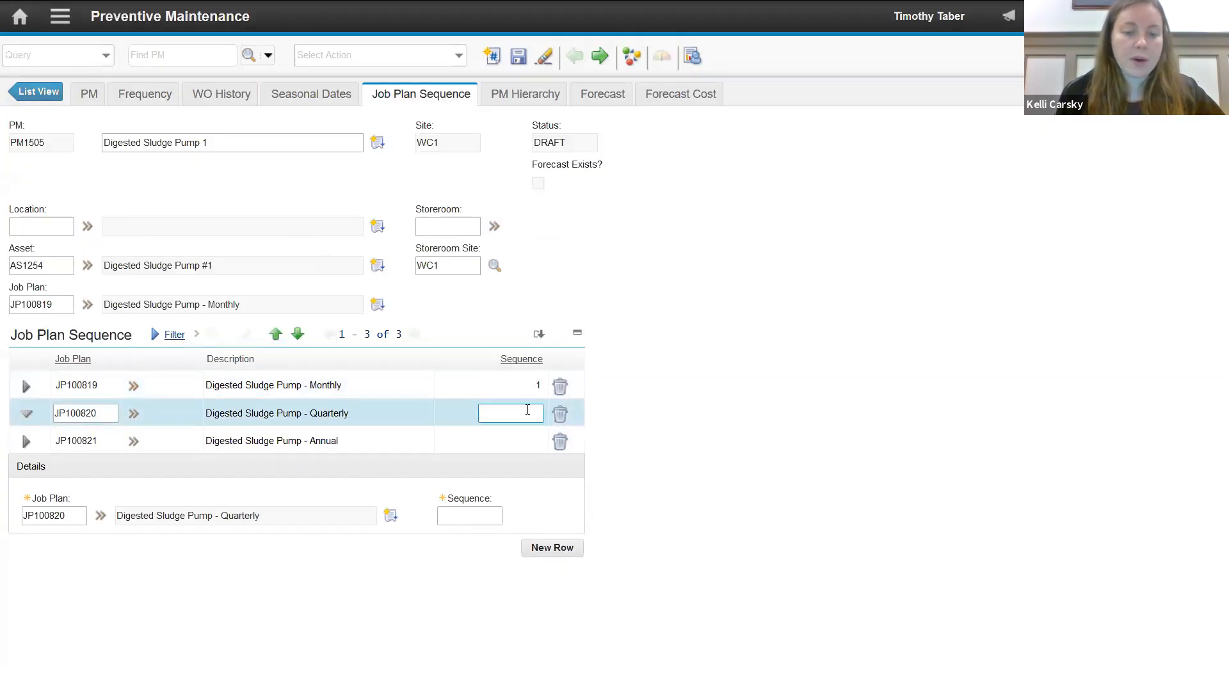
{"action": "left_click", "coordinate": [530, 435]}
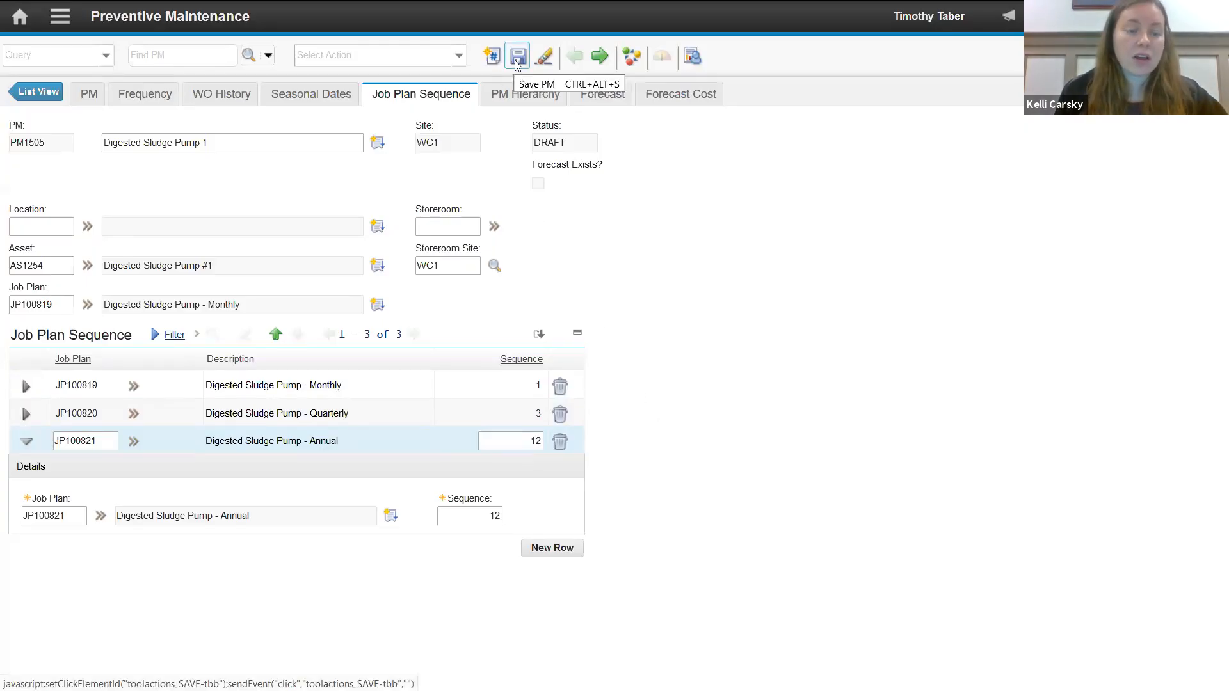
- Check the main PM details, return to the job plan sequence and save the PM record
{"action": "left_click", "coordinate": [91, 95]}
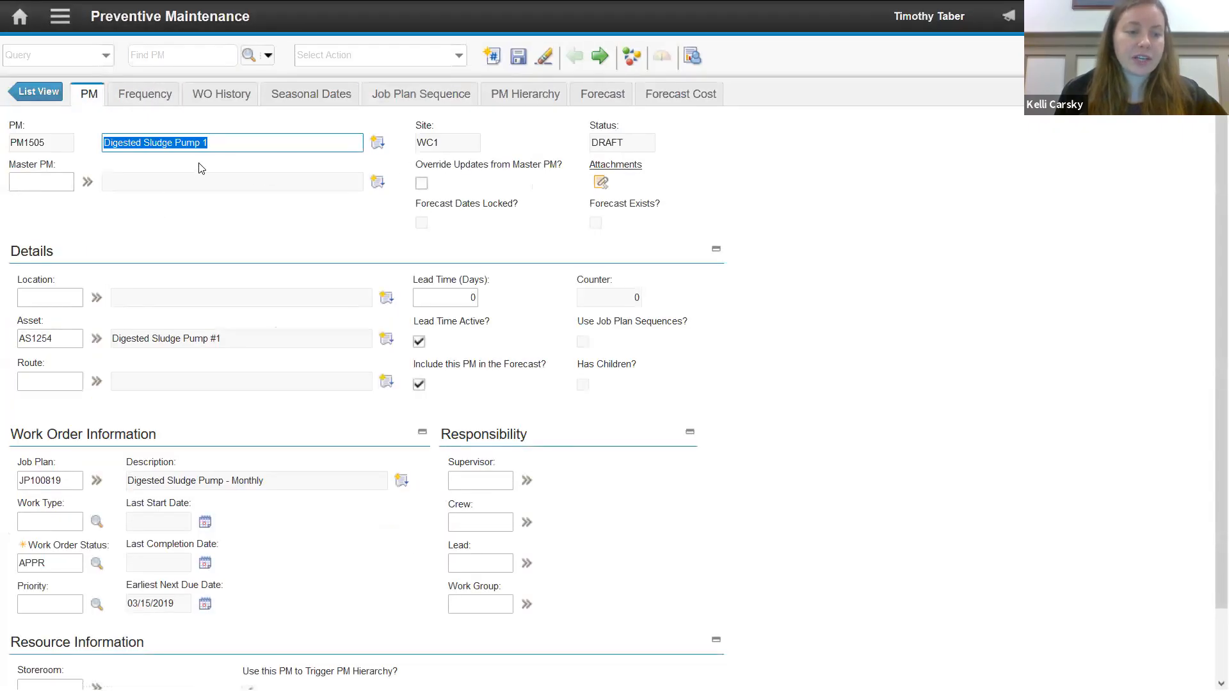
{"action": "left_click", "coordinate": [413, 96]}
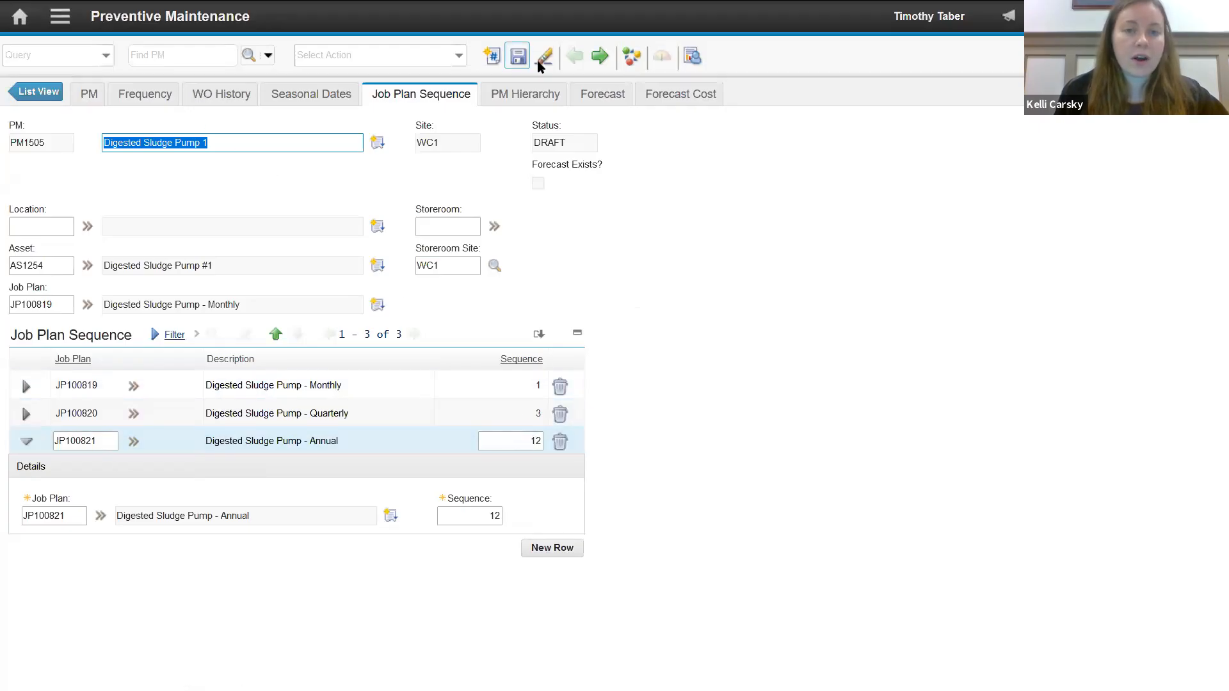
{"action": "left_click", "coordinate": [518, 58]}
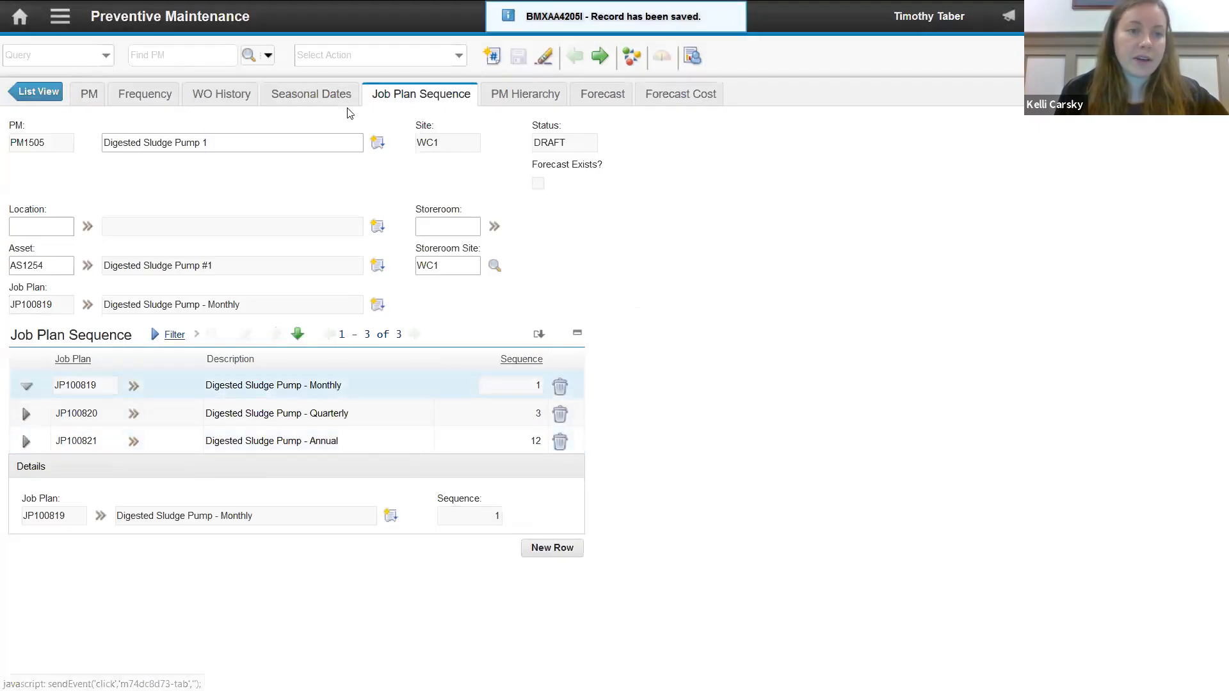
- Change the status of the Digested Sludge Pump 1 PM to Active
{"action": "left_click", "coordinate": [92, 96]}
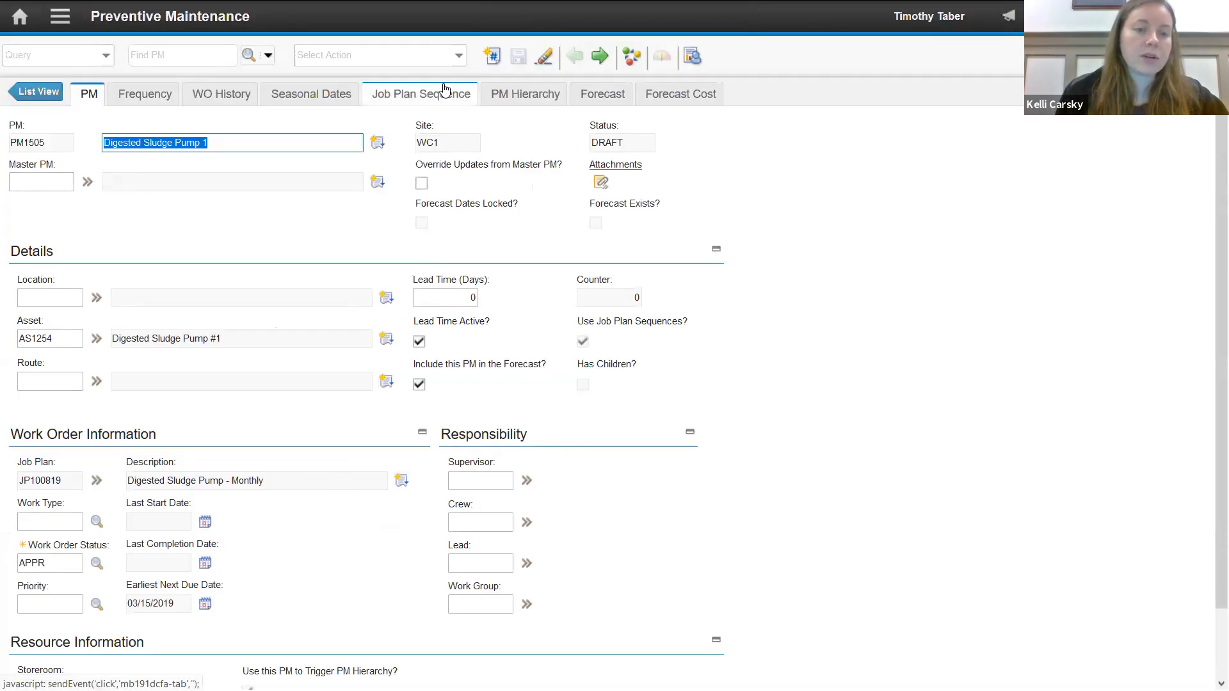
{"action": "left_click", "coordinate": [426, 95]}
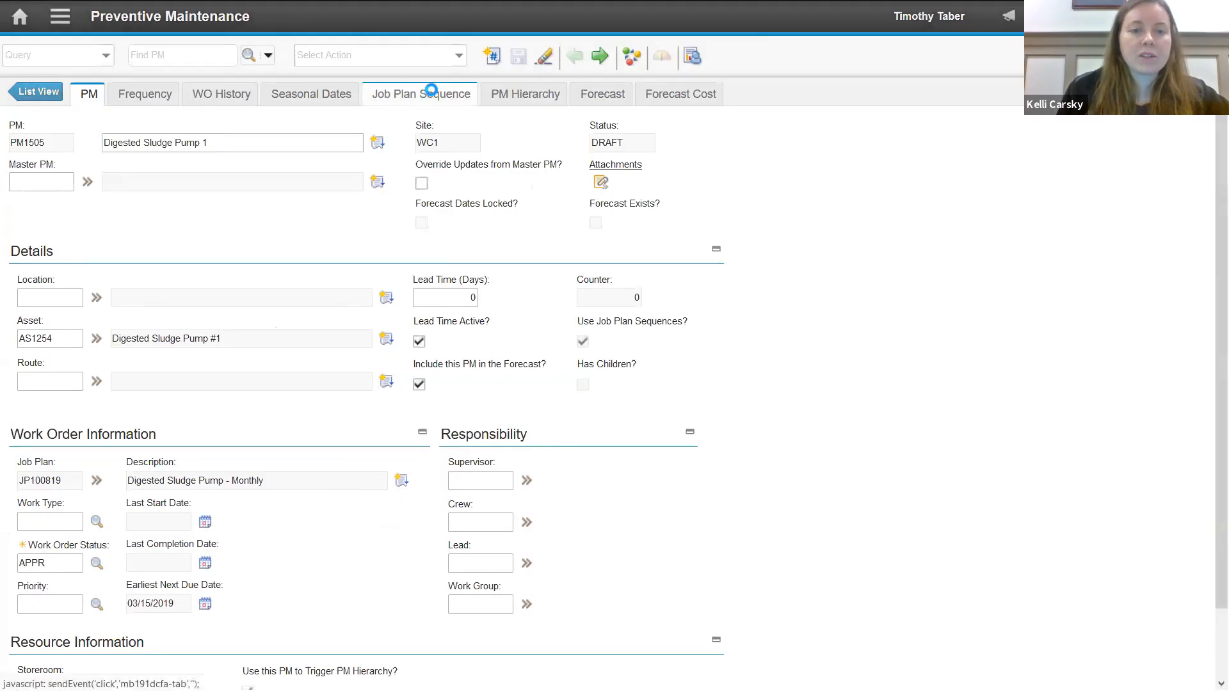
{"action": "left_click", "coordinate": [632, 56]}
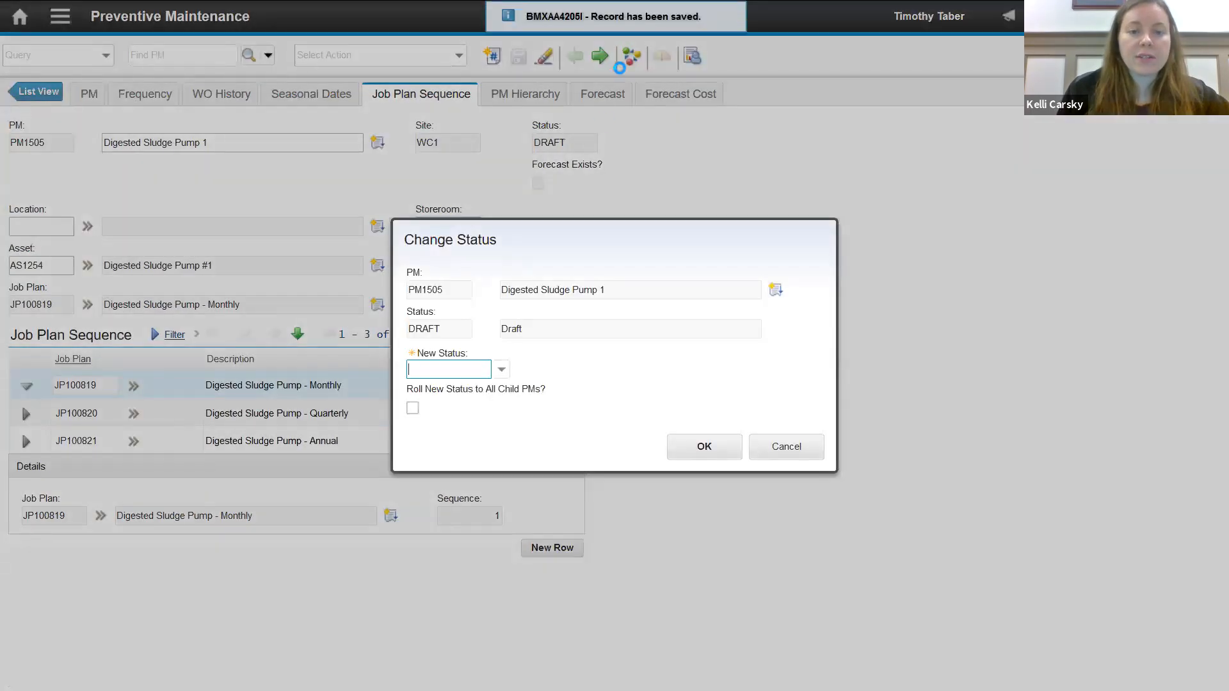
{"action": "left_click", "coordinate": [501, 369]}
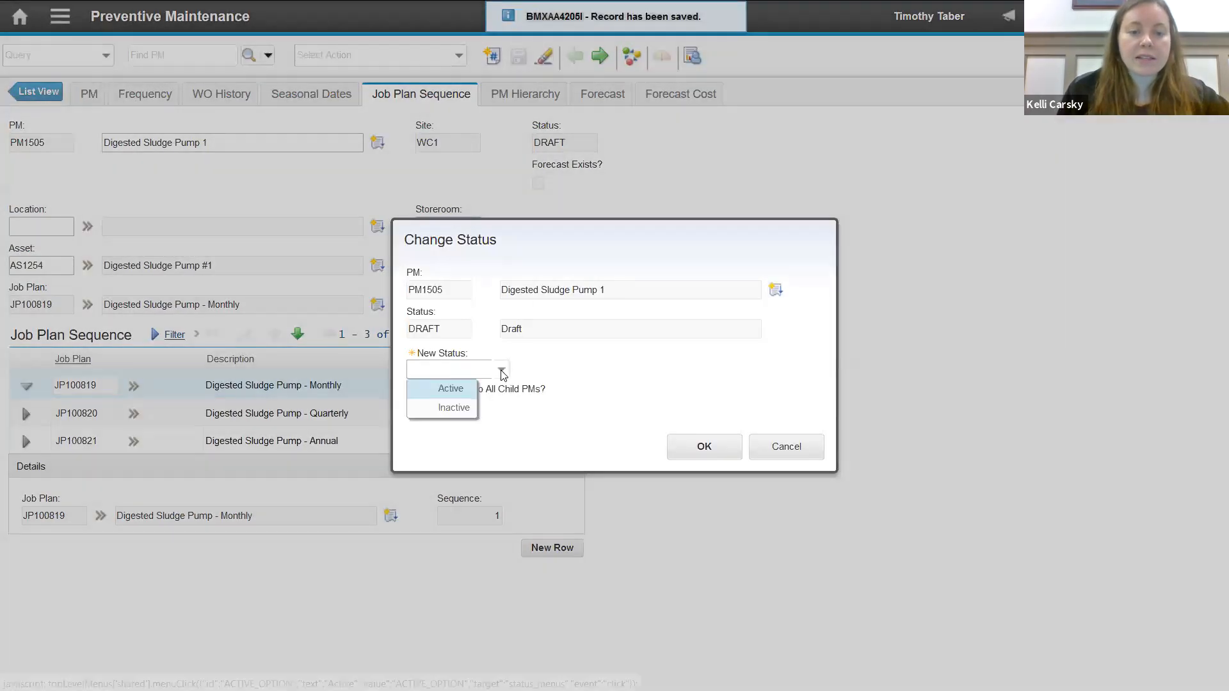
{"action": "left_click", "coordinate": [451, 388]}
{"action": "left_click", "coordinate": [702, 444]}
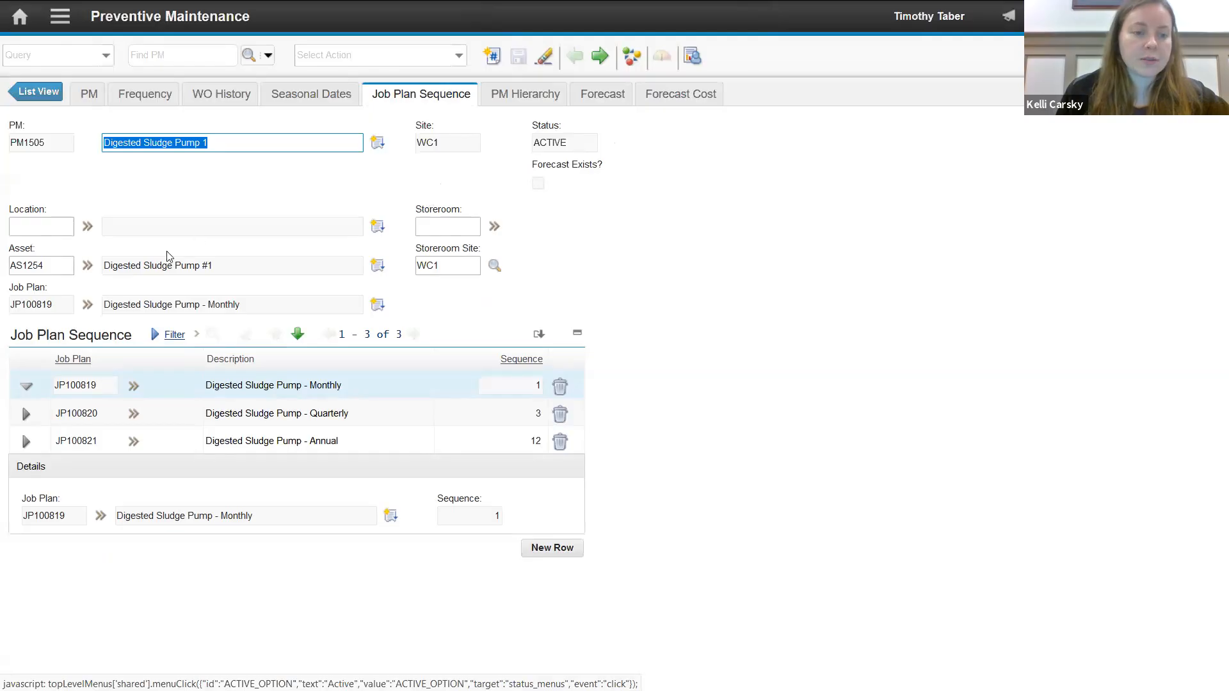
{"action": "left_click", "coordinate": [135, 386]}
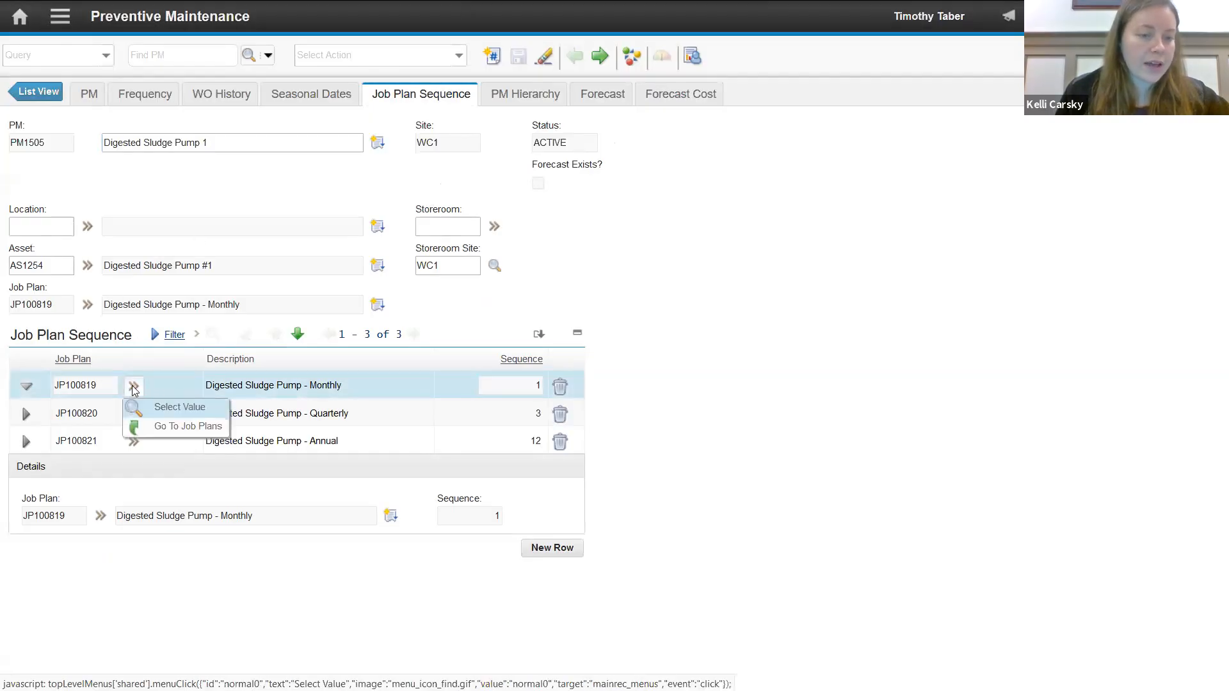
{"action": "left_click", "coordinate": [161, 413]}
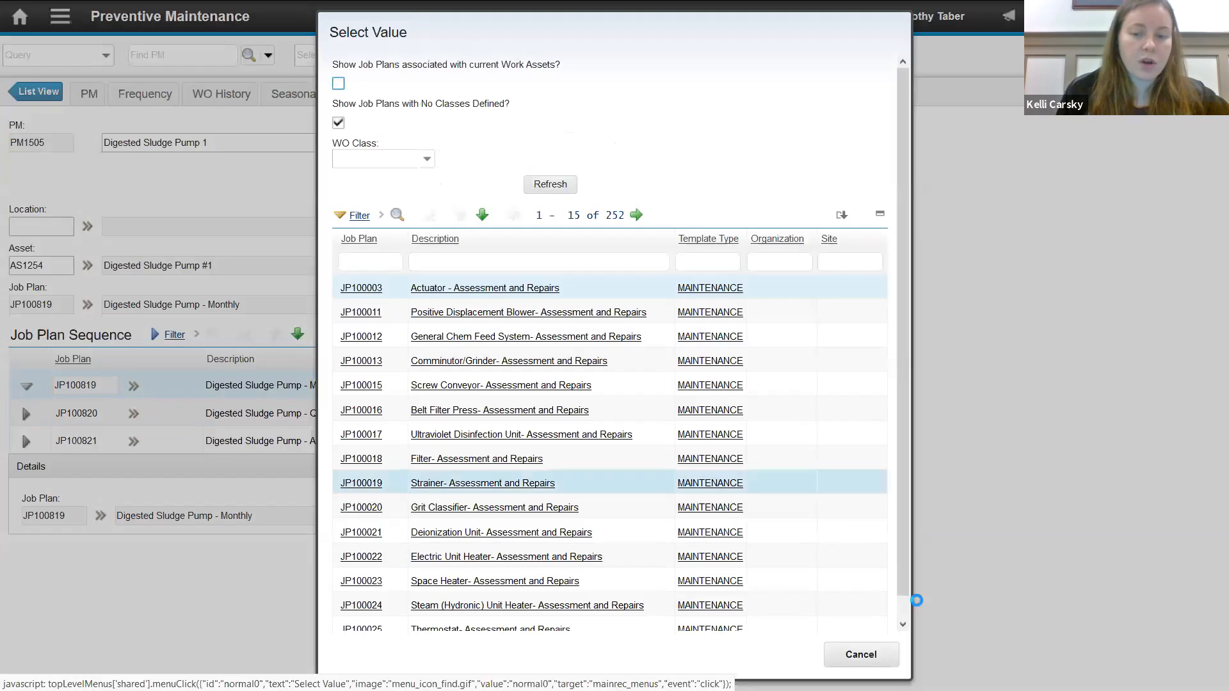
{"action": "left_click", "coordinate": [861, 654]}
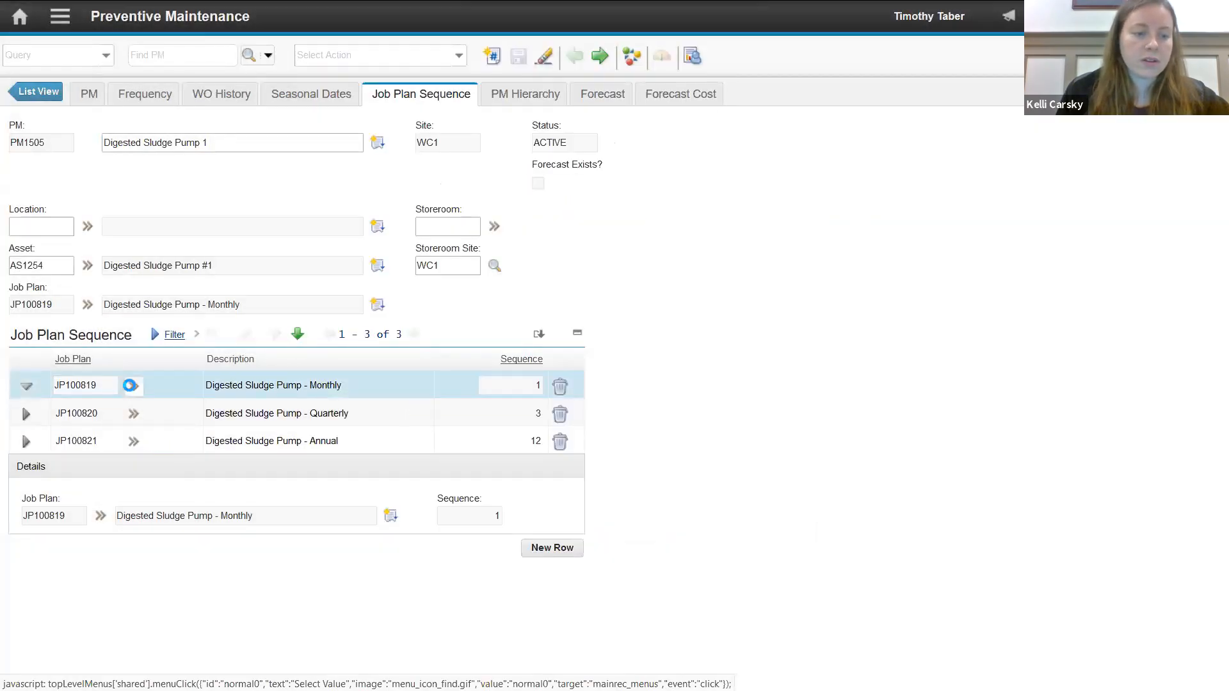
- Open the Digested Sludge Pump - Monthly job plan from the sequence, review its tasks and return to the PM
{"action": "left_click", "coordinate": [130, 389]}
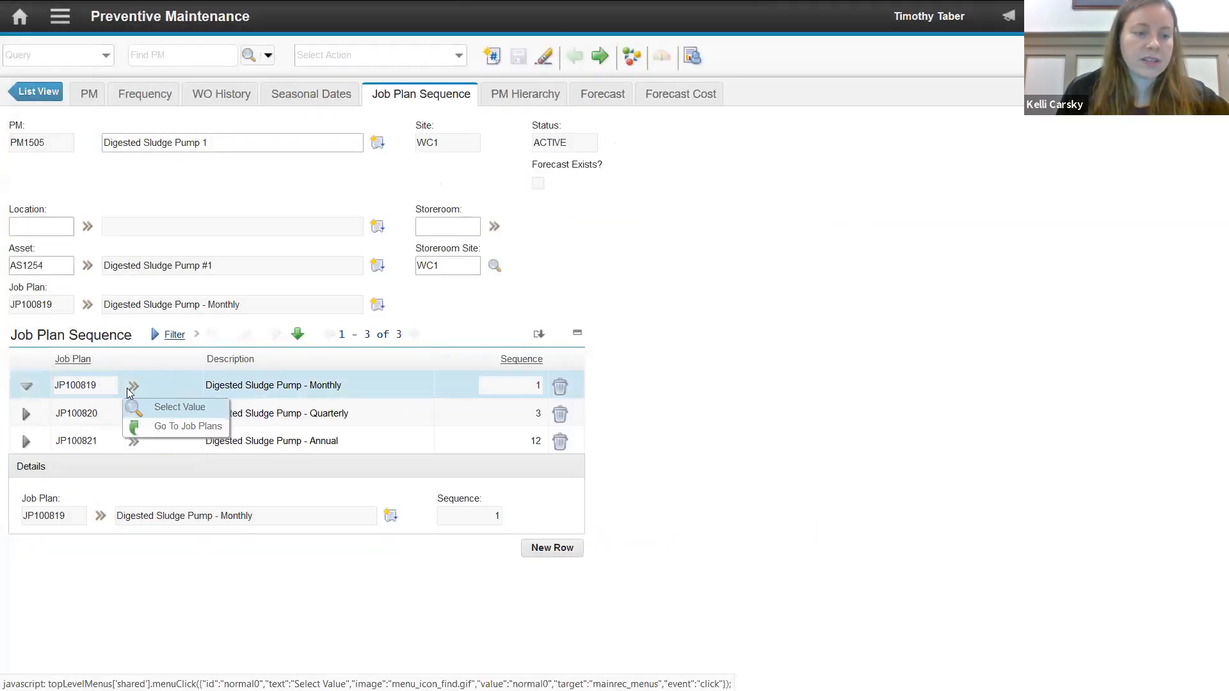
{"action": "left_click", "coordinate": [171, 427]}
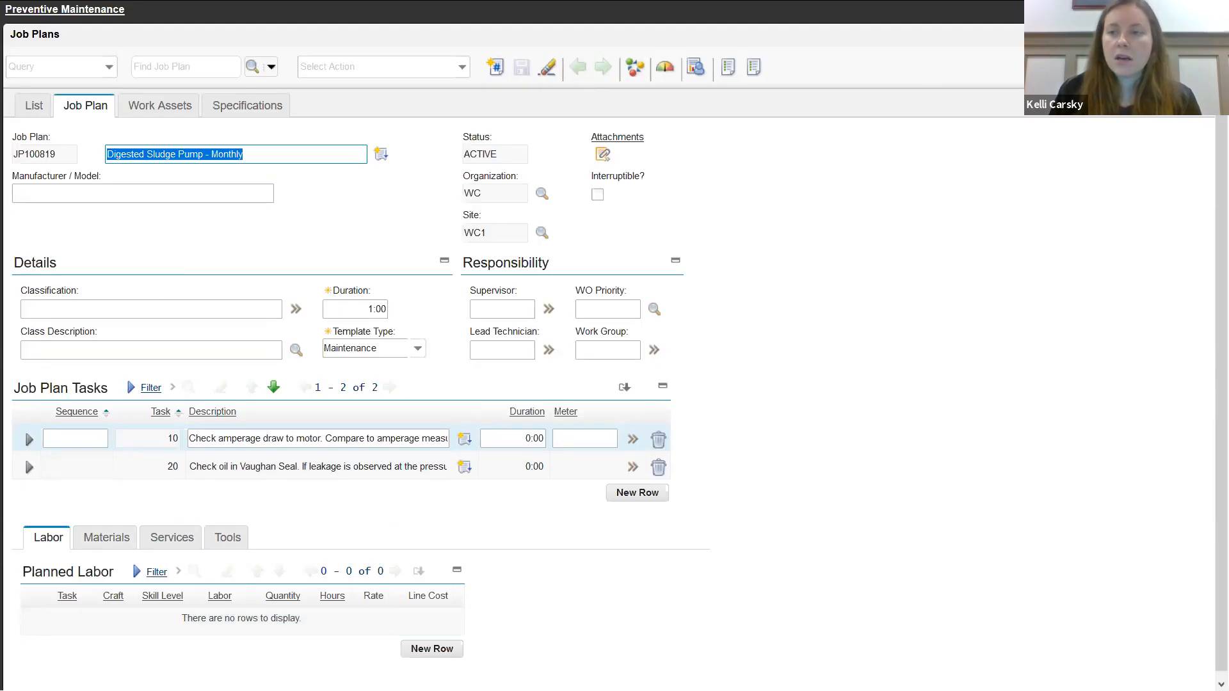
{"action": "left_click", "coordinate": [100, 71]}
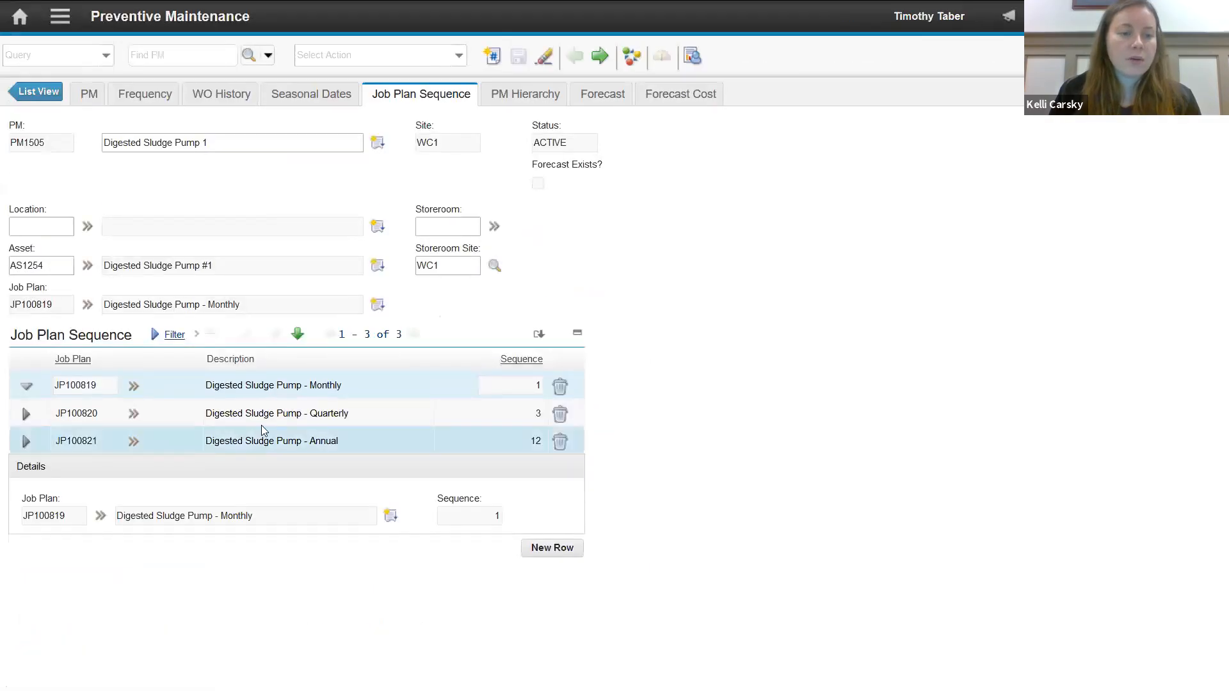
- Open the Digested Sludge Pump - Quarterly job plan, review all of its tasks and return to the PM
{"action": "left_click", "coordinate": [133, 413]}
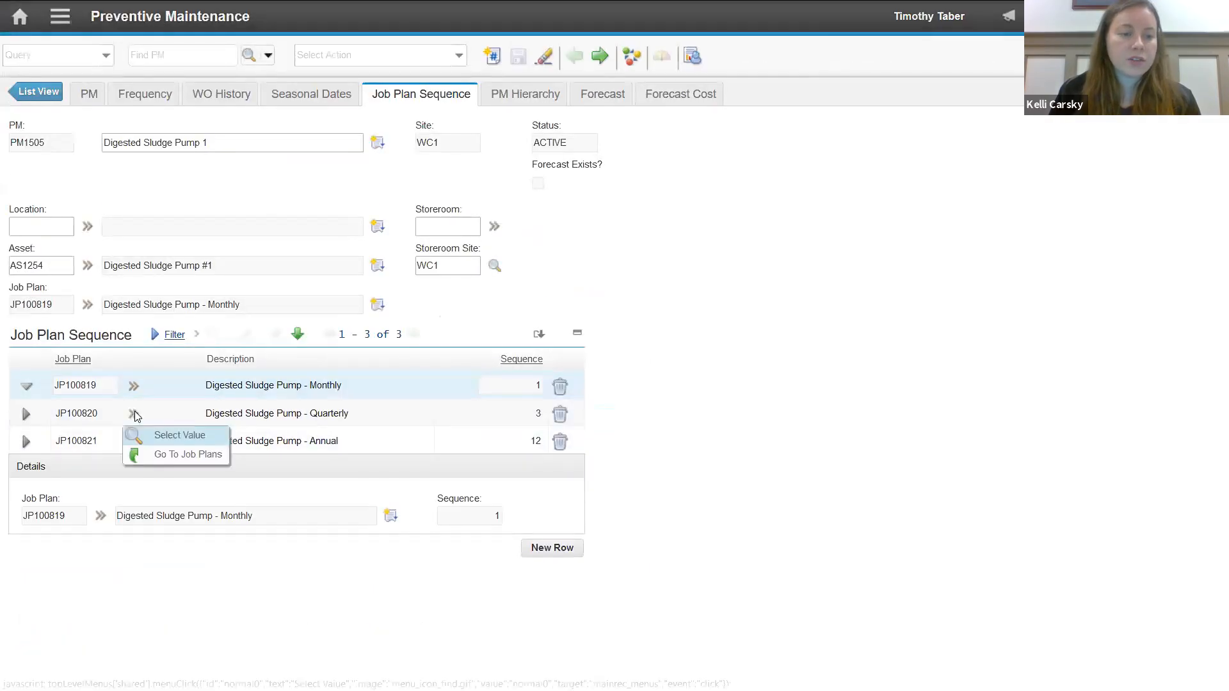
{"action": "left_click", "coordinate": [180, 453]}
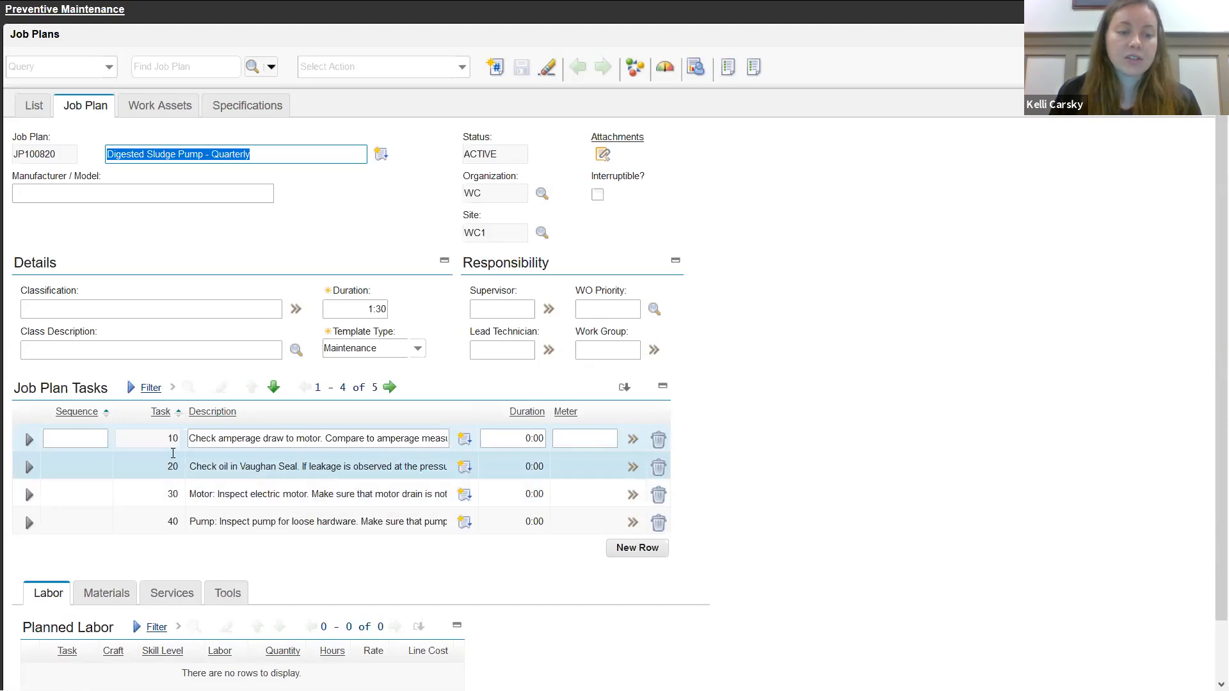
{"action": "left_click", "coordinate": [389, 387]}
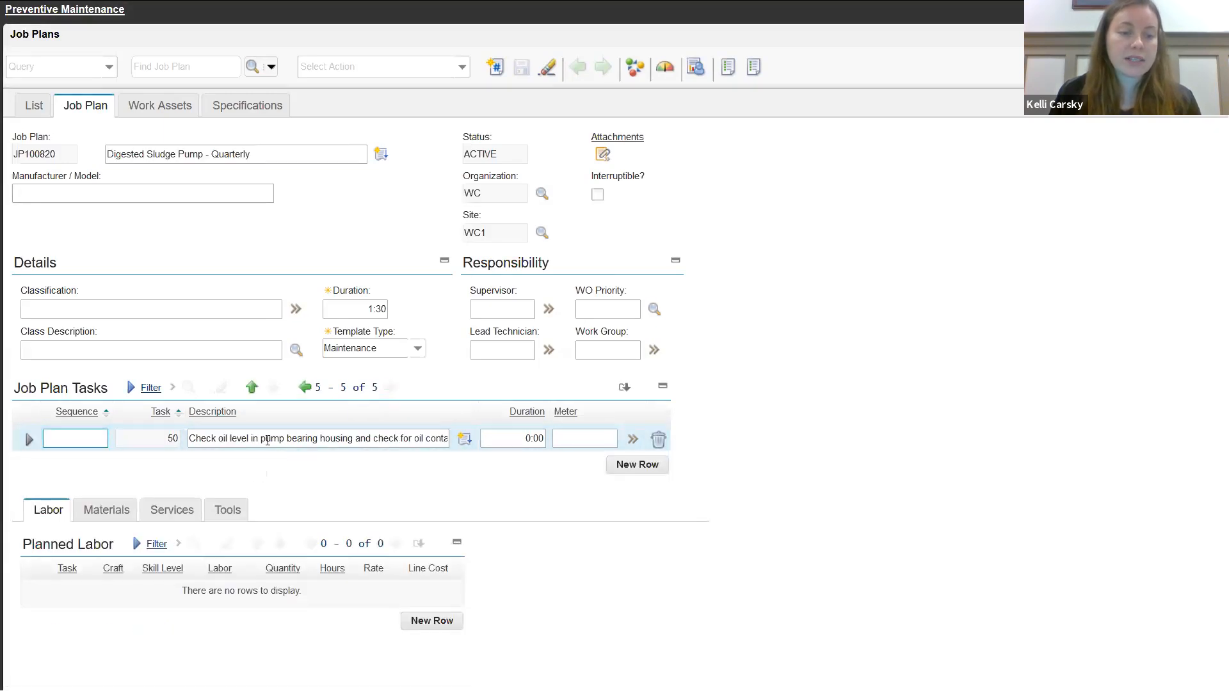
{"action": "left_click", "coordinate": [304, 387]}
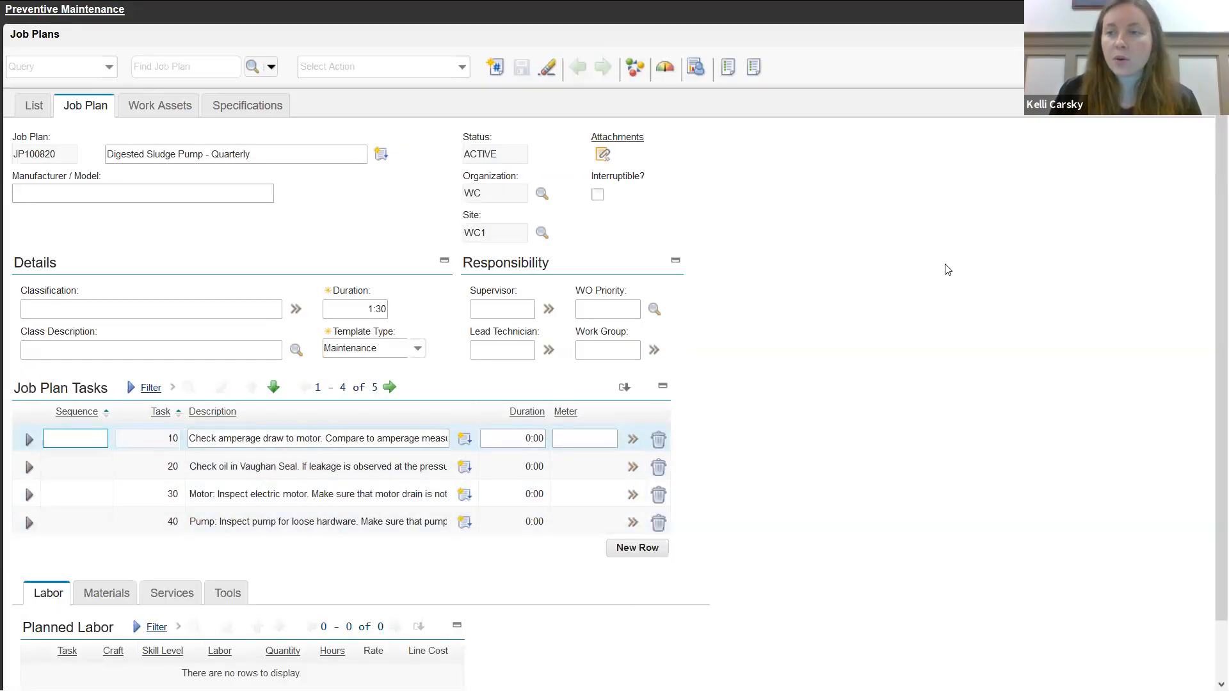
{"action": "left_click", "coordinate": [76, 9]}
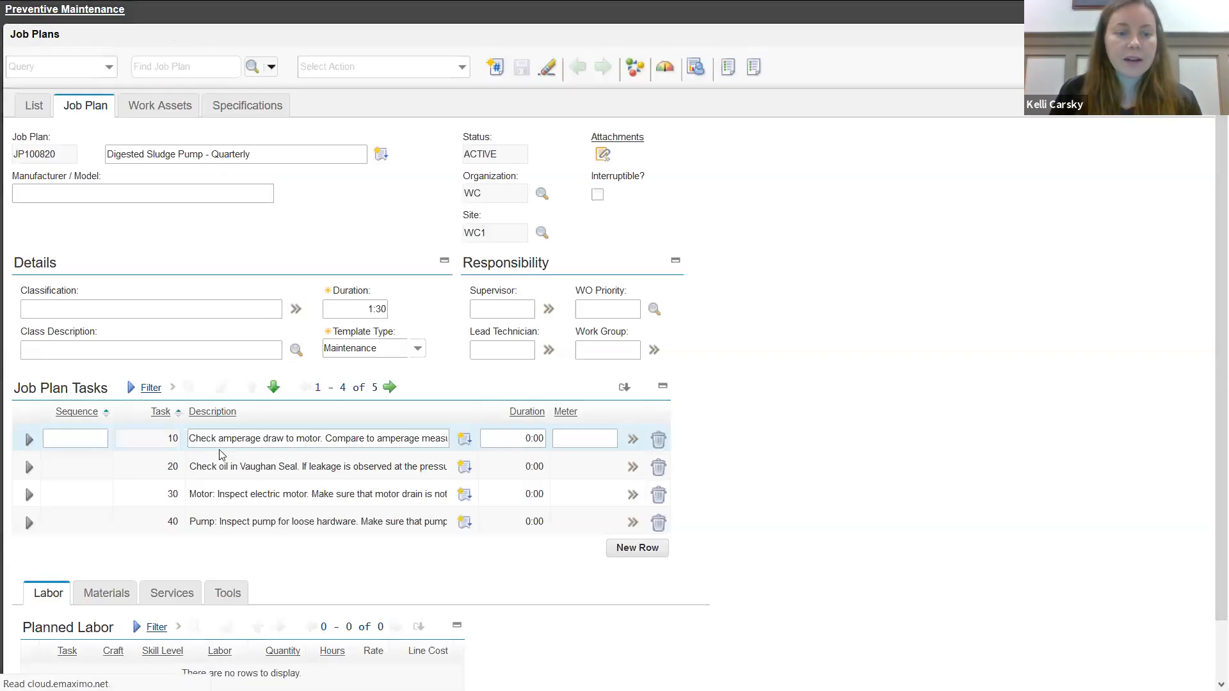
- Open the Digested Sludge Pump - Annual job plan, review its full task list and return to the PM
{"action": "left_click", "coordinate": [134, 441]}
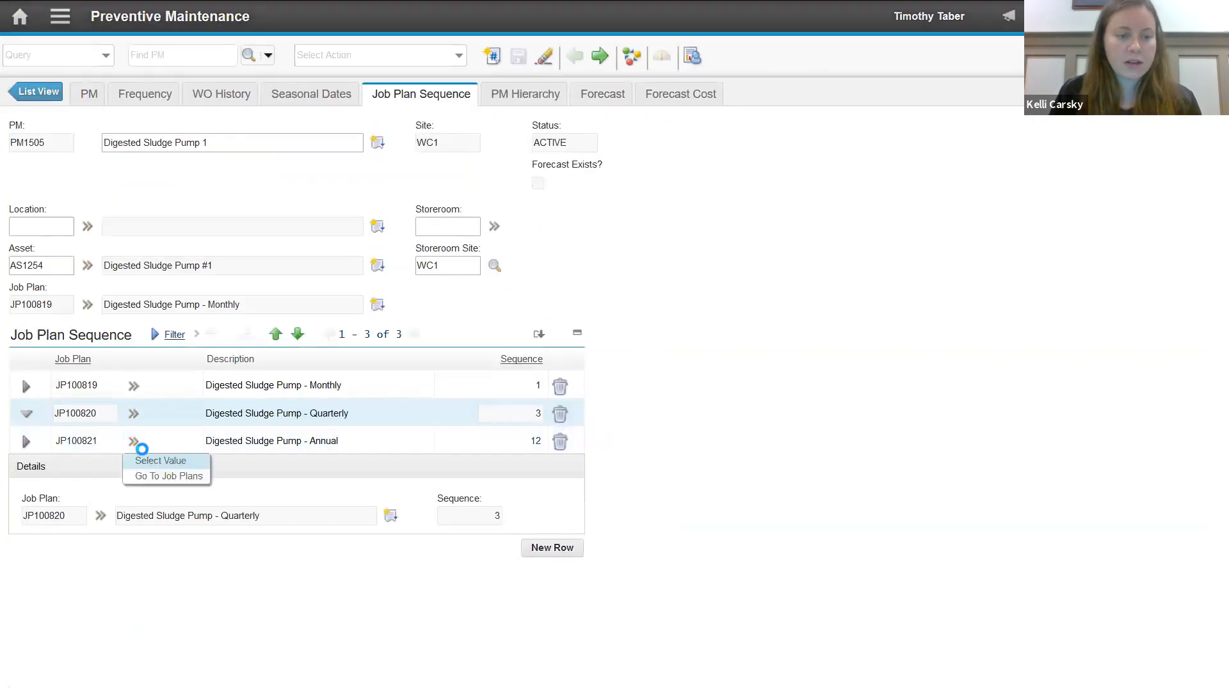
{"action": "left_click", "coordinate": [171, 479]}
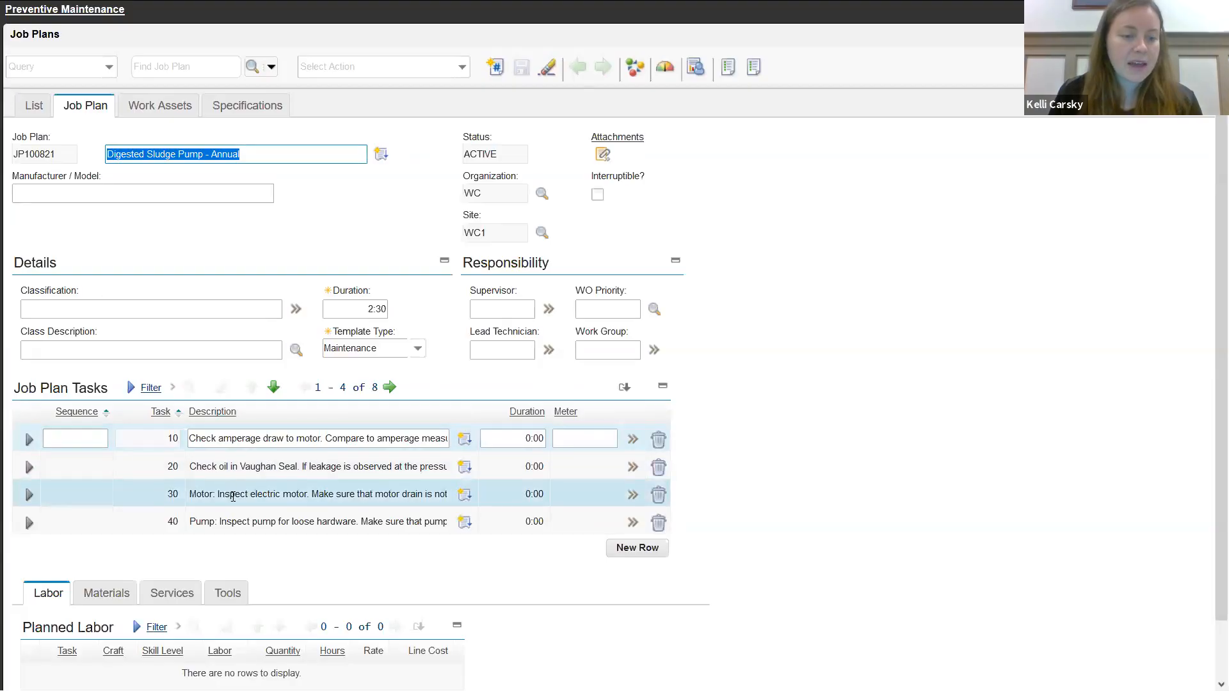
{"action": "left_click", "coordinate": [388, 387]}
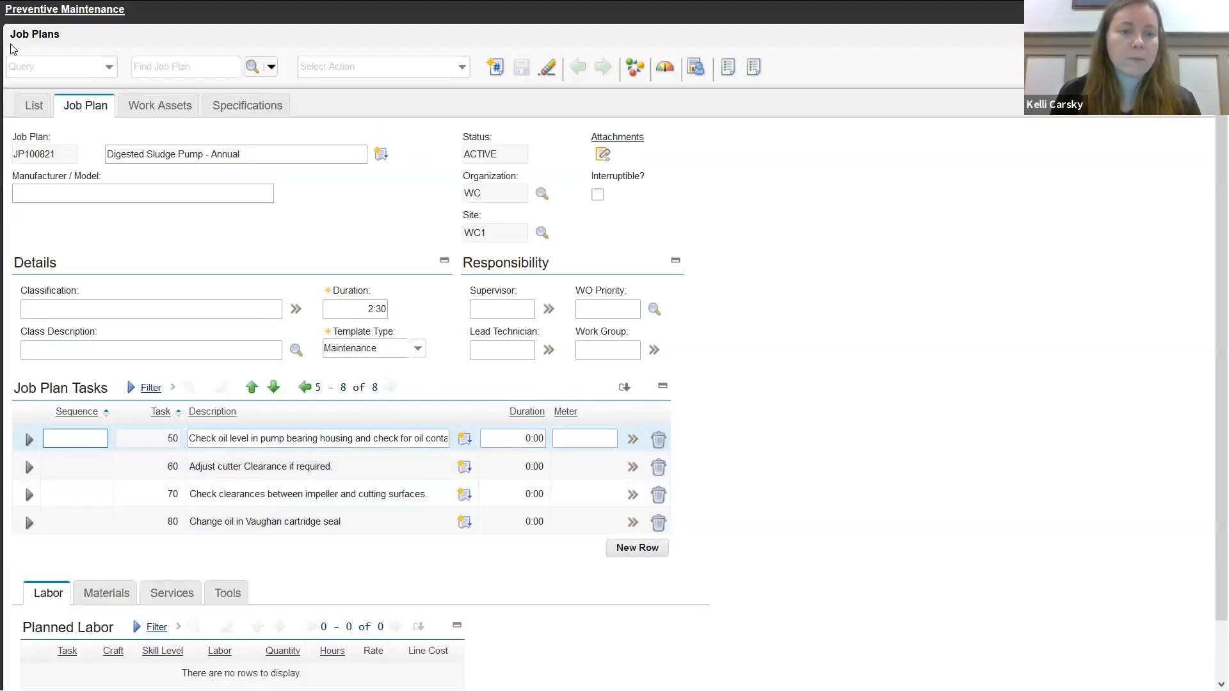
{"action": "left_click", "coordinate": [64, 9]}
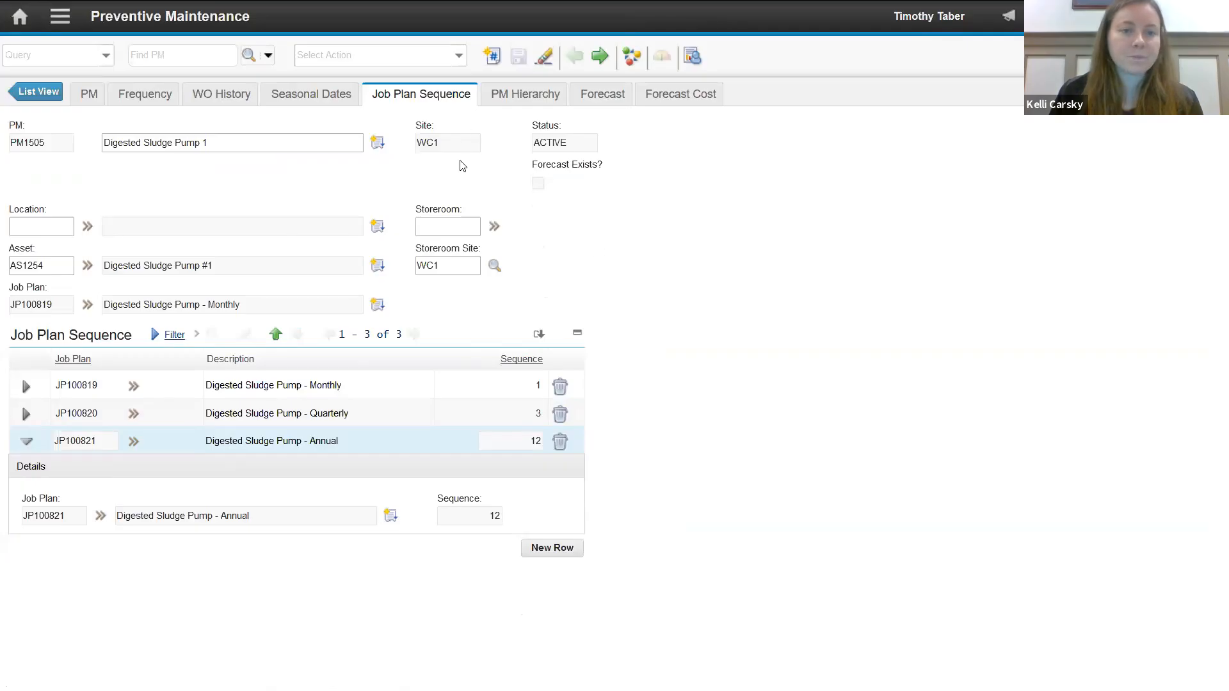
- Generate a forecast for the Digested Sludge Pump 1 PM until 03/15/2020
{"action": "left_click", "coordinate": [597, 95]}
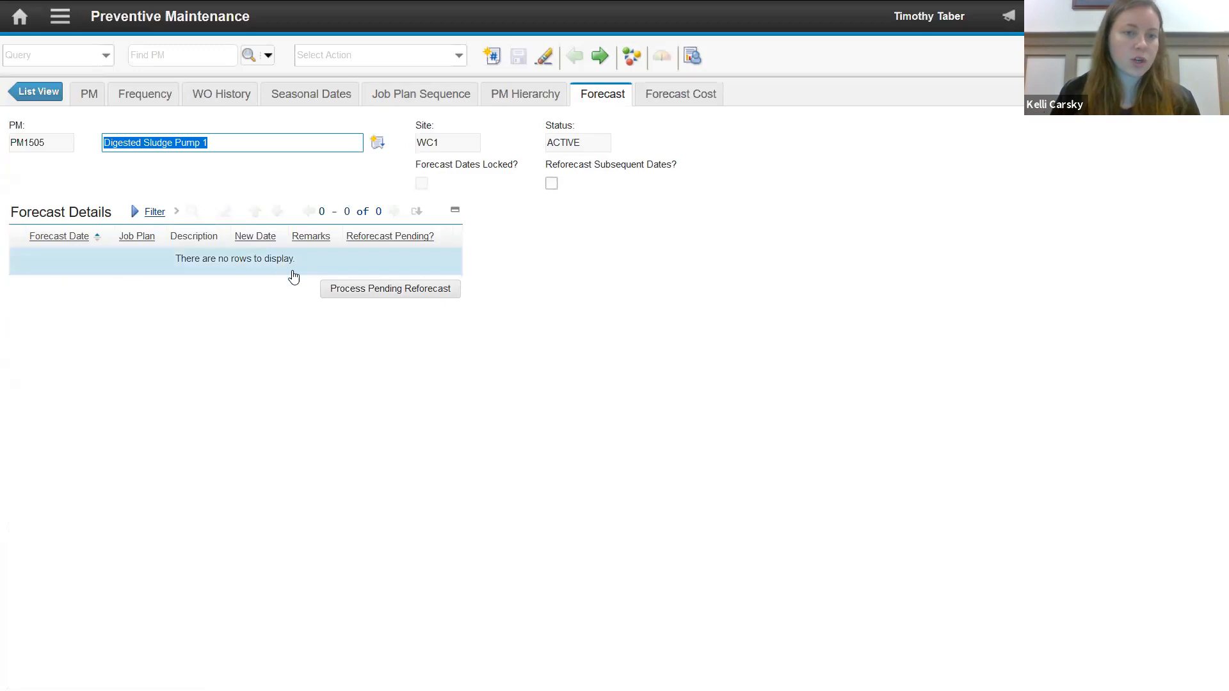
{"action": "left_click", "coordinate": [475, 62]}
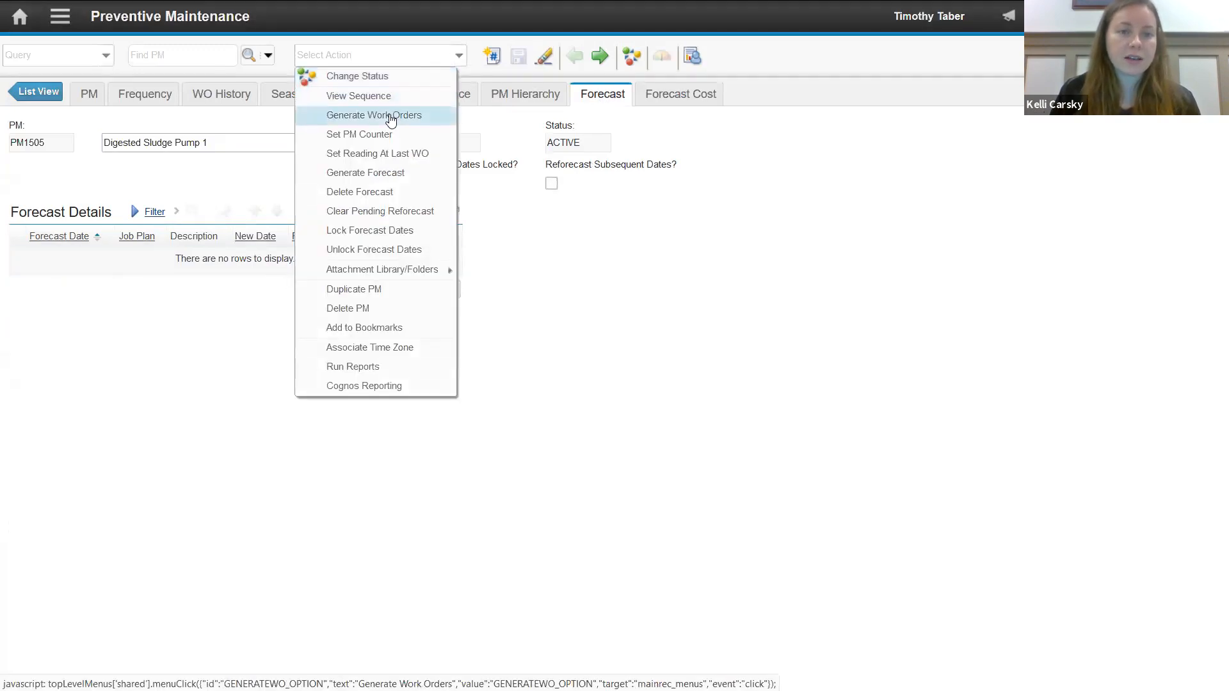
{"action": "left_click", "coordinate": [399, 179]}
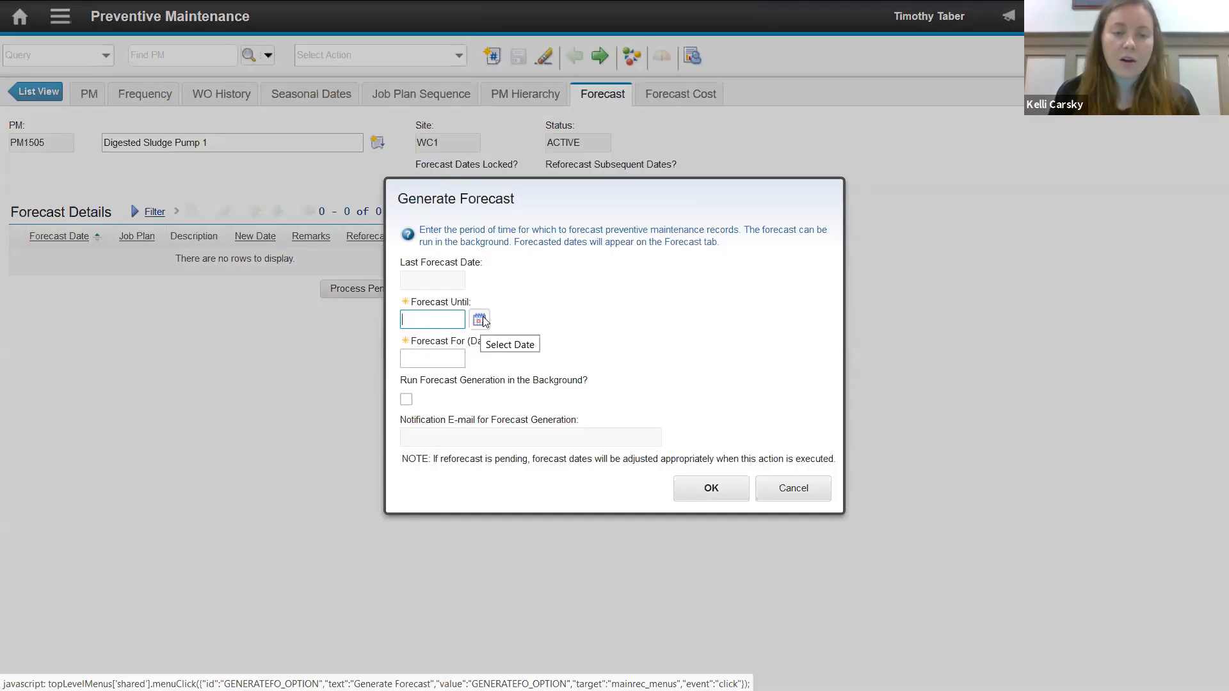
{"action": "left_click", "coordinate": [482, 320]}
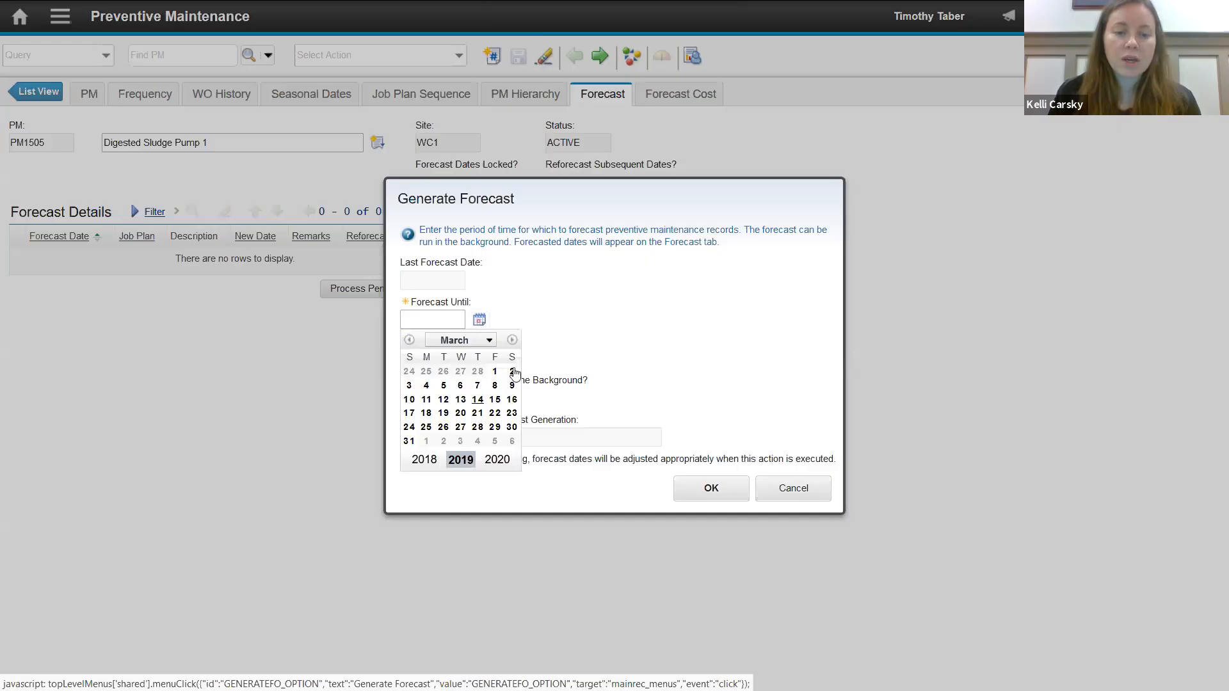
{"action": "left_click", "coordinate": [494, 399]}
{"action": "left_click", "coordinate": [445, 321]}
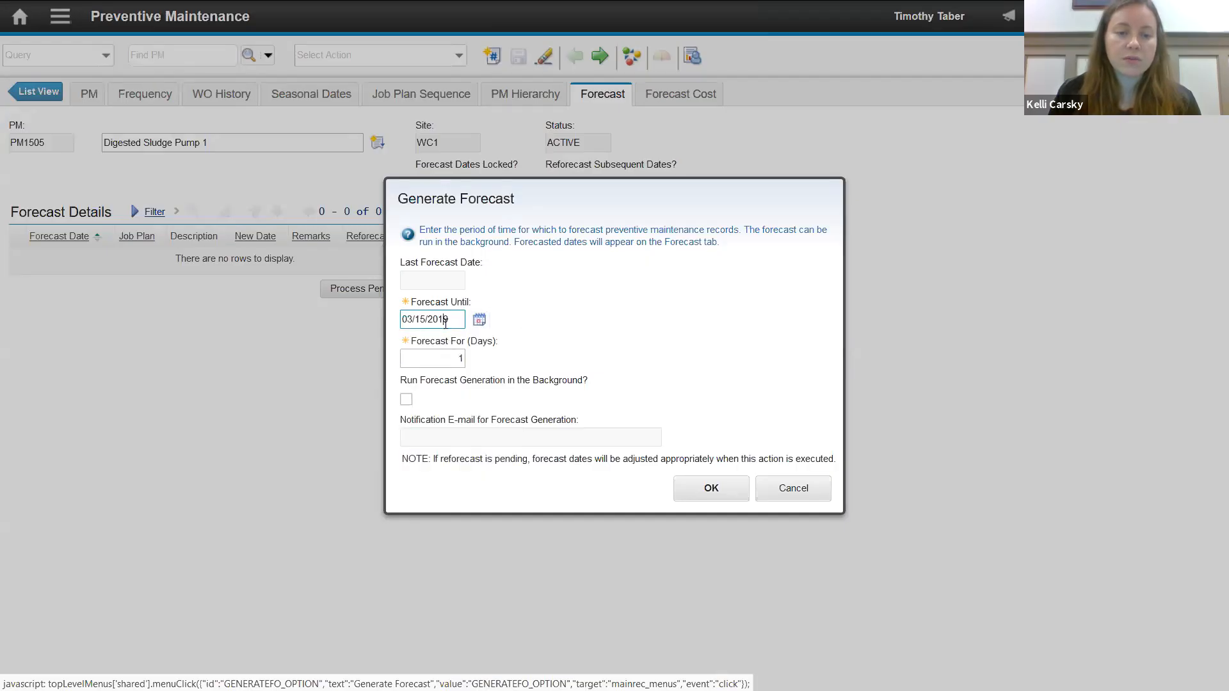
{"action": "key", "text": "BackSpace"}
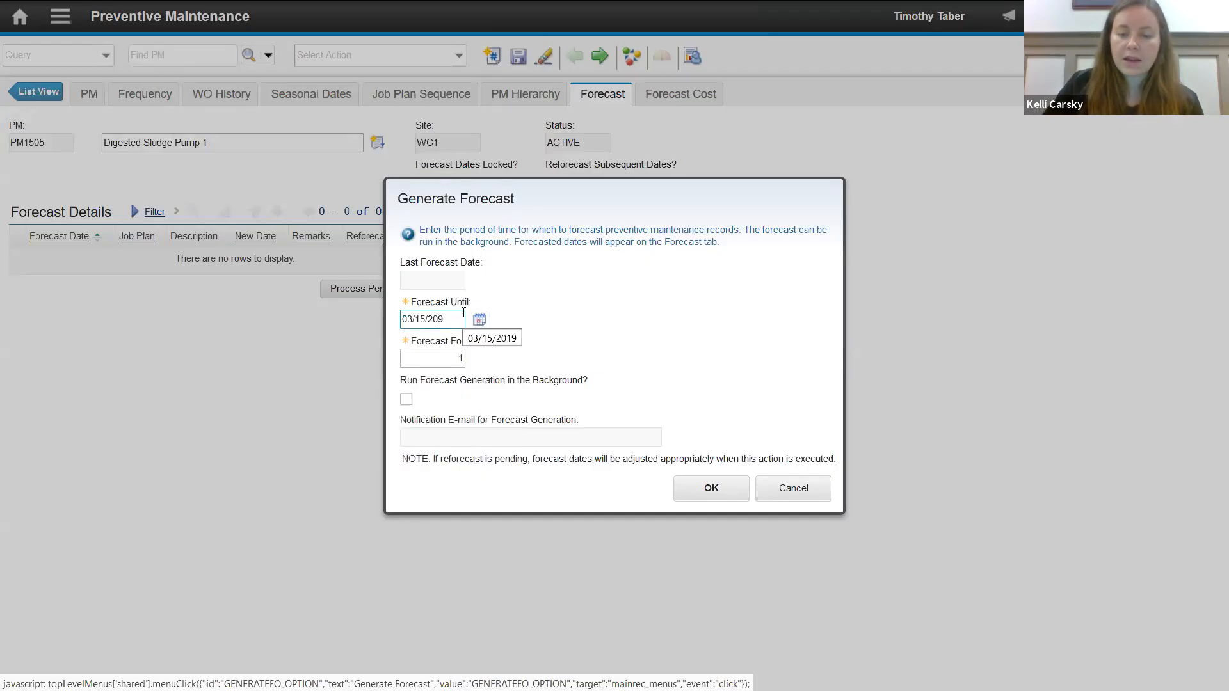
{"action": "key", "text": "Delete"}
{"action": "type", "text": "20"}
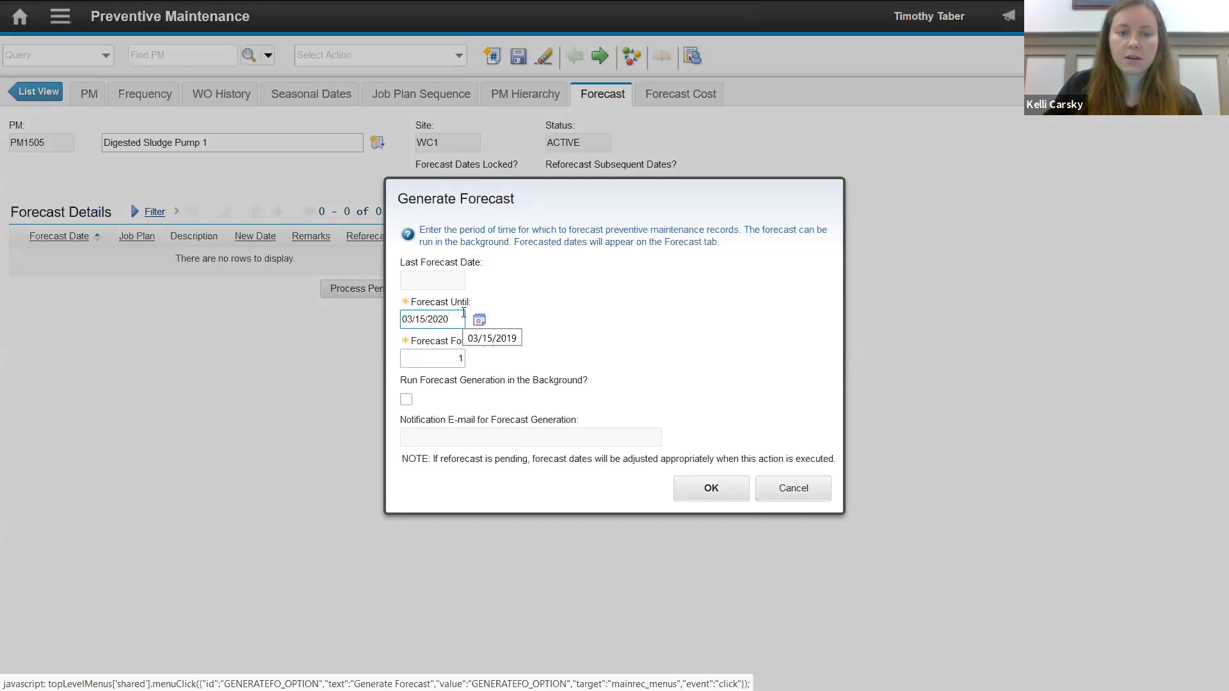
{"action": "left_click", "coordinate": [726, 492]}
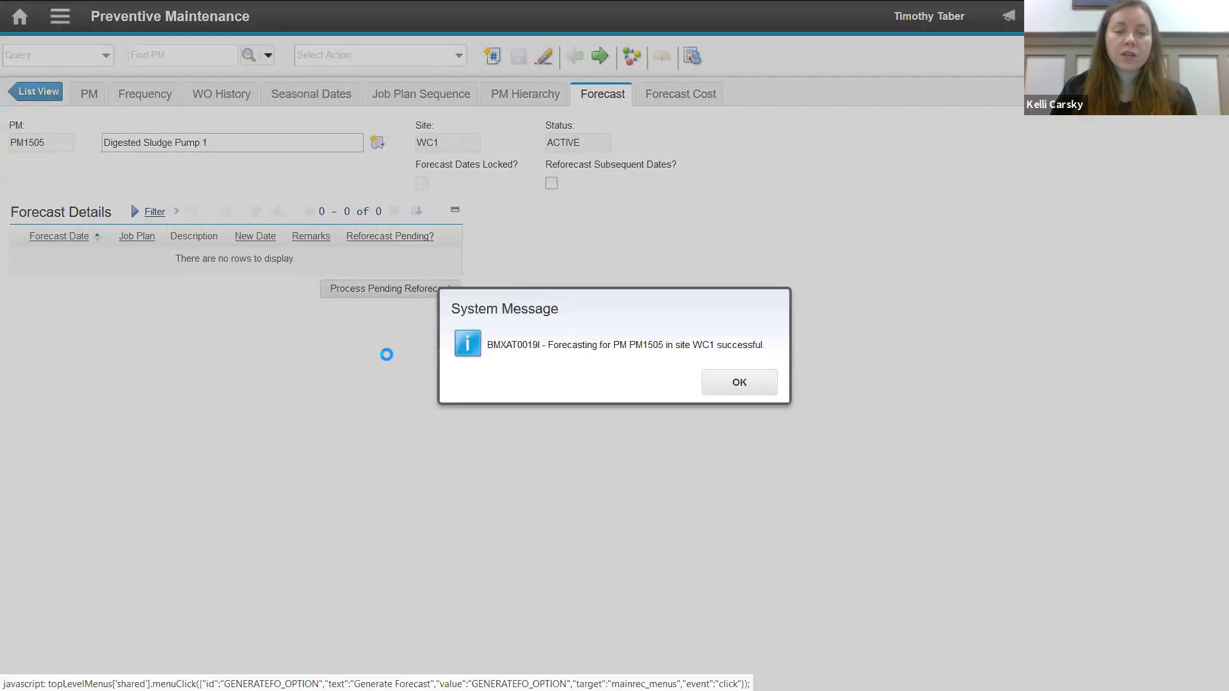
- Set the new date of the 03/15/2019 monthly forecast entry to 03/19/2019
{"action": "key", "text": "Return"}
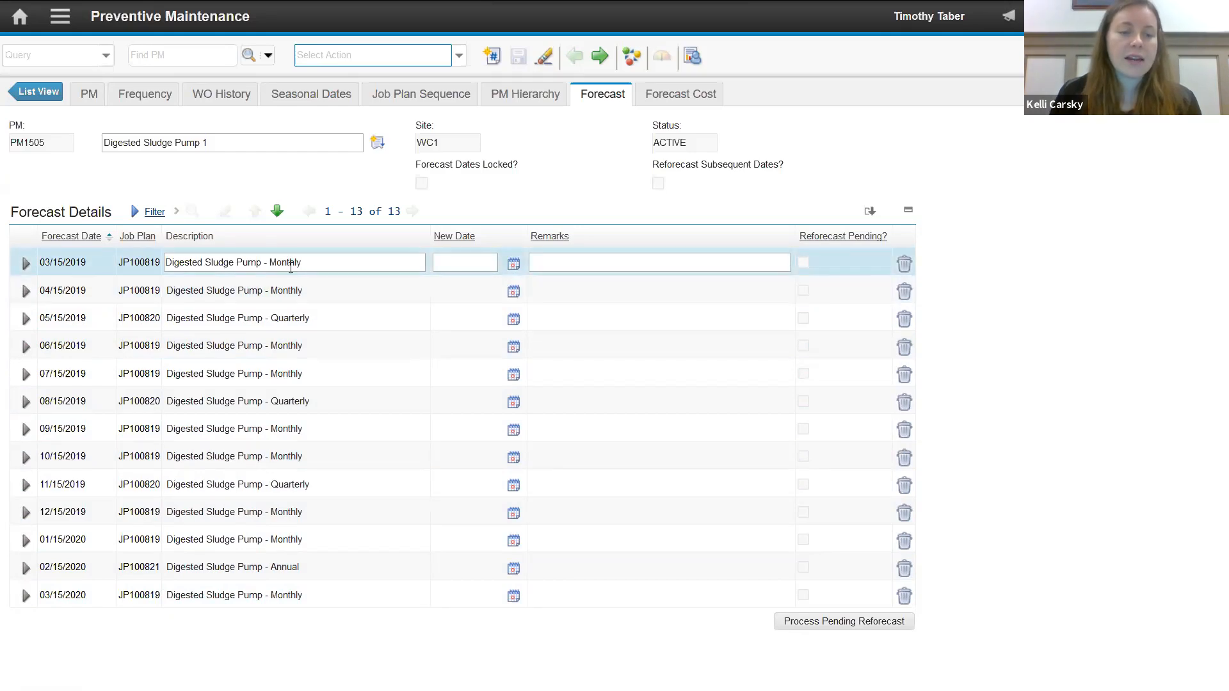
{"action": "left_click", "coordinate": [480, 264]}
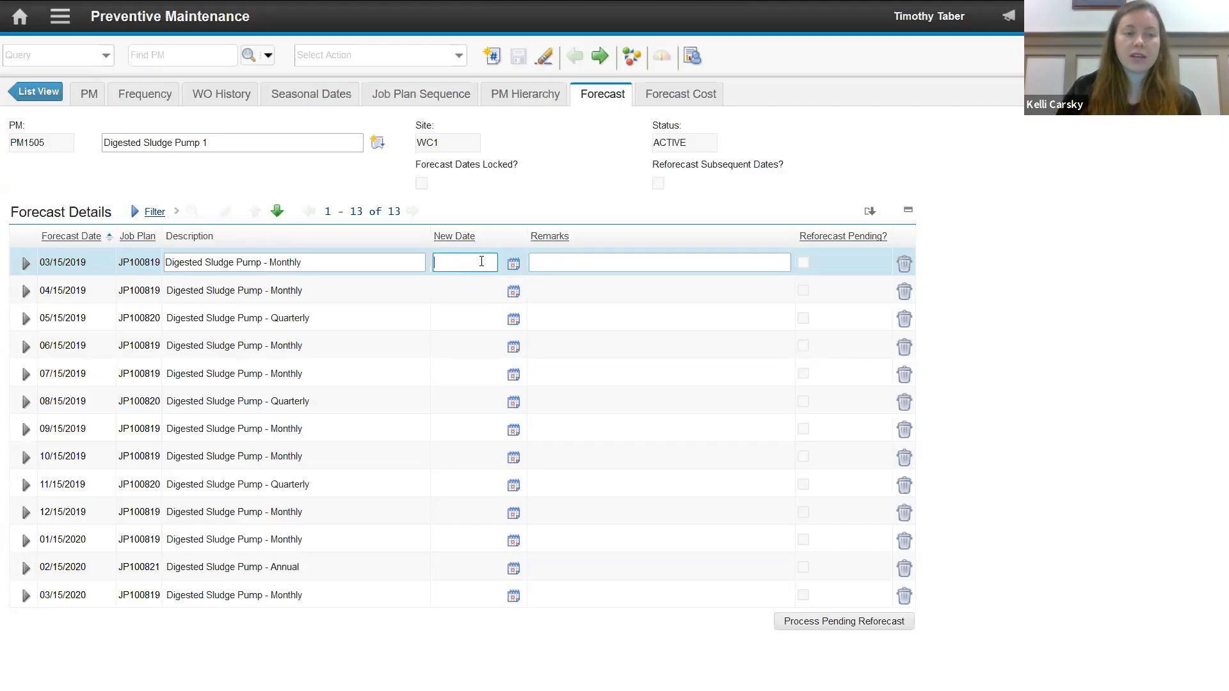
{"action": "type", "text": "3/19/2019"}
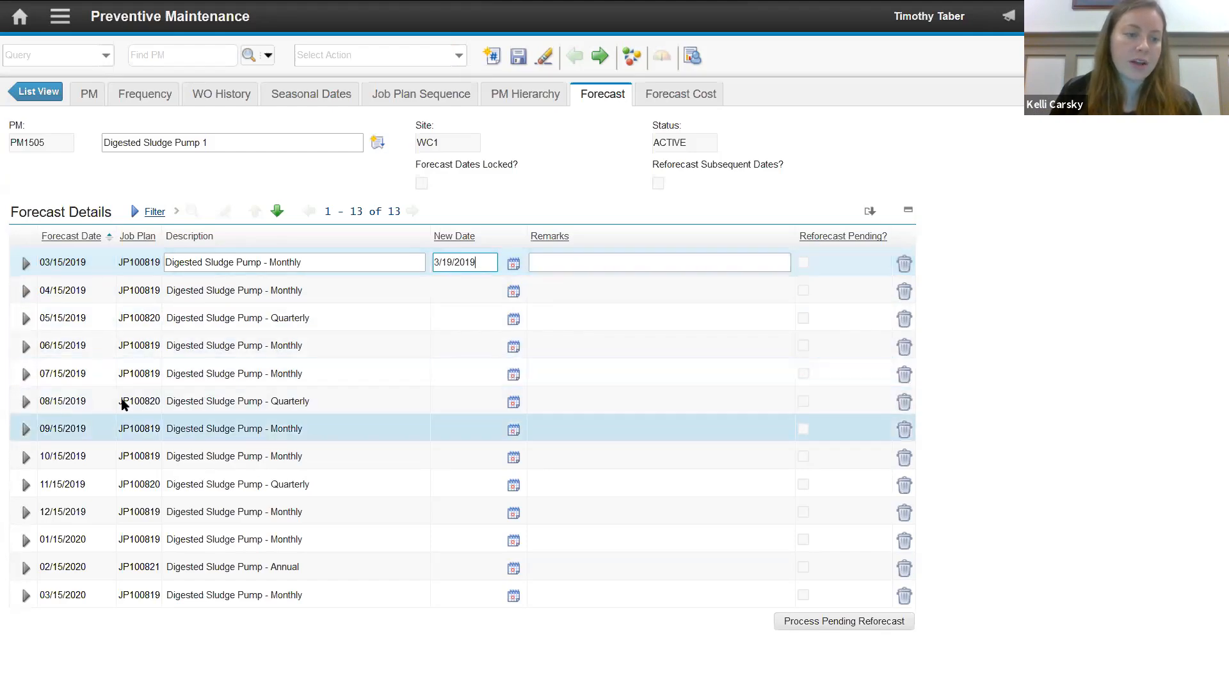
{"action": "left_click", "coordinate": [473, 400]}
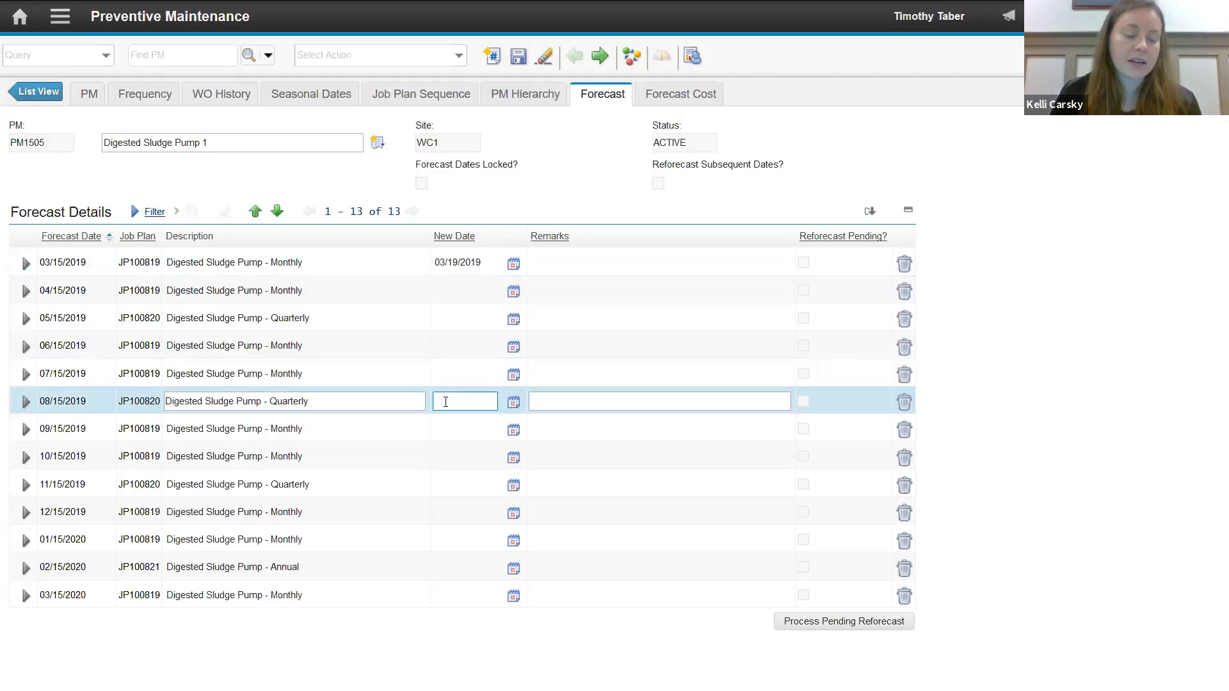
- Add the remark "Staff does not have time tomorrow" to the rescheduled 03/15/2019 forecast entry and save the record
{"action": "left_click", "coordinate": [611, 263]}
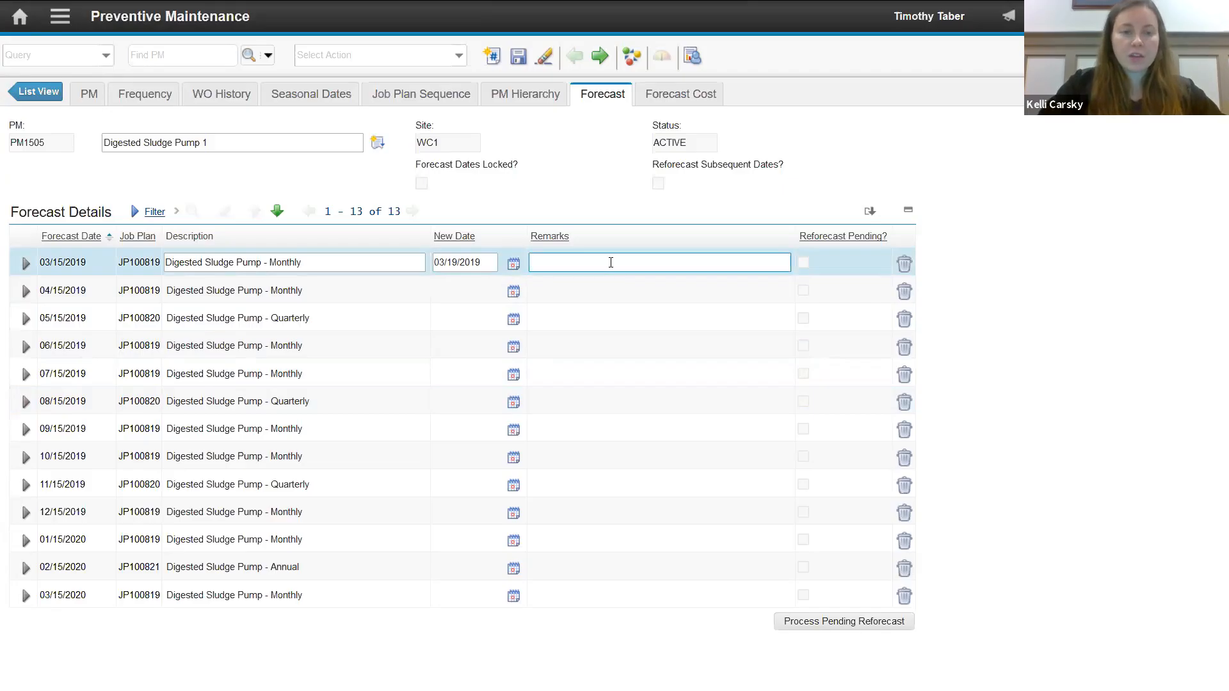
{"action": "type", "text": "Staff does n"}
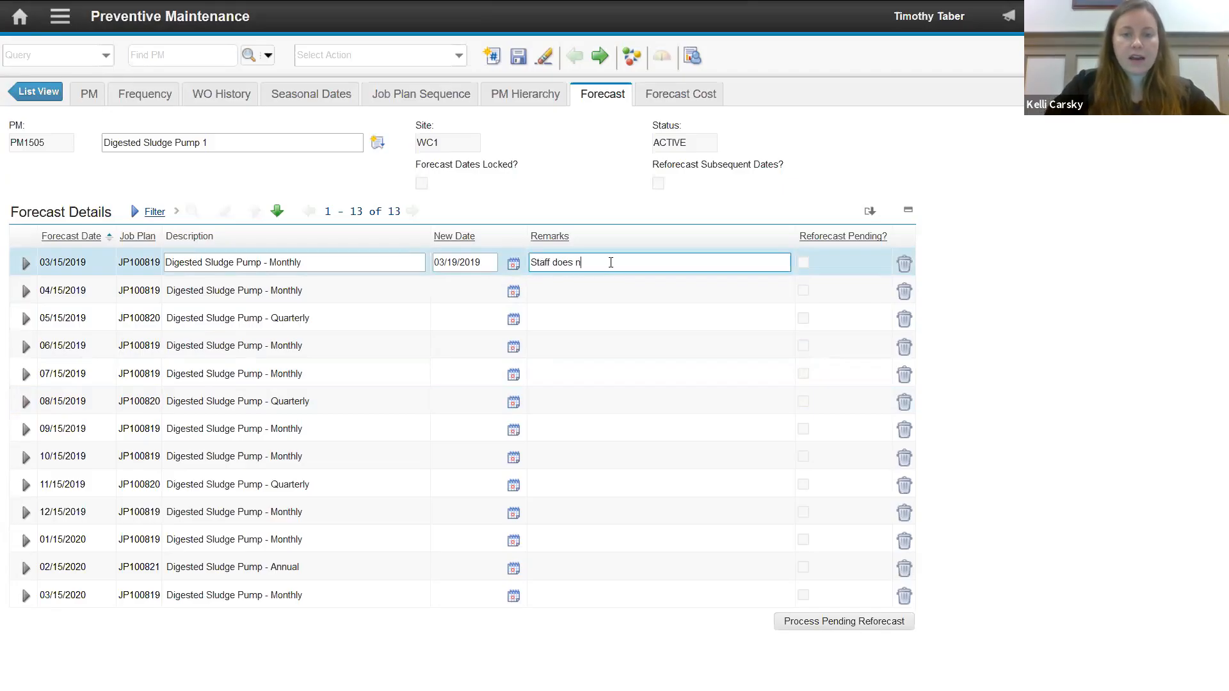
{"action": "type", "text": "ot have time tomorrow"}
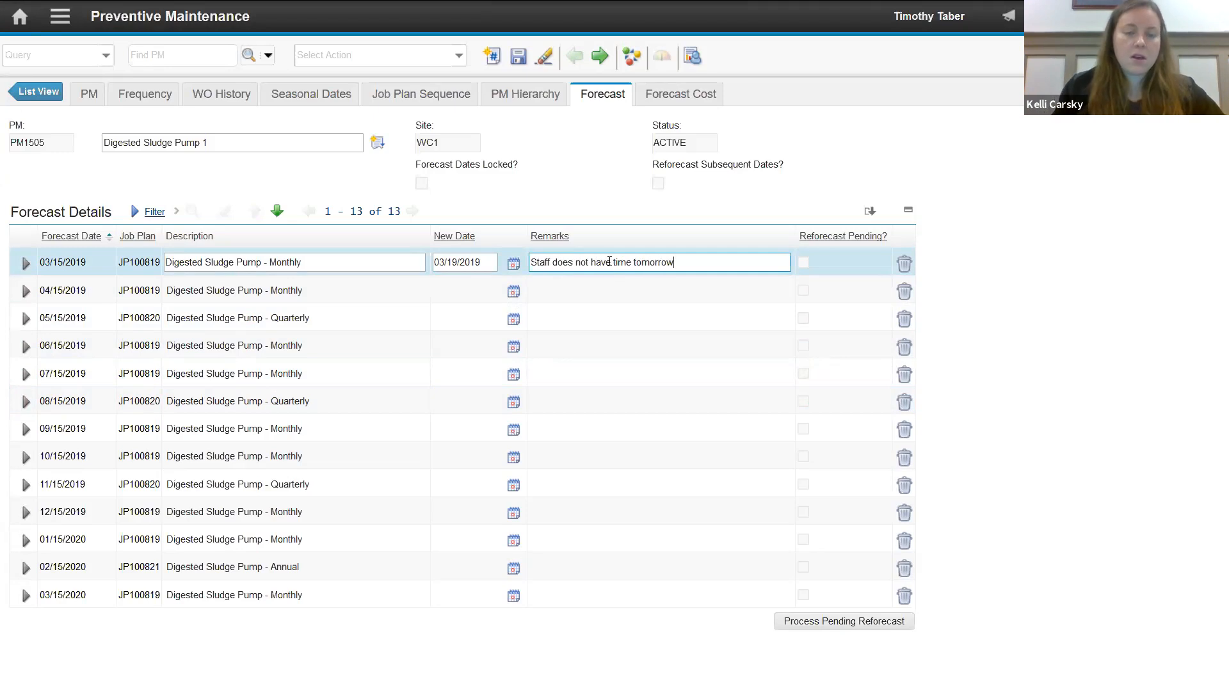
{"action": "left_click", "coordinate": [532, 62]}
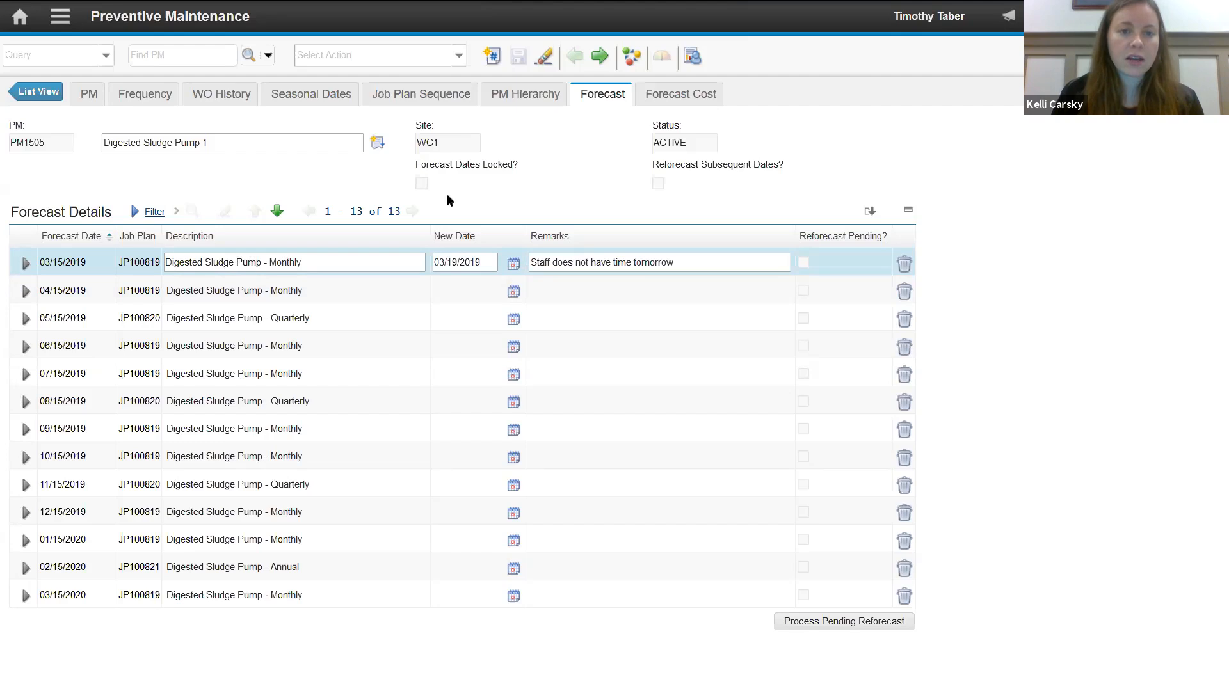
- Generate work orders for the PM due today plus 5 days, keeping the frequency criteria in use
{"action": "left_click", "coordinate": [461, 58]}
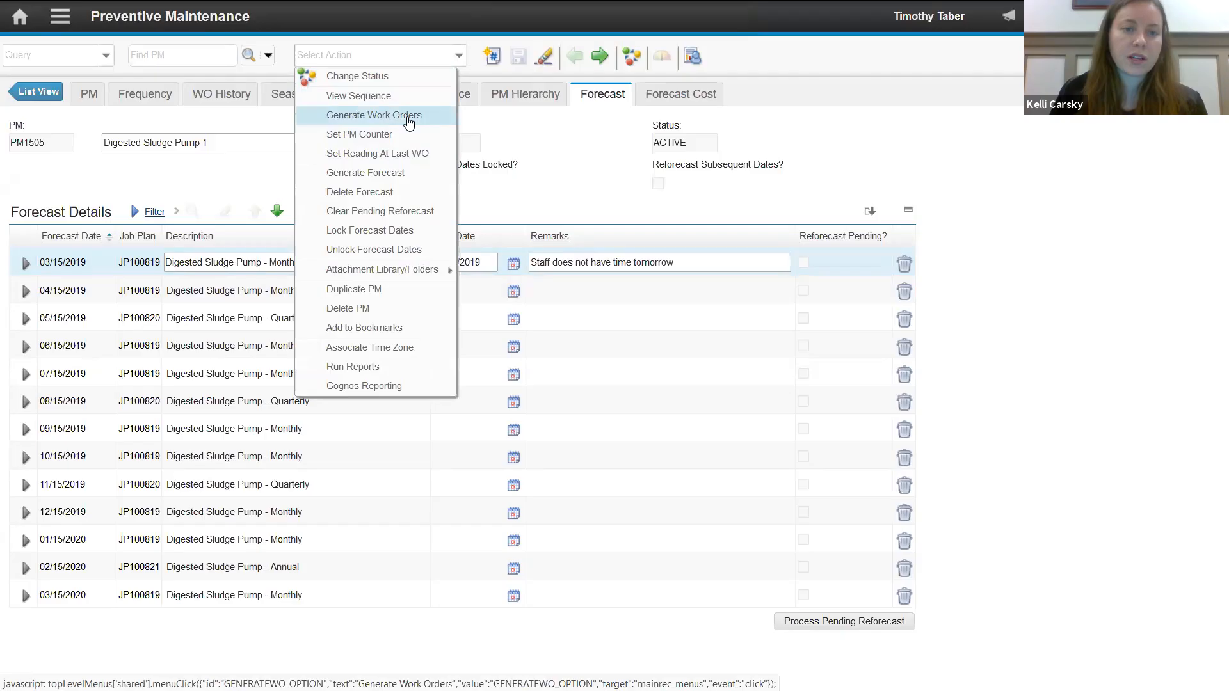
{"action": "left_click", "coordinate": [409, 122]}
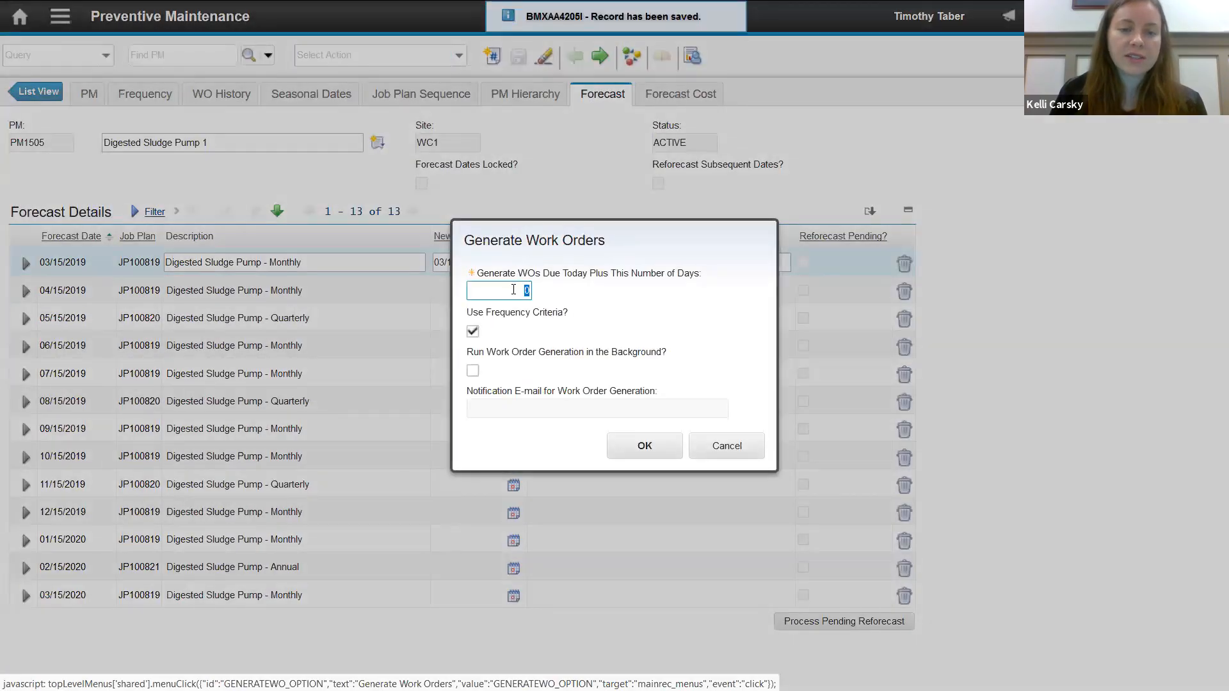
{"action": "double_click", "coordinate": [527, 291]}
{"action": "type", "text": "5"}
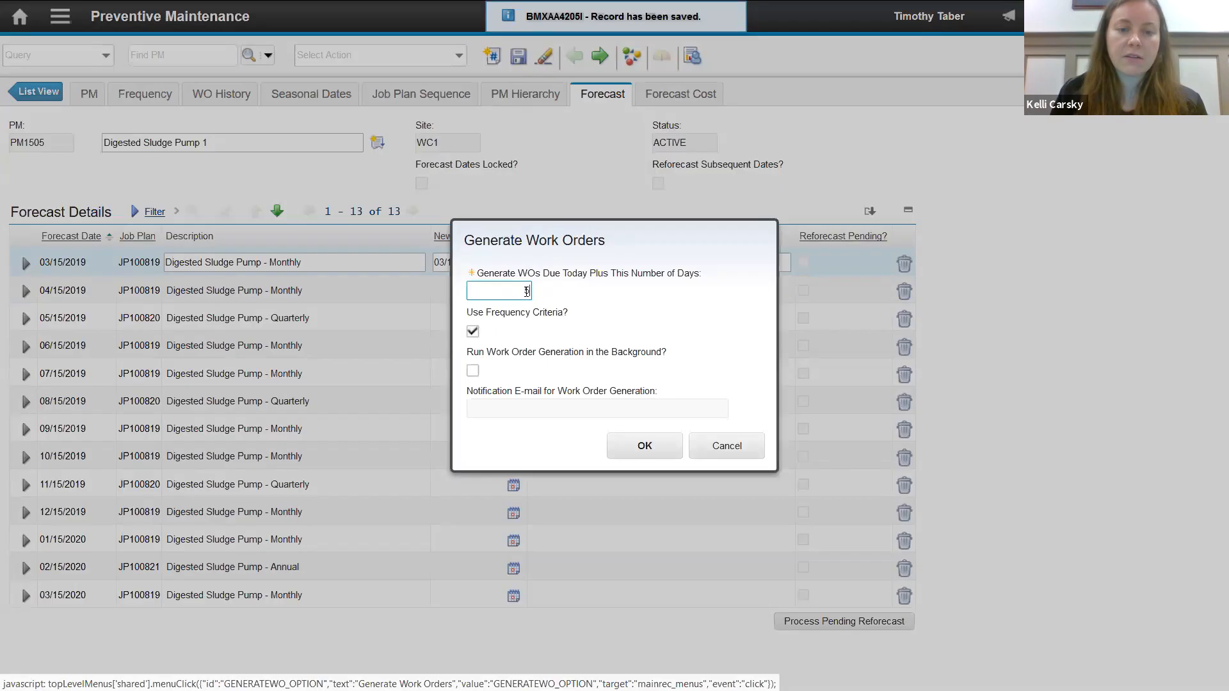
{"action": "type", "text": "5"}
{"action": "left_click_drag", "start_coordinate": [560, 235], "coordinate": [654, 224]}
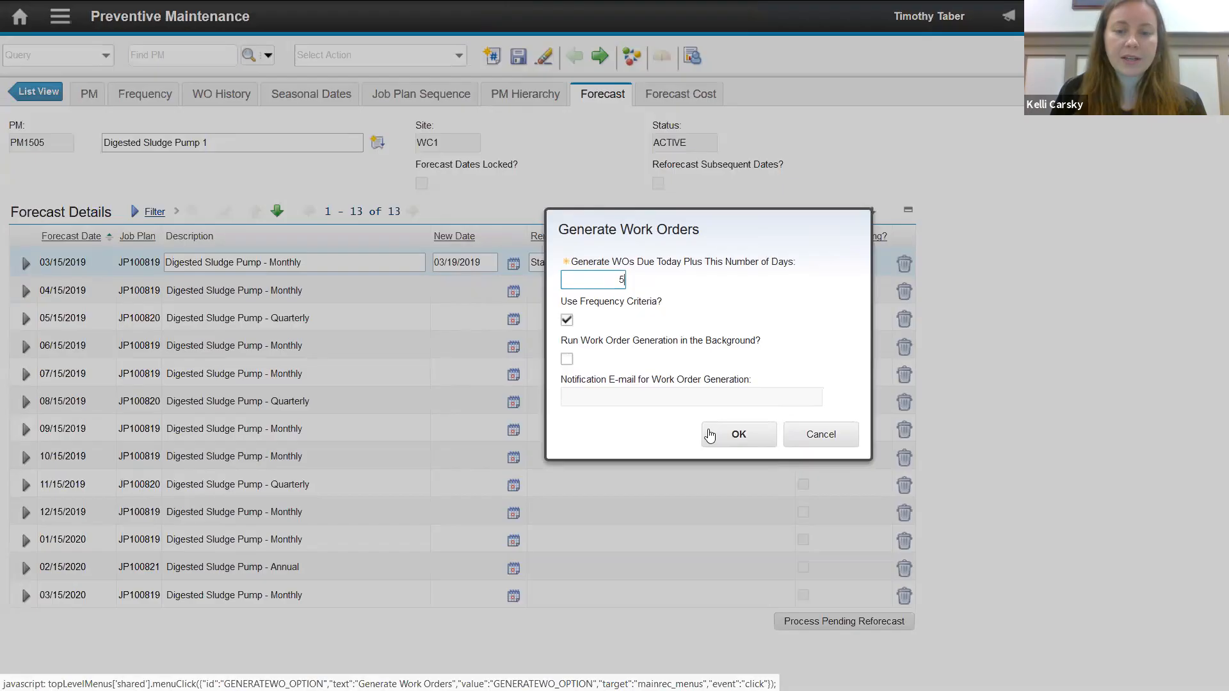
{"action": "left_click", "coordinate": [737, 435]}
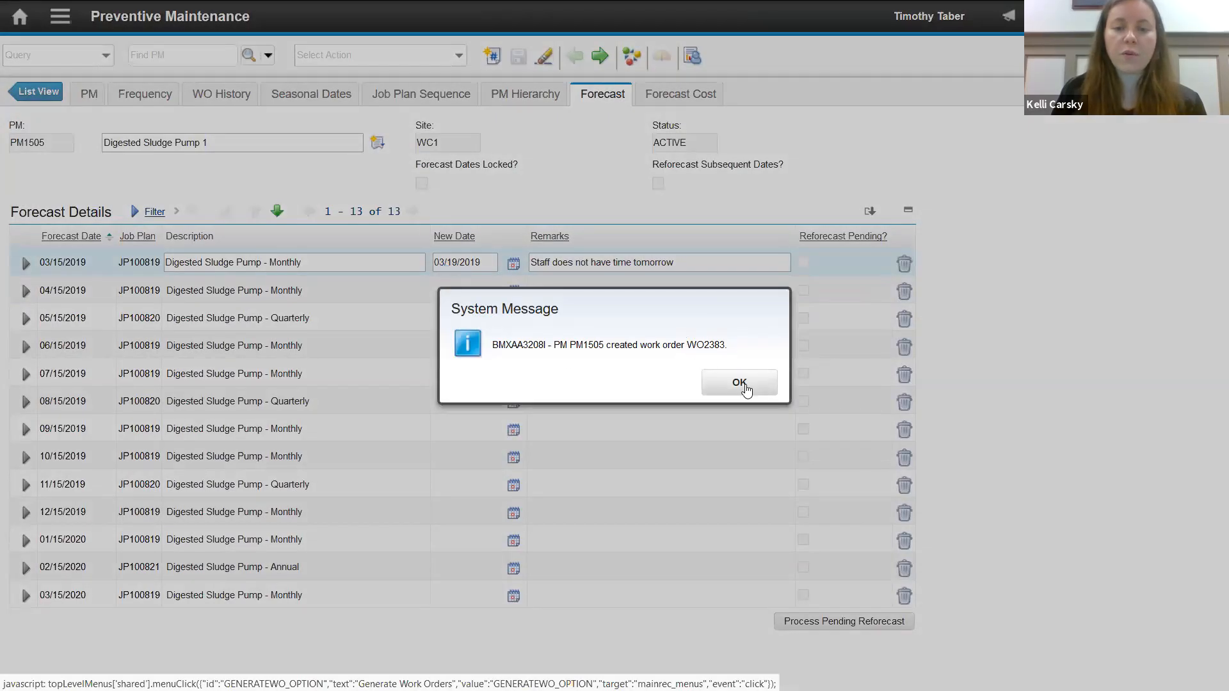
{"action": "left_click", "coordinate": [740, 383]}
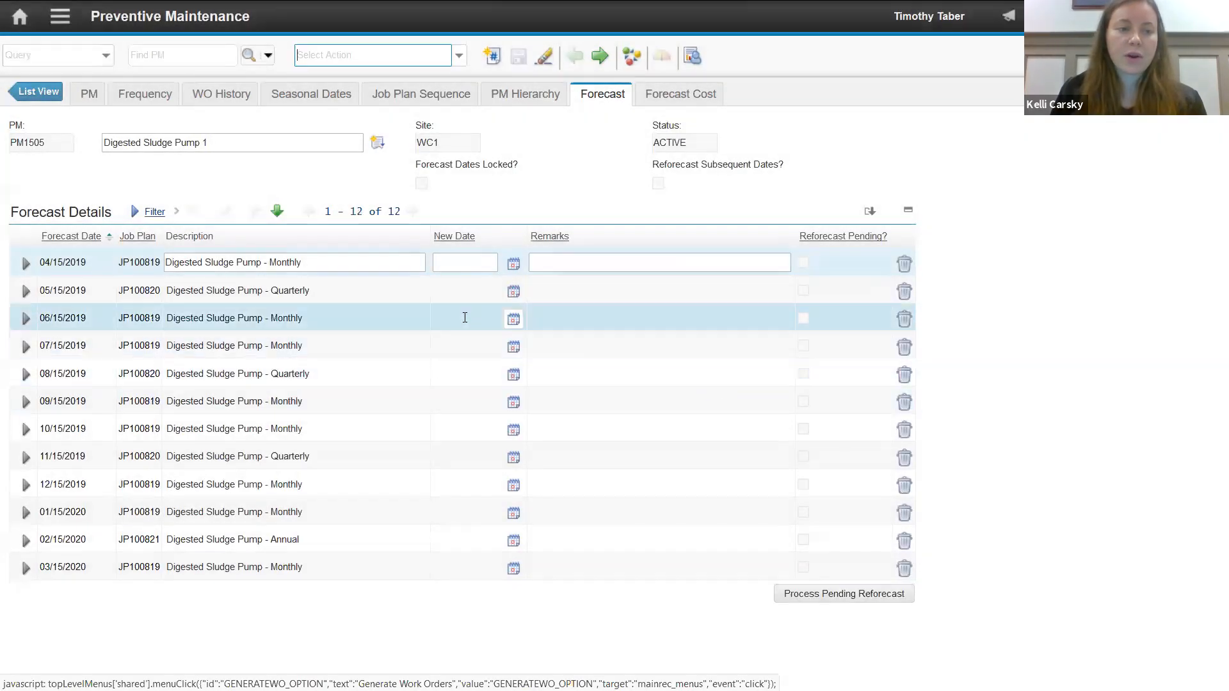
- Open the generated Digested Sludge Pump 1 work order in Work Order Tracking from the PM's work order history
{"action": "left_click", "coordinate": [93, 95]}
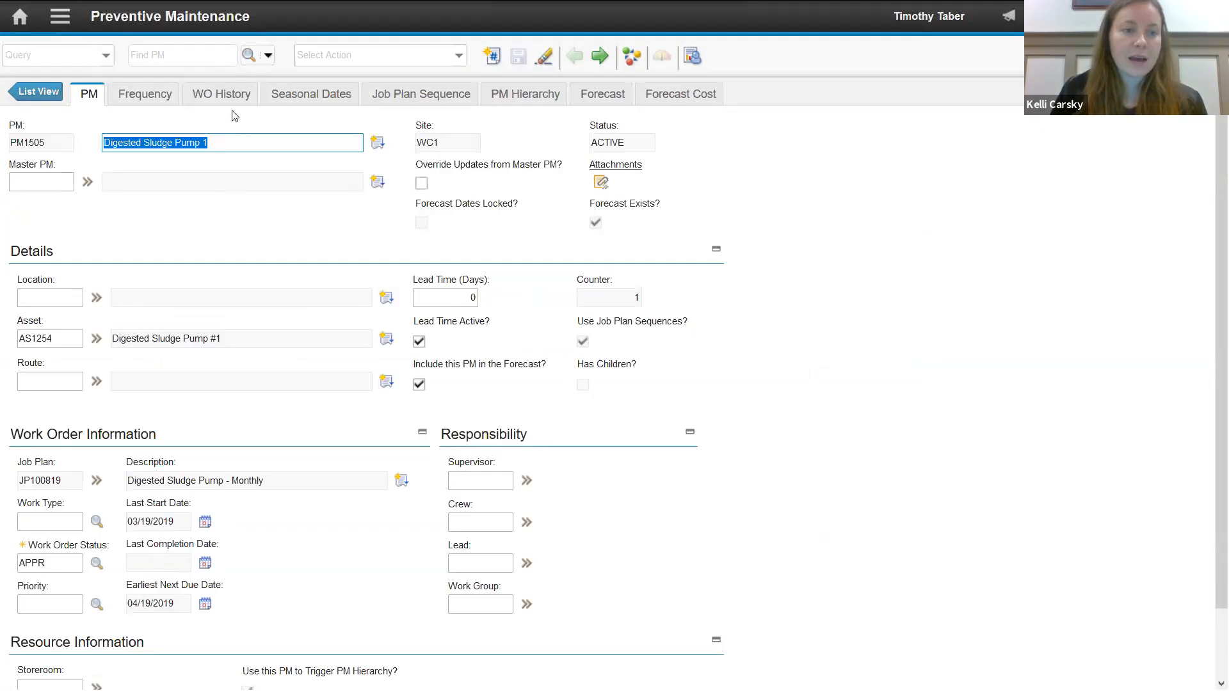
{"action": "left_click", "coordinate": [206, 90]}
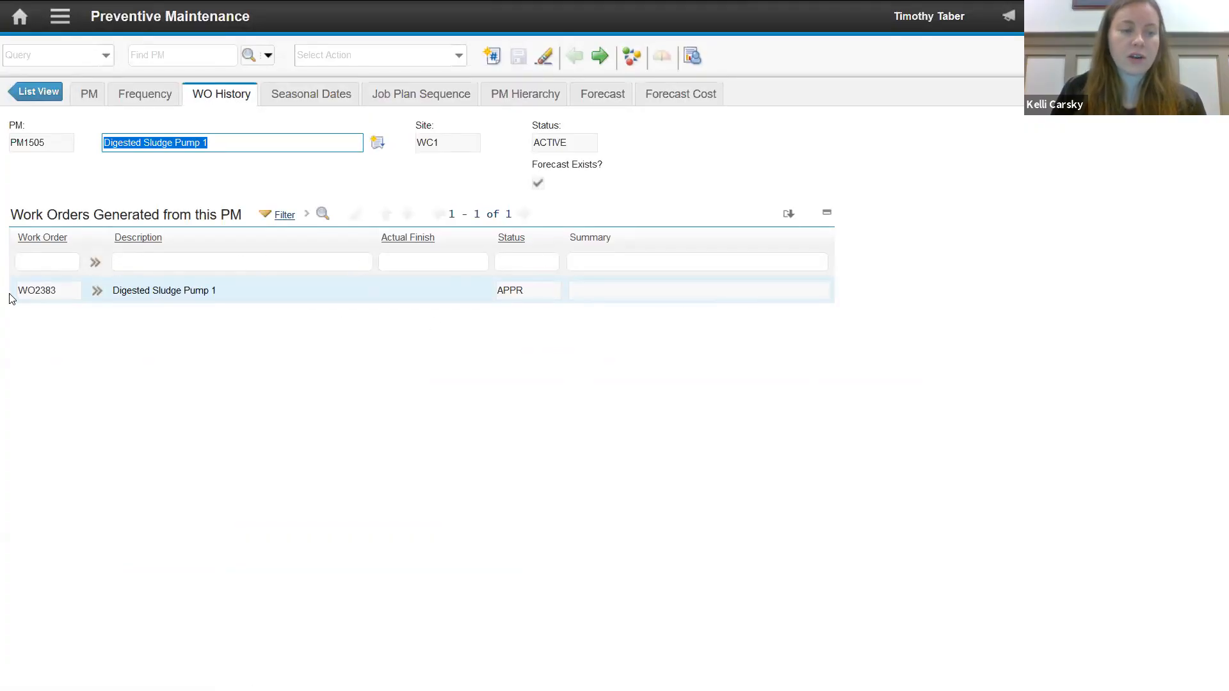
{"action": "left_click", "coordinate": [98, 292]}
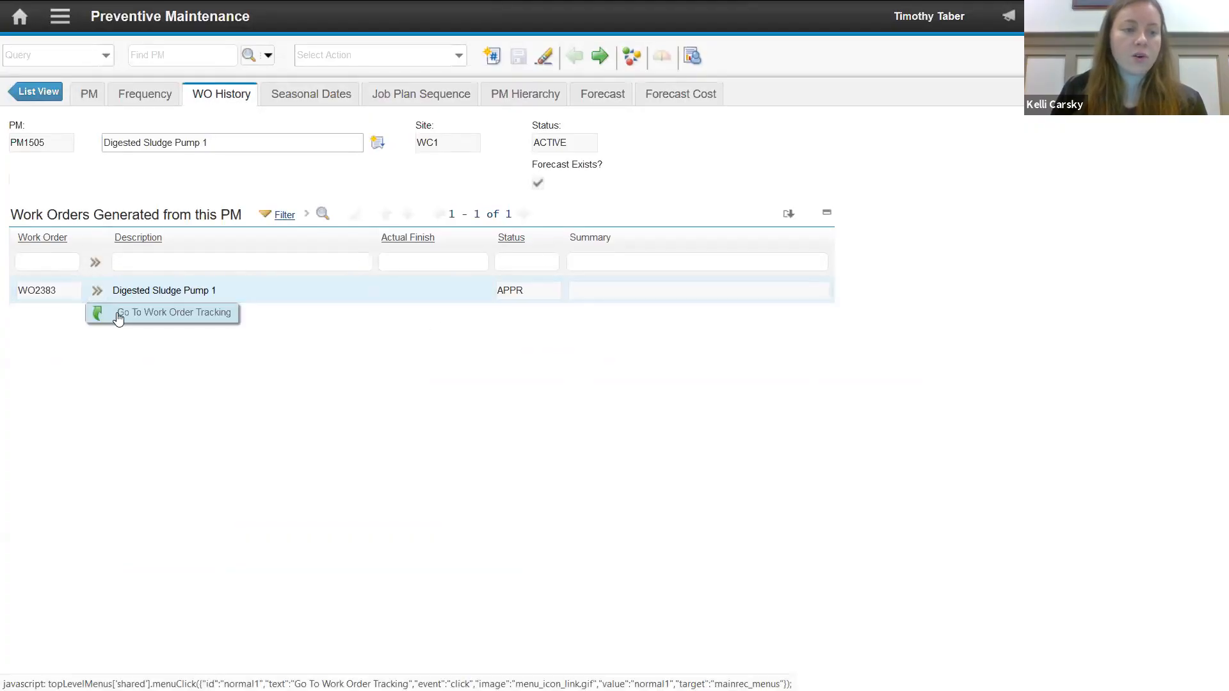
{"action": "left_click", "coordinate": [116, 313]}
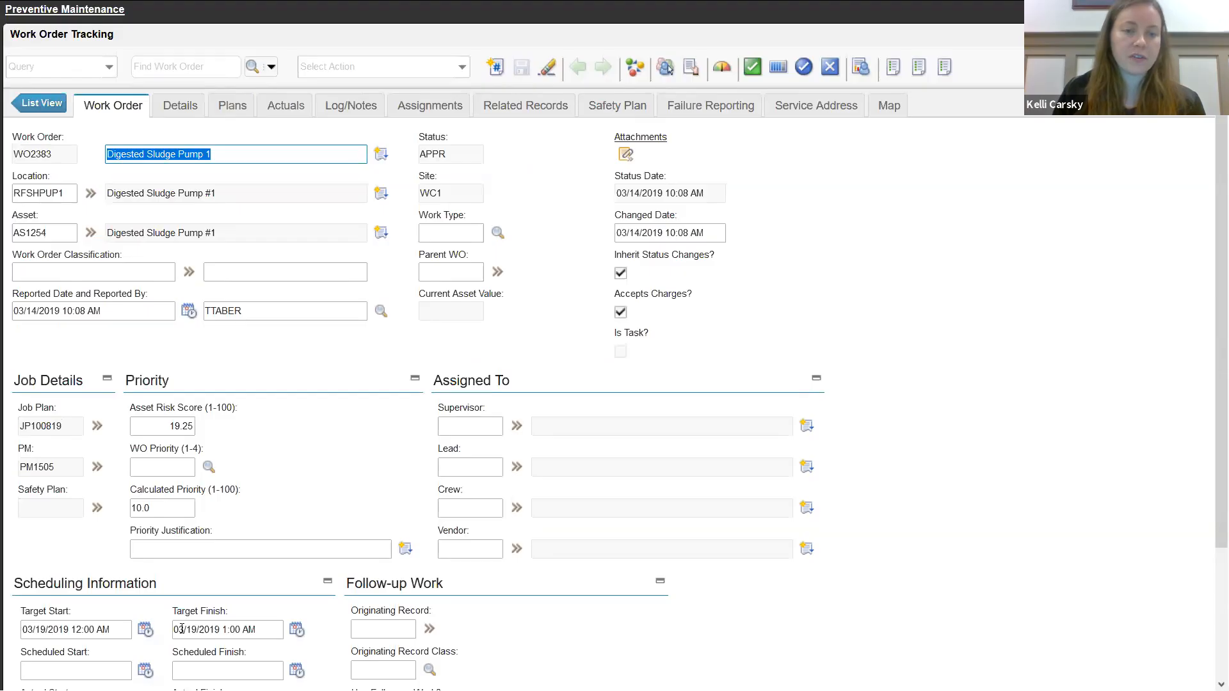
- View the Work Order Details report for the Digested Sludge Pump 1 work order and return to the PM
{"action": "left_click", "coordinate": [893, 66]}
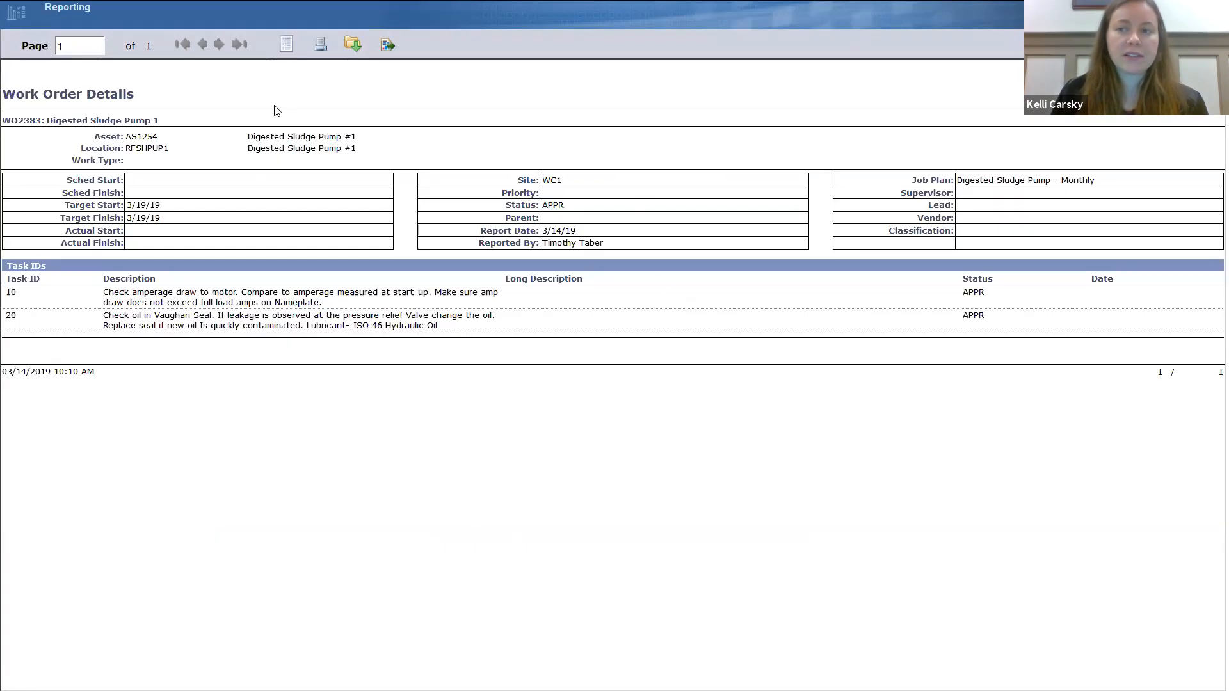
{"action": "left_click", "coordinate": [82, 18]}
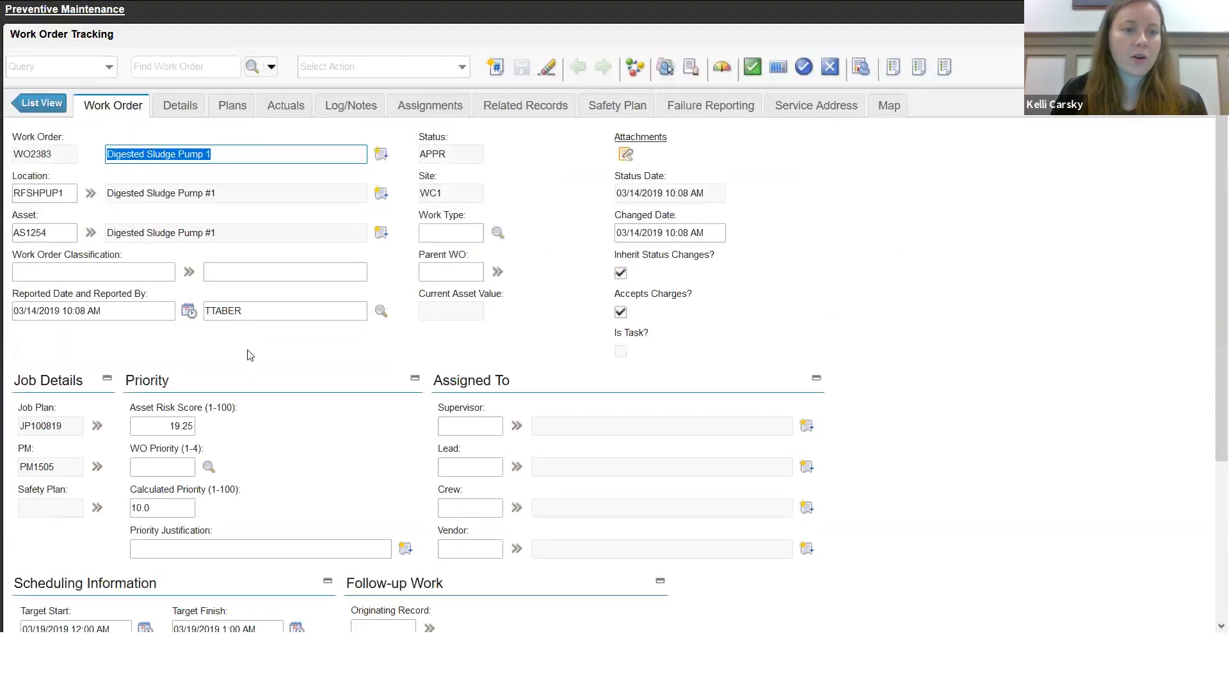
{"action": "left_click", "coordinate": [105, 68]}
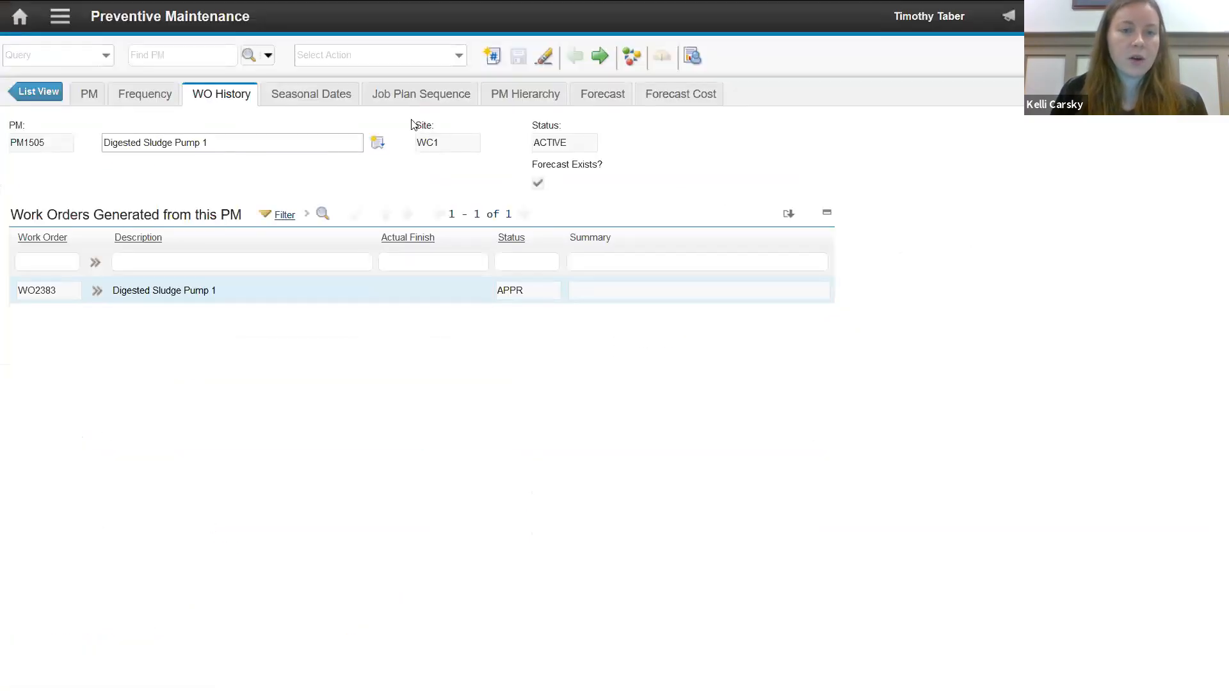
- Delete the existing forecast of the Digested Sludge Pump 1 PM
{"action": "left_click", "coordinate": [595, 96]}
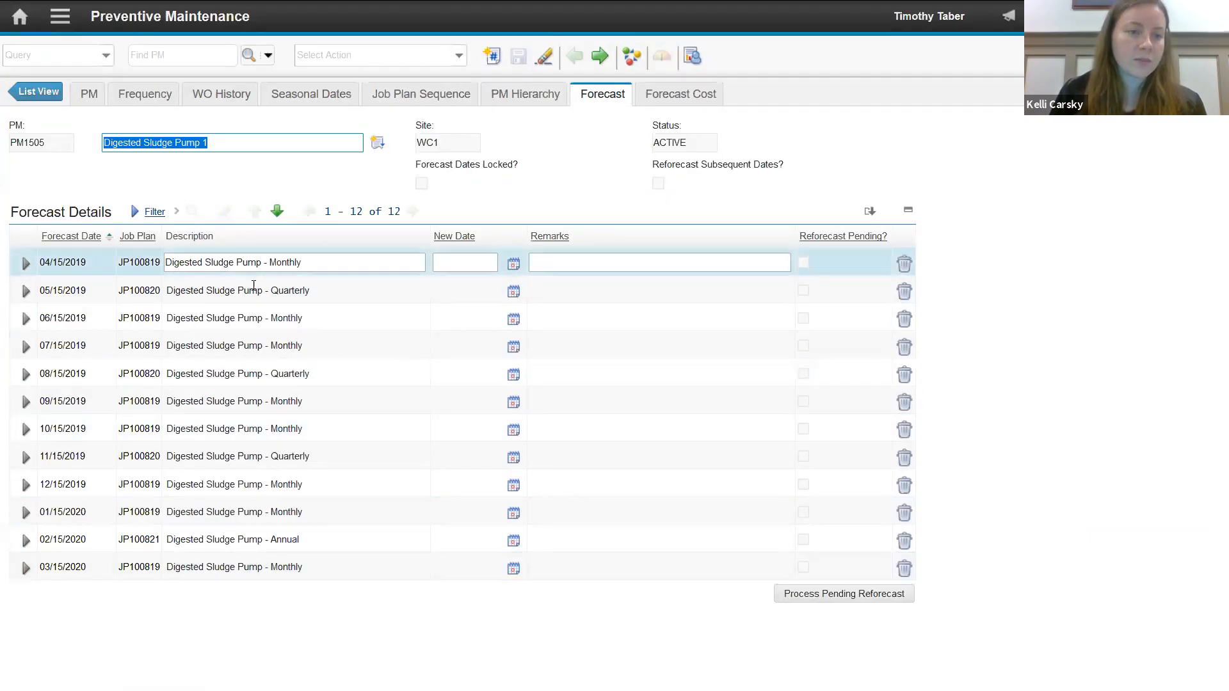
{"action": "left_click", "coordinate": [458, 55]}
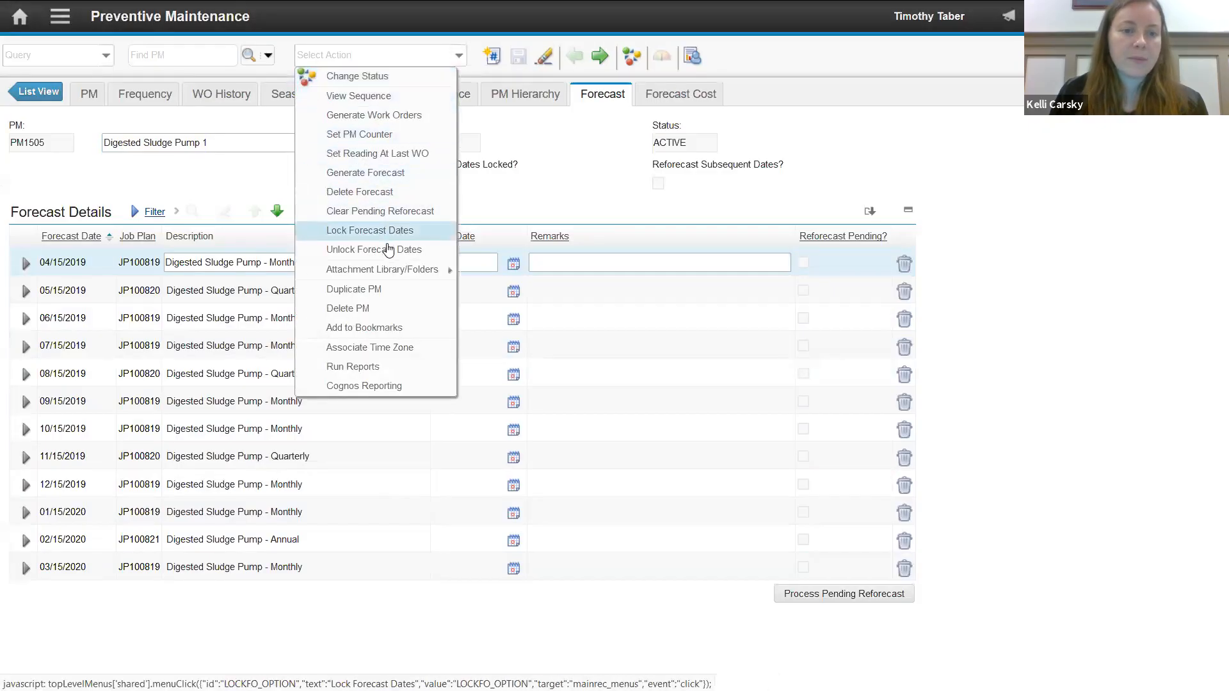
{"action": "left_click", "coordinate": [388, 192]}
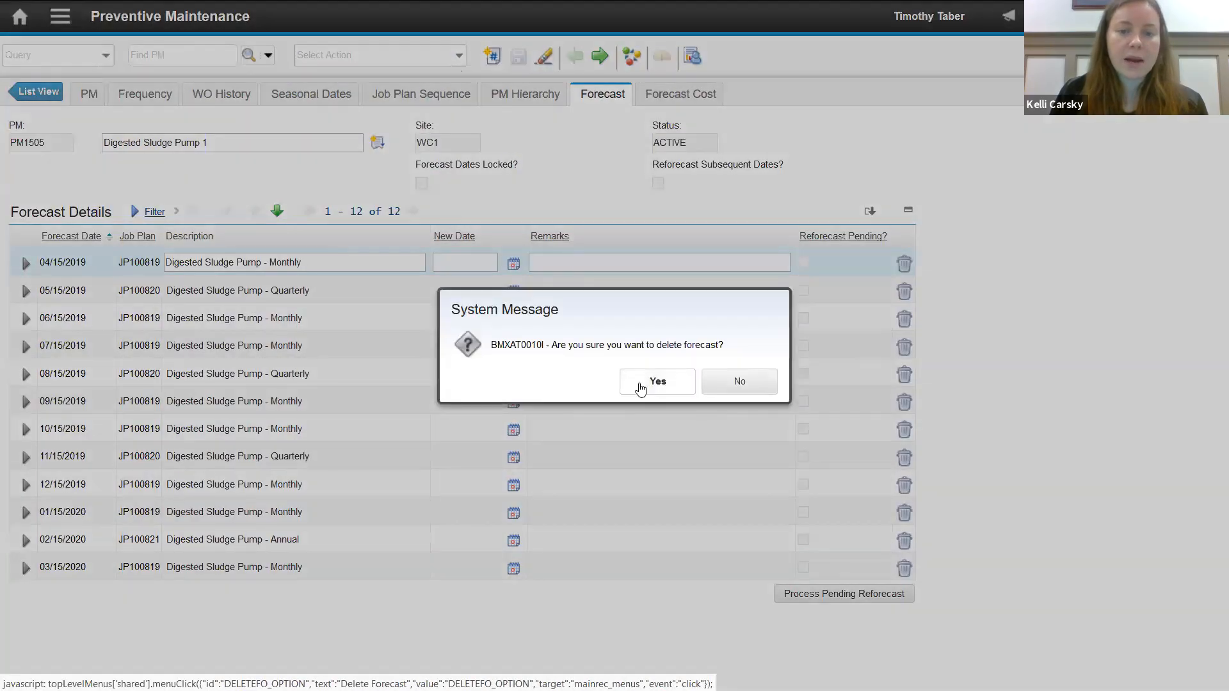
{"action": "left_click", "coordinate": [657, 382]}
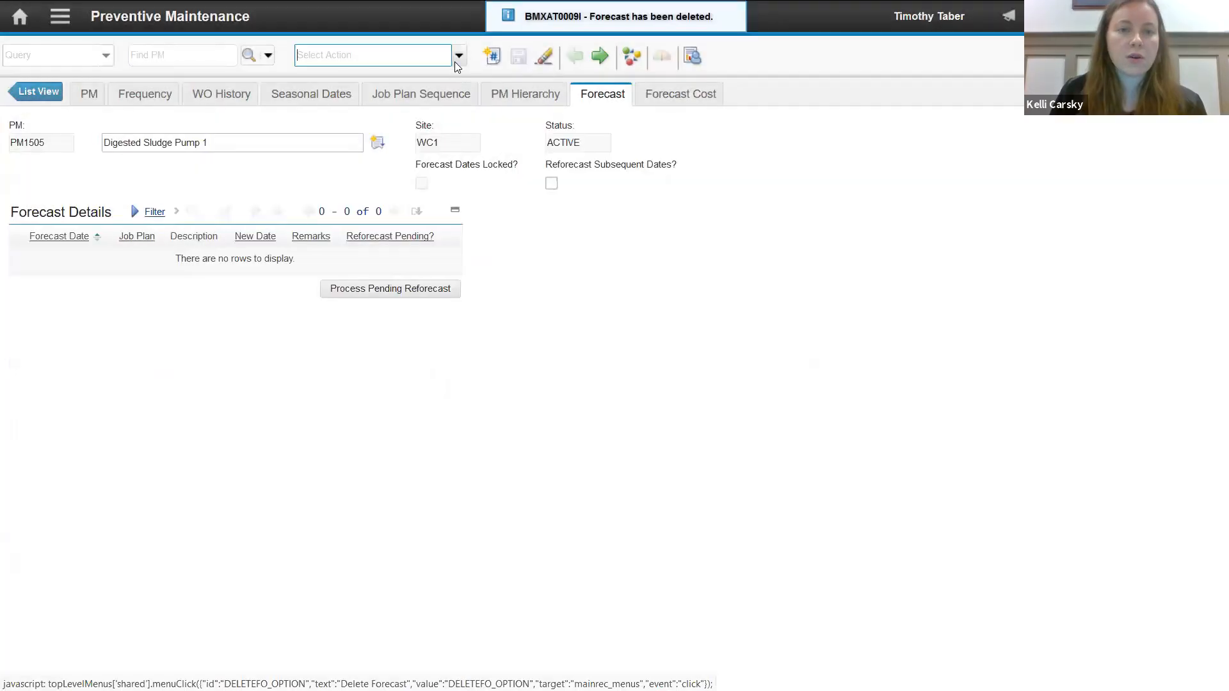
- Generate a new forecast for the Digested Sludge Pump 1 PM until 03/15/2020
{"action": "left_click", "coordinate": [458, 55]}
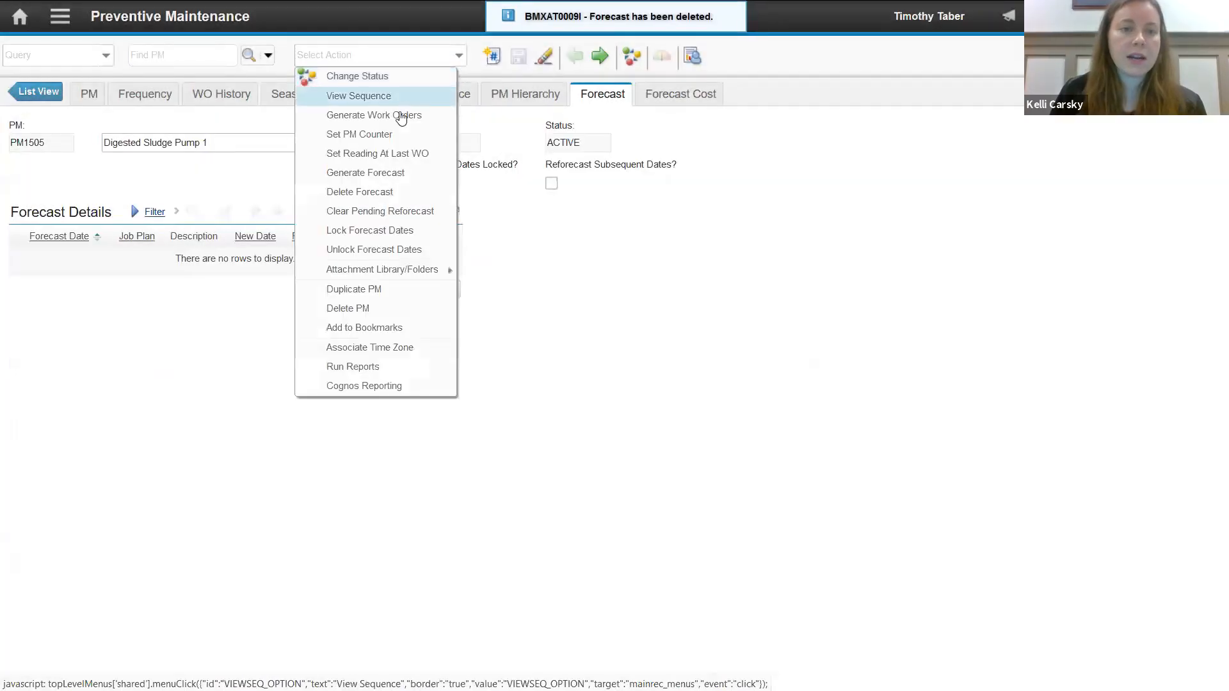
{"action": "left_click", "coordinate": [398, 173]}
{"action": "left_click", "coordinate": [479, 319]}
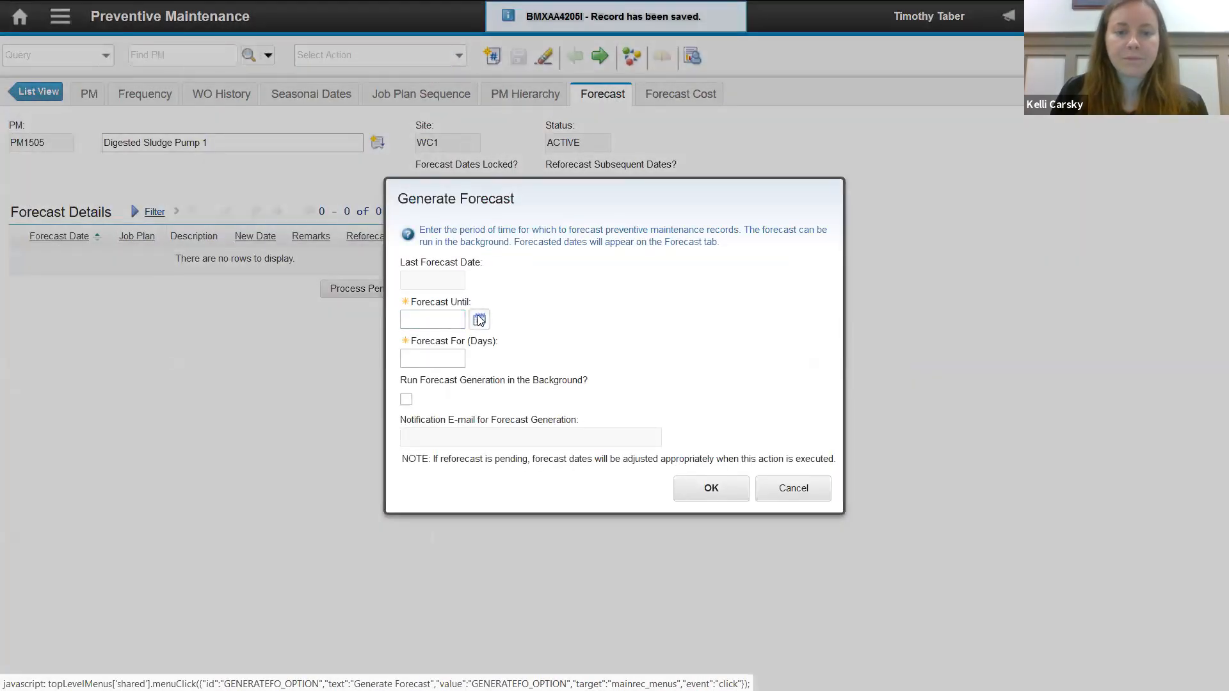
{"action": "left_click", "coordinate": [495, 401]}
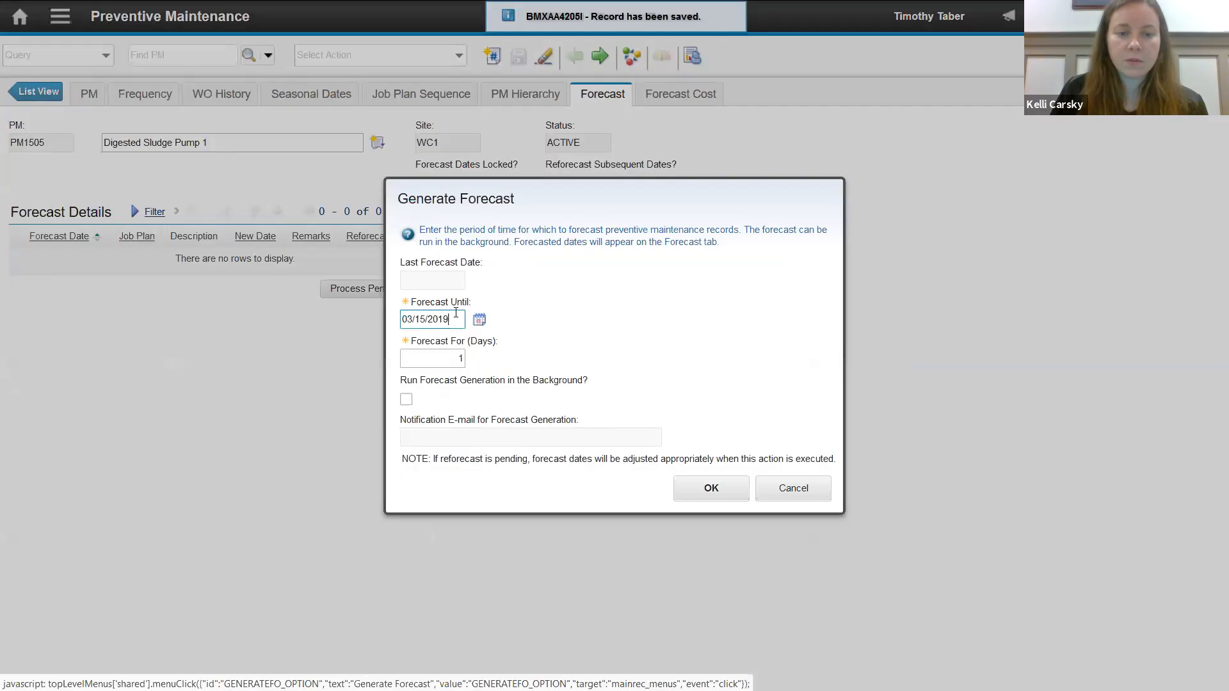
{"action": "key", "text": "BackSpace"}
{"action": "type", "text": "20"}
{"action": "left_click", "coordinate": [709, 488]}
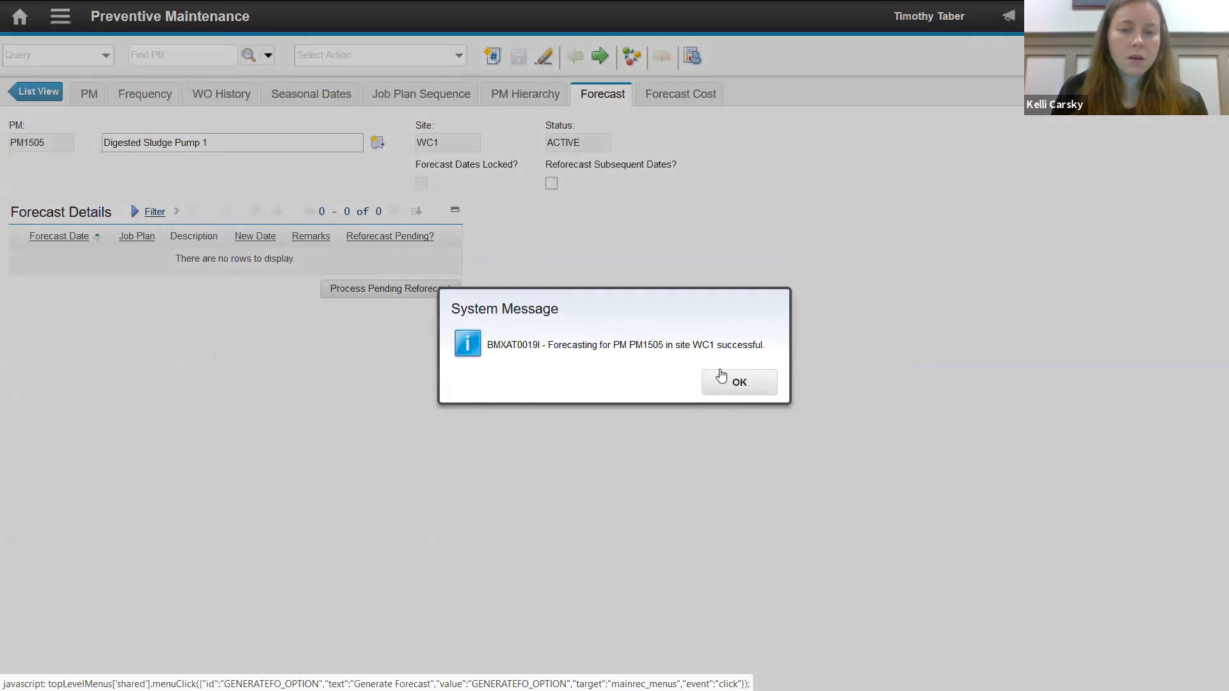
{"action": "left_click", "coordinate": [723, 379]}
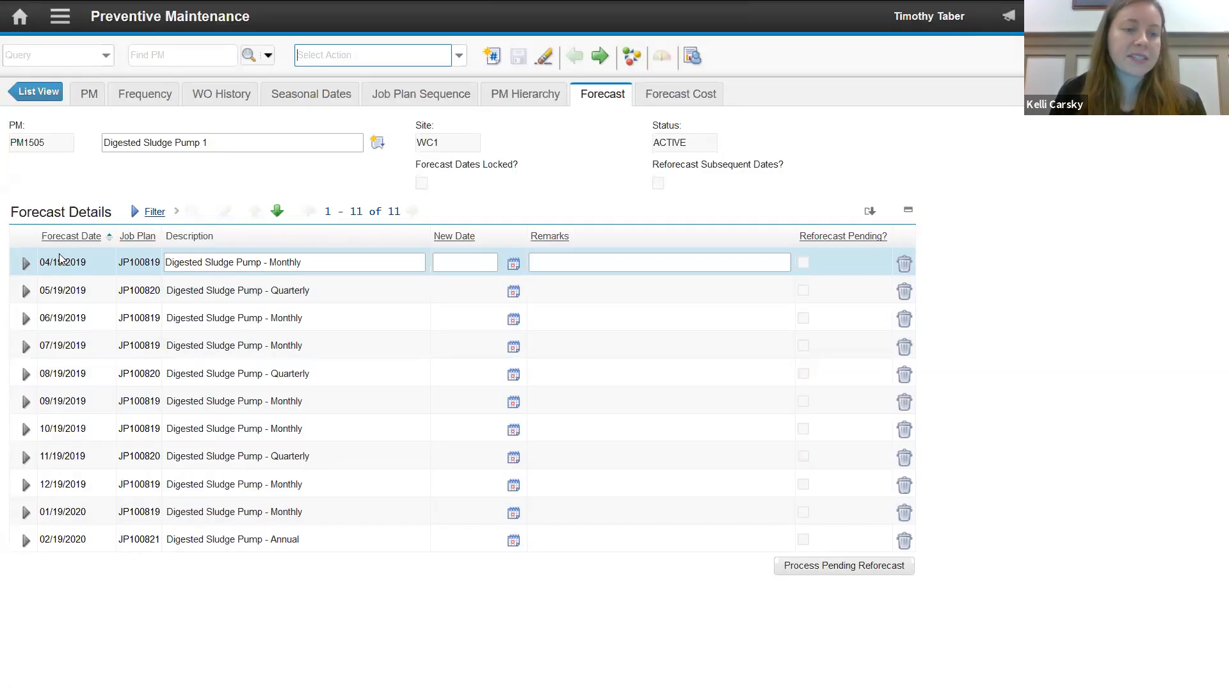
- Check how the PM's frequency settings calculate the next due date and return to its forecast dates
{"action": "left_click", "coordinate": [143, 91]}
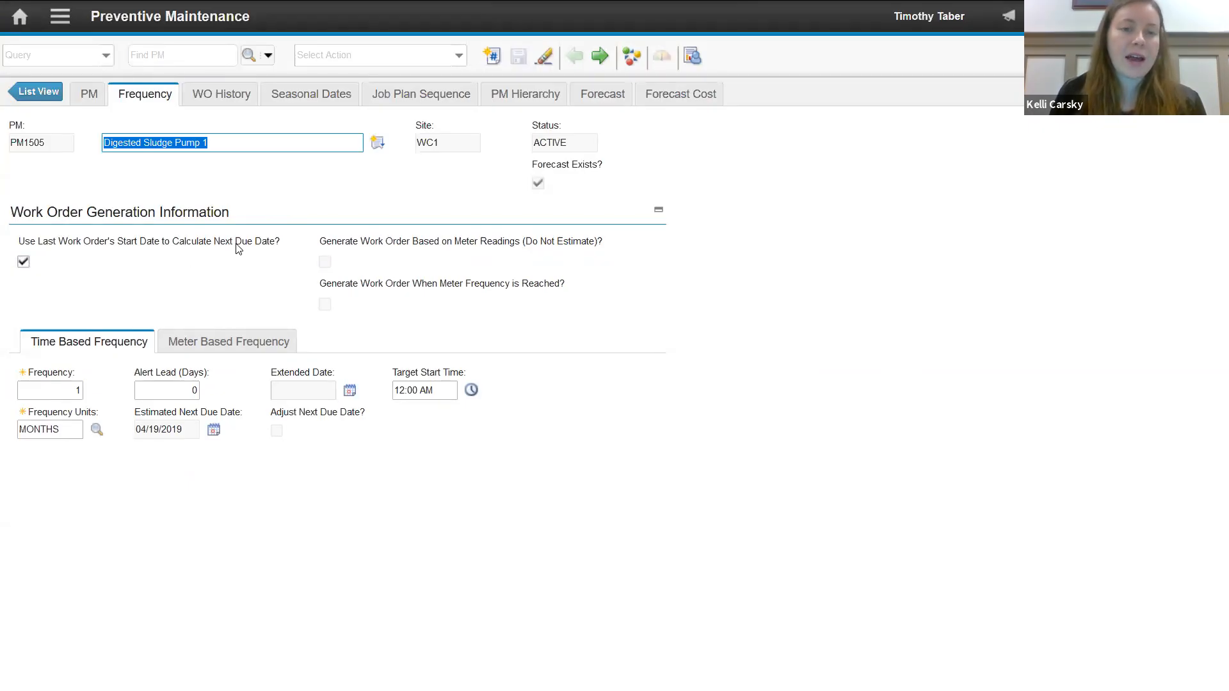
{"action": "left_click", "coordinate": [575, 102]}
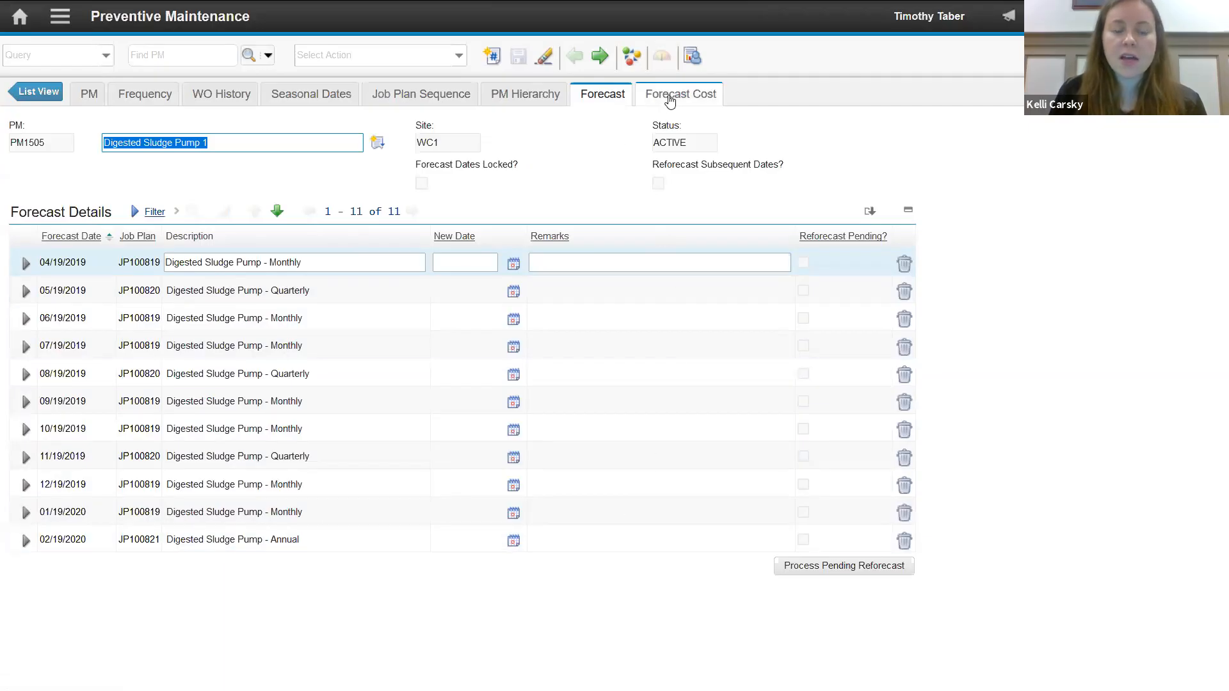
- View the PM's forecast cost details, start downloading the table as an Excel file and cancel the download
{"action": "left_click", "coordinate": [669, 96]}
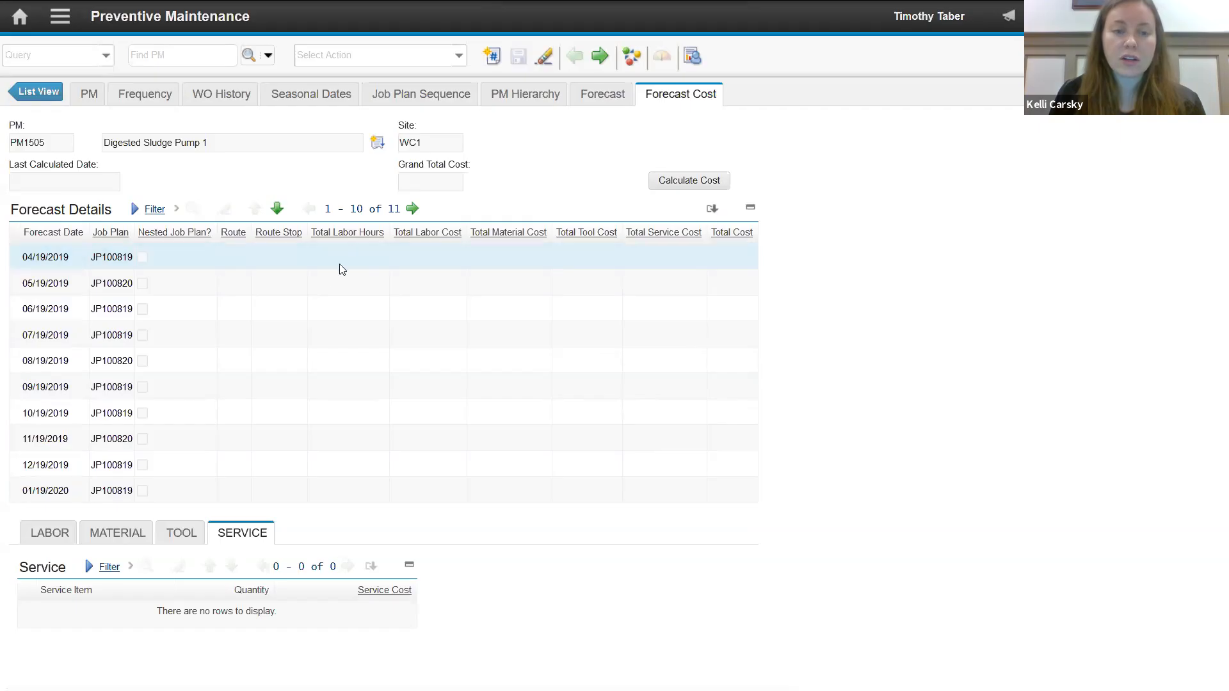
{"action": "left_click", "coordinate": [712, 211]}
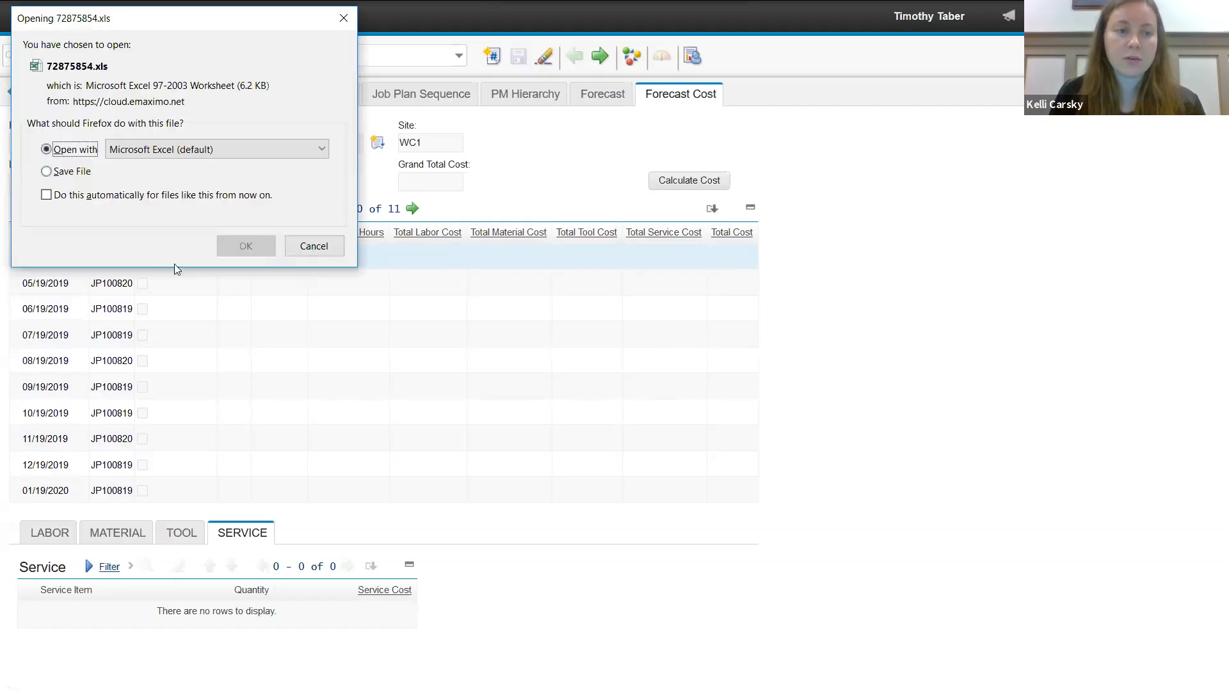
{"action": "left_click", "coordinate": [299, 247]}
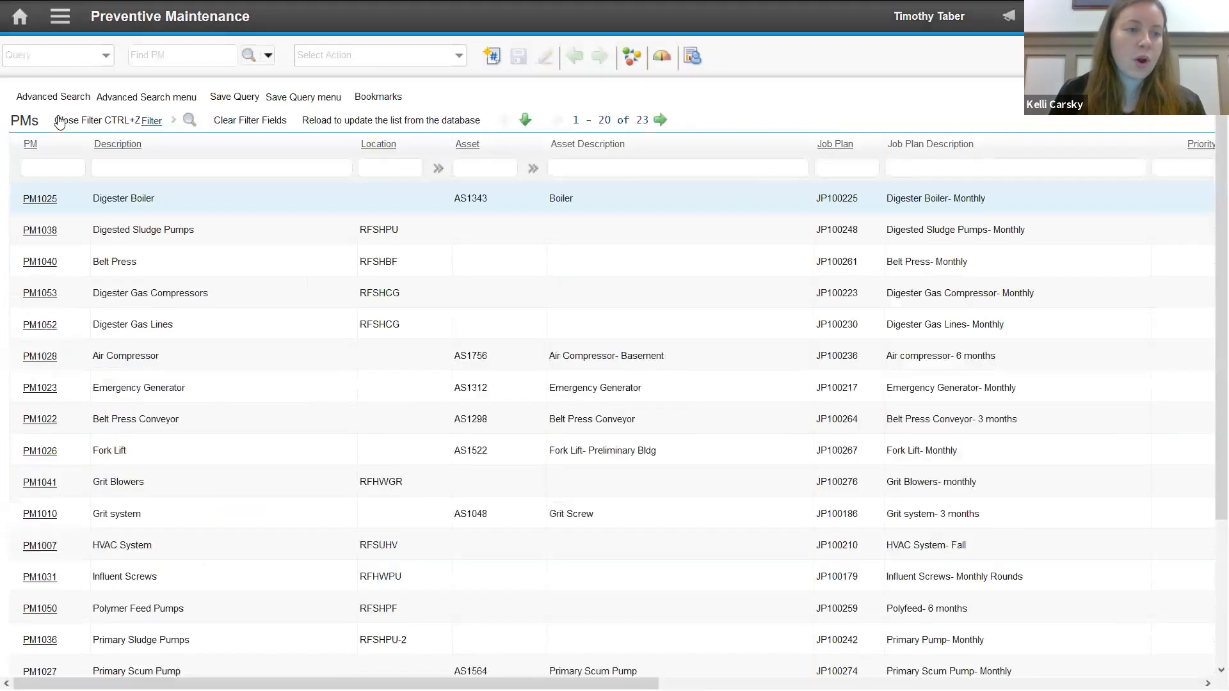
- Open the Digester Boiler PM and review its job plan sequence and forecast costs
{"action": "left_click", "coordinate": [40, 199]}
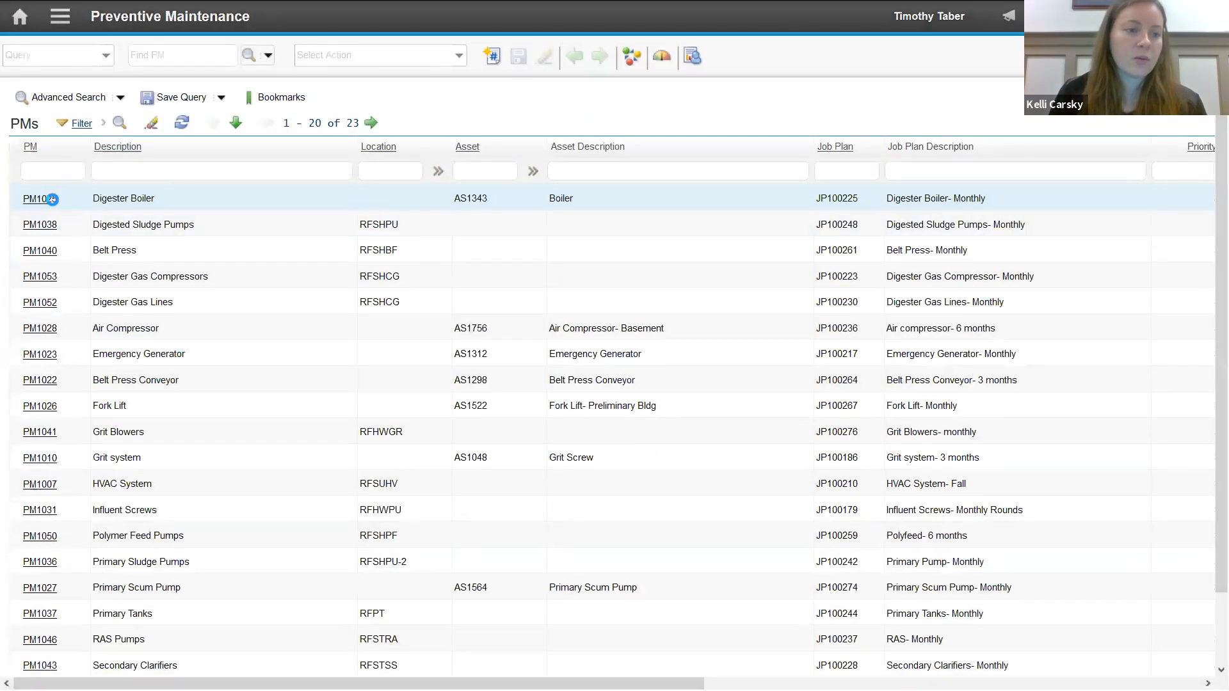
{"action": "left_click", "coordinate": [668, 102]}
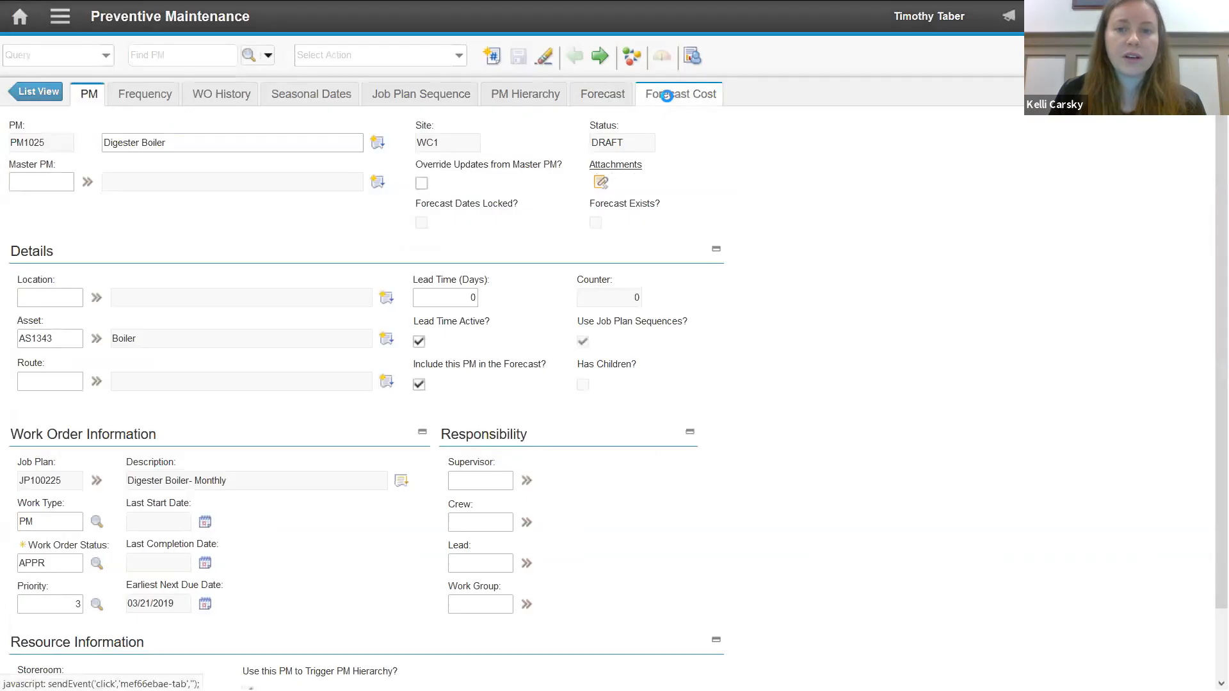
{"action": "left_click", "coordinate": [413, 93]}
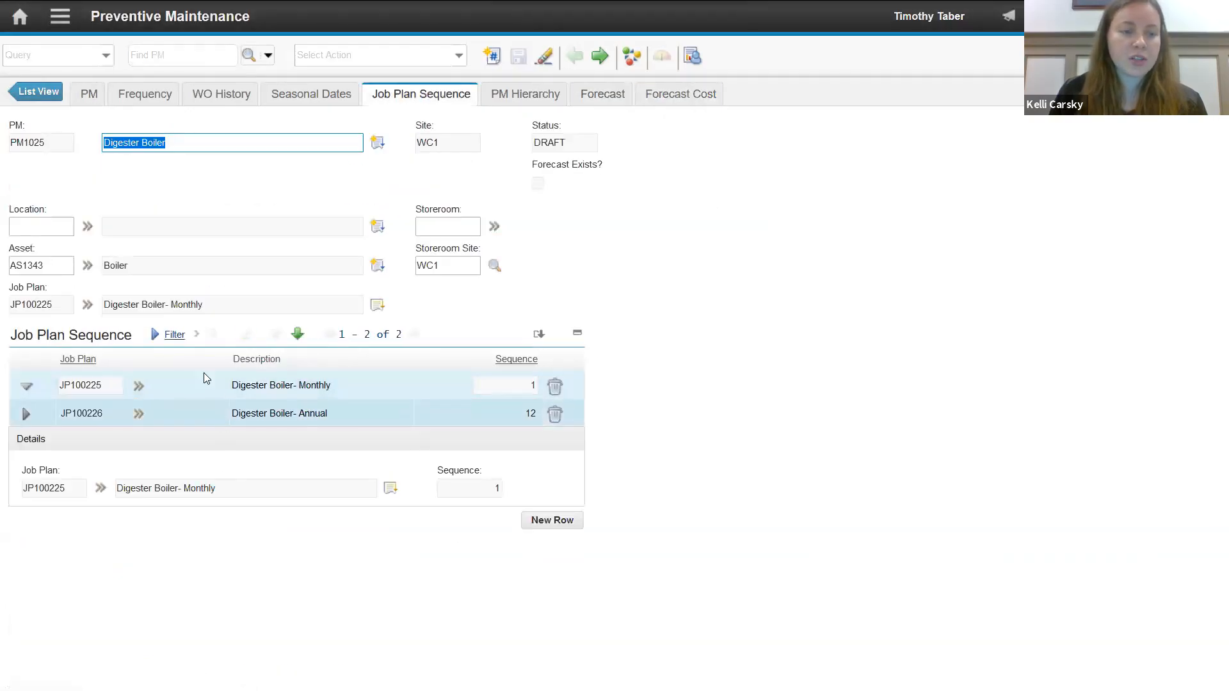
{"action": "left_click", "coordinate": [688, 96]}
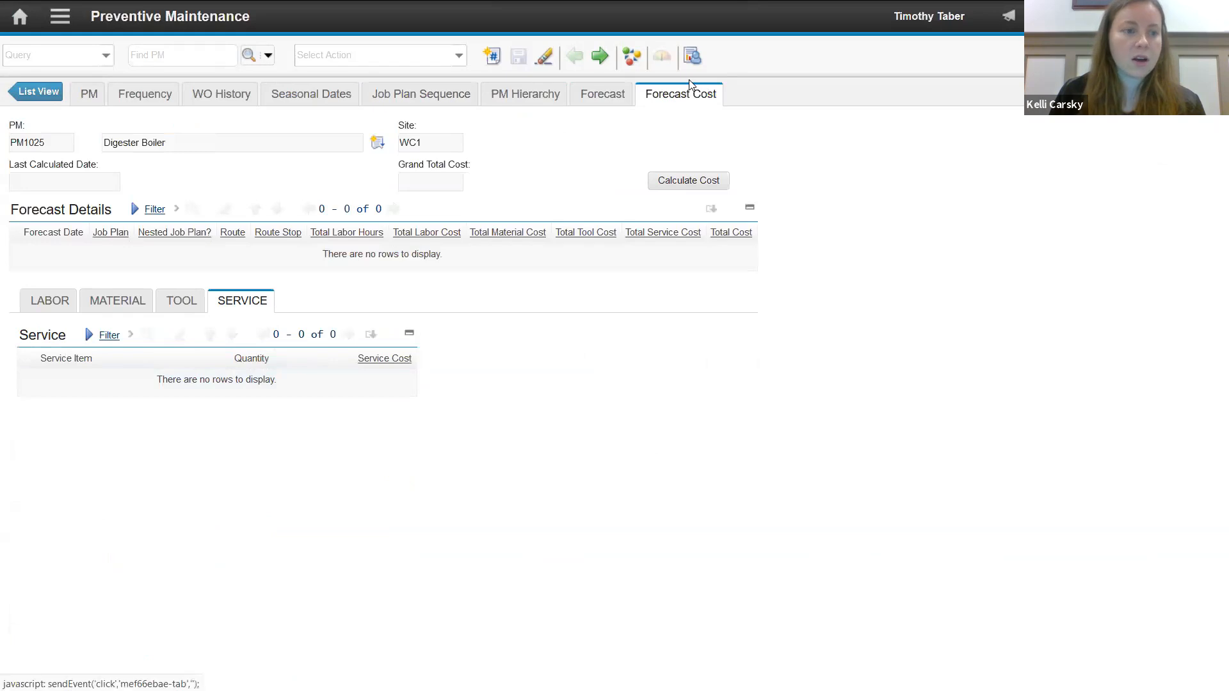
- Try to generate a forecast for the Digester Boiler PM until 03/15/2020 and return to the PM list
{"action": "left_click", "coordinate": [600, 94]}
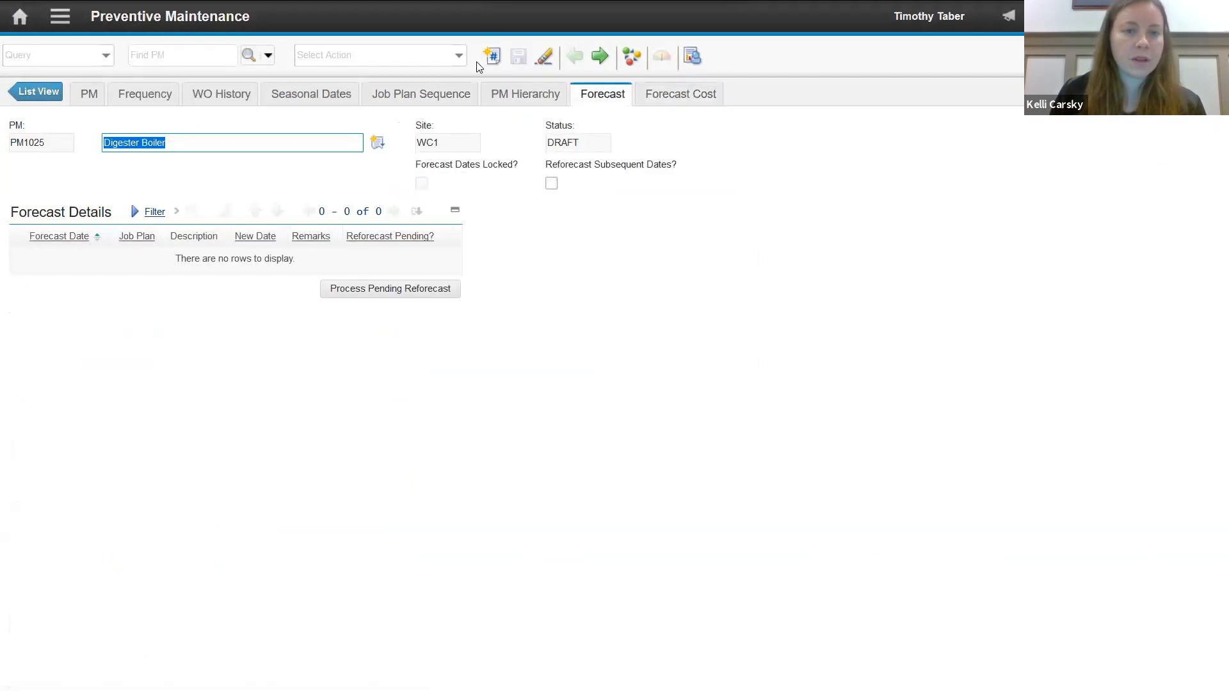
{"action": "left_click", "coordinate": [459, 55]}
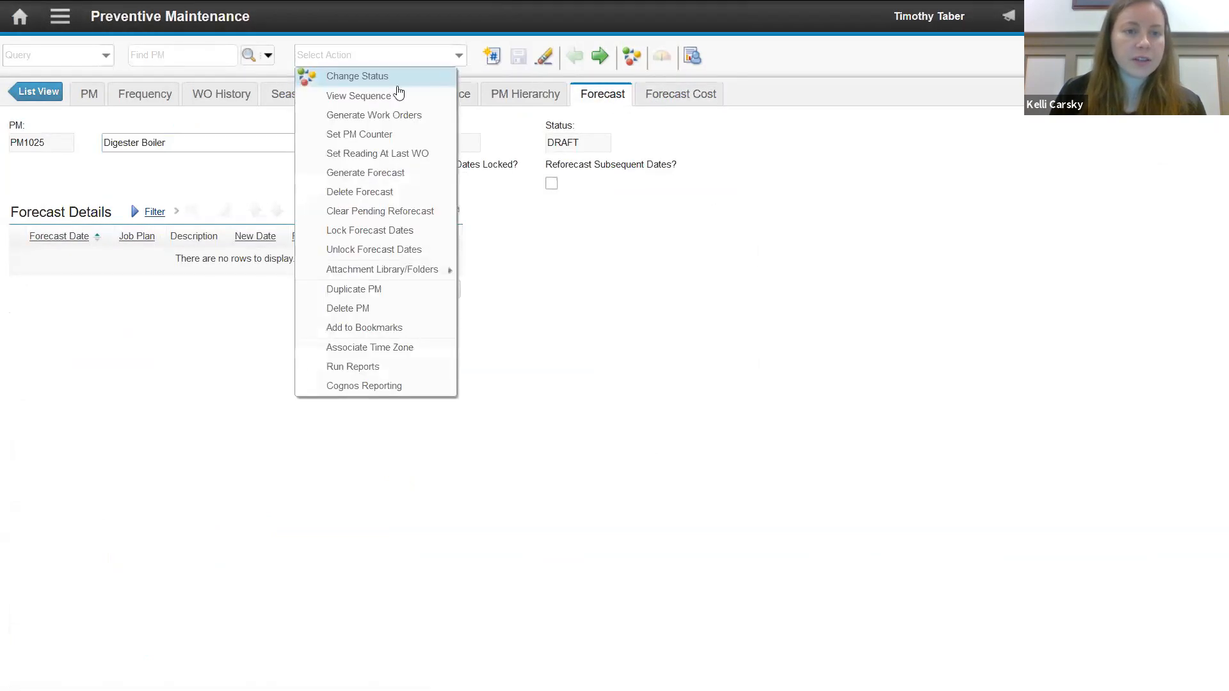
{"action": "left_click", "coordinate": [387, 173]}
{"action": "left_click", "coordinate": [479, 319]}
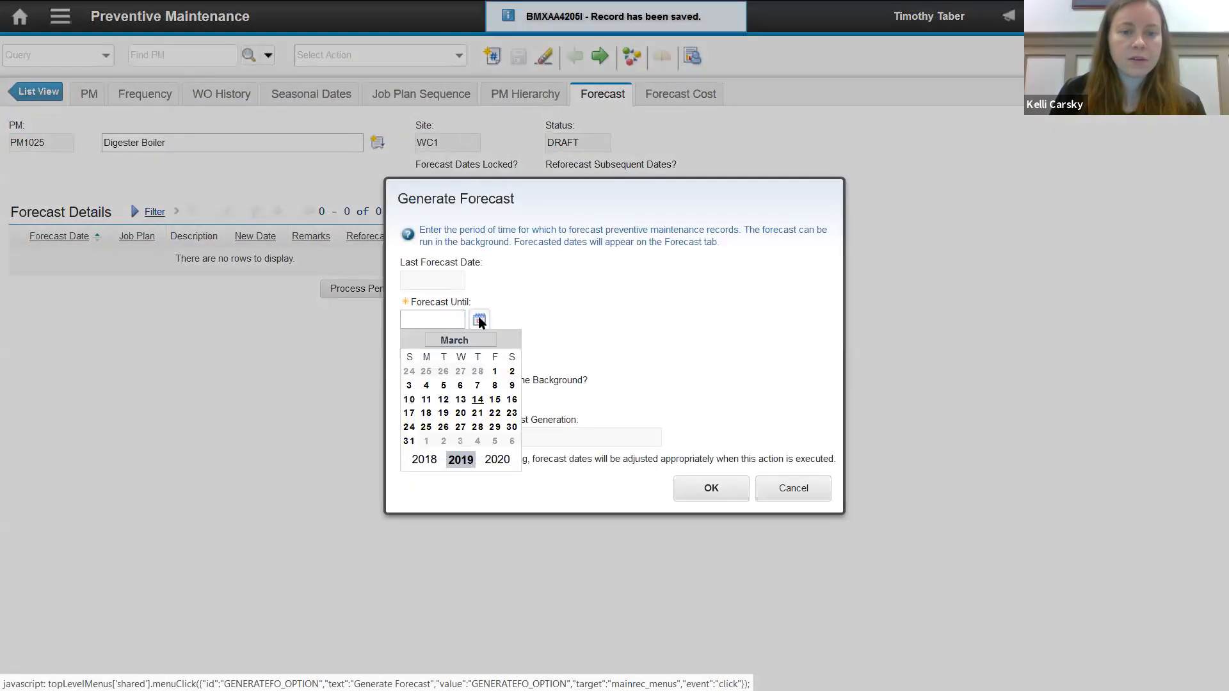
{"action": "left_click", "coordinate": [497, 399]}
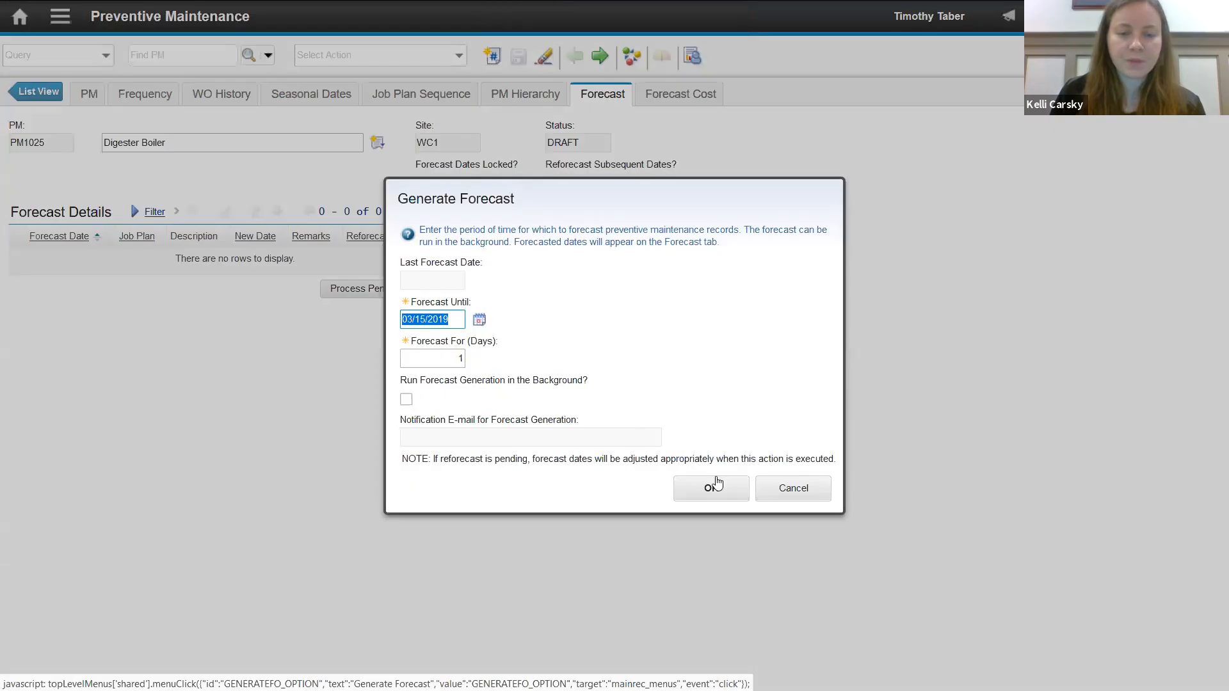
{"action": "left_click", "coordinate": [455, 319]}
{"action": "key", "text": "BackSpace"}
{"action": "key", "text": "BackSpace"}
{"action": "type", "text": "20"}
{"action": "left_click", "coordinate": [710, 487]}
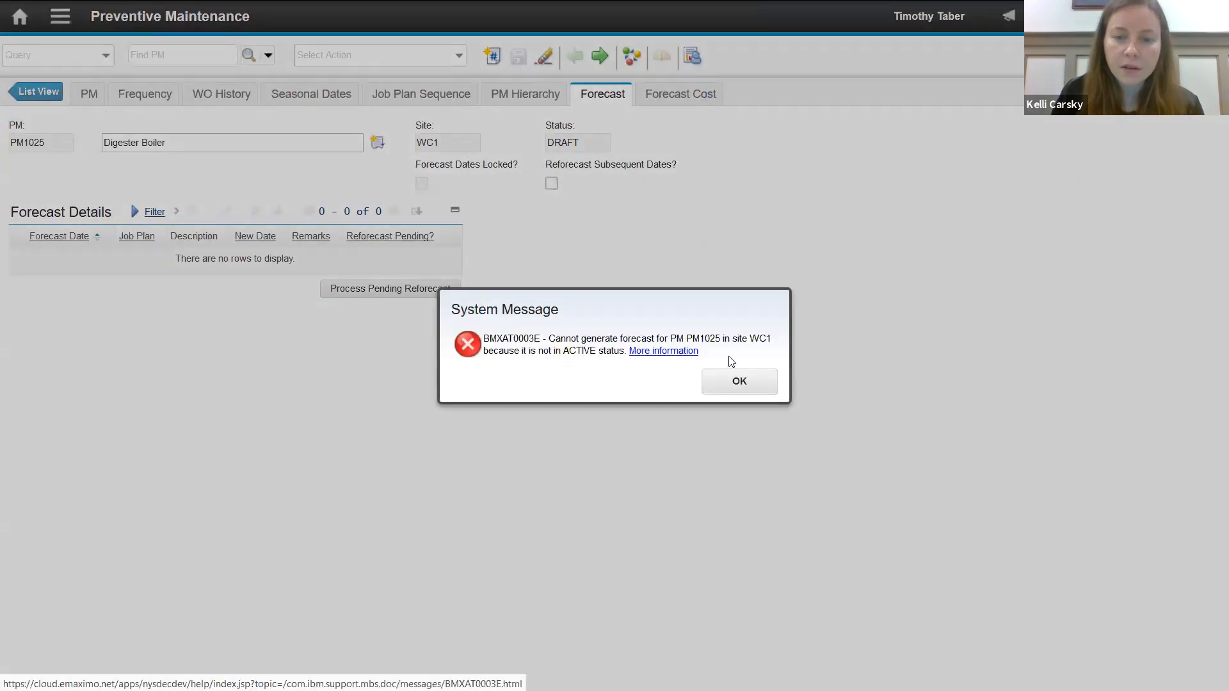
{"action": "left_click", "coordinate": [707, 383]}
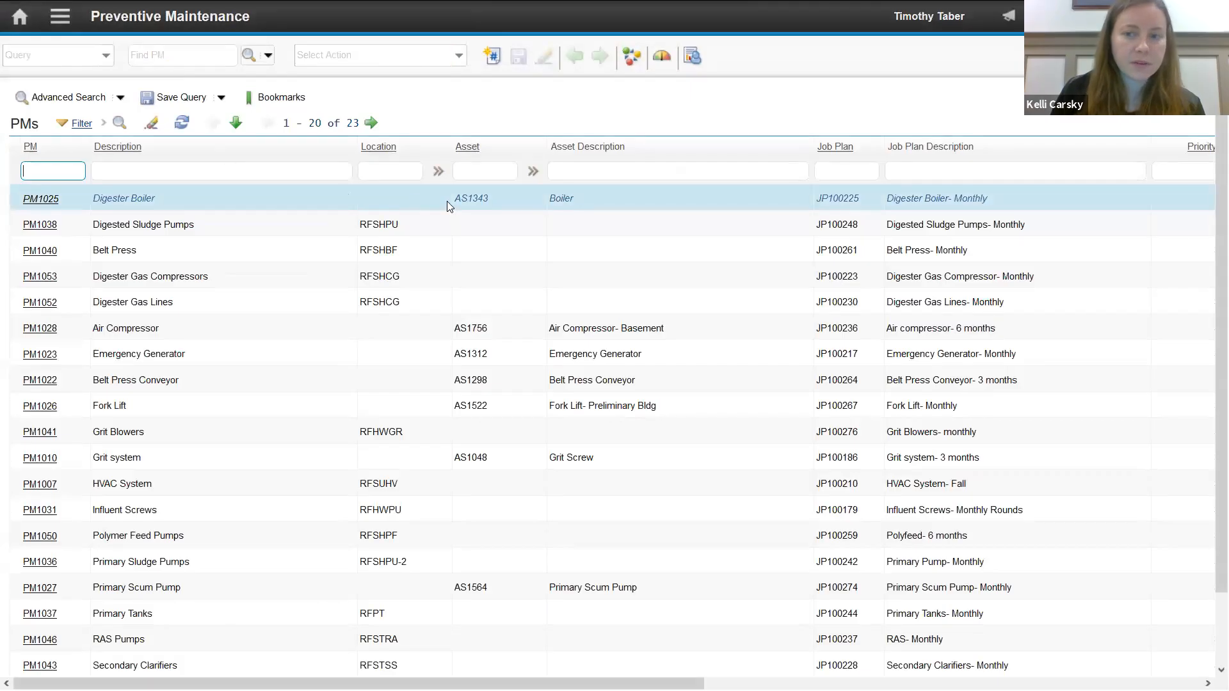
- Open the Belt Press PM and compare its job plan sequence with the job plans and costs in its forecast
{"action": "left_click", "coordinate": [50, 251]}
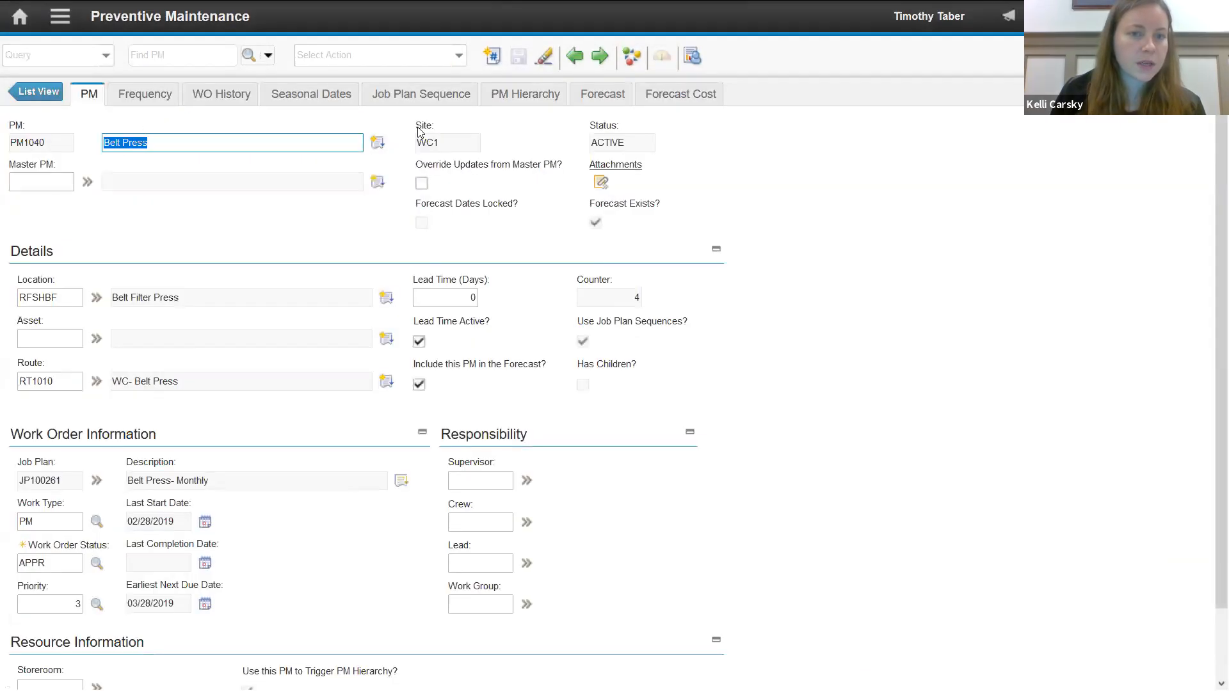
{"action": "left_click", "coordinate": [455, 96]}
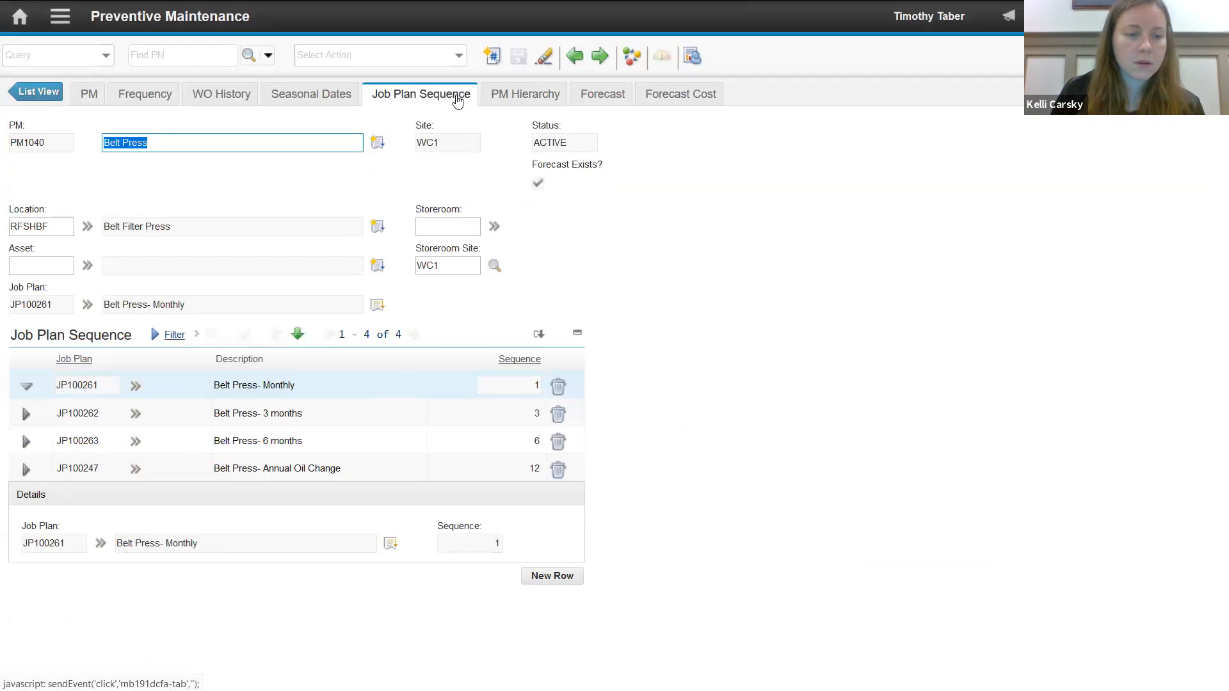
{"action": "left_click", "coordinate": [677, 103]}
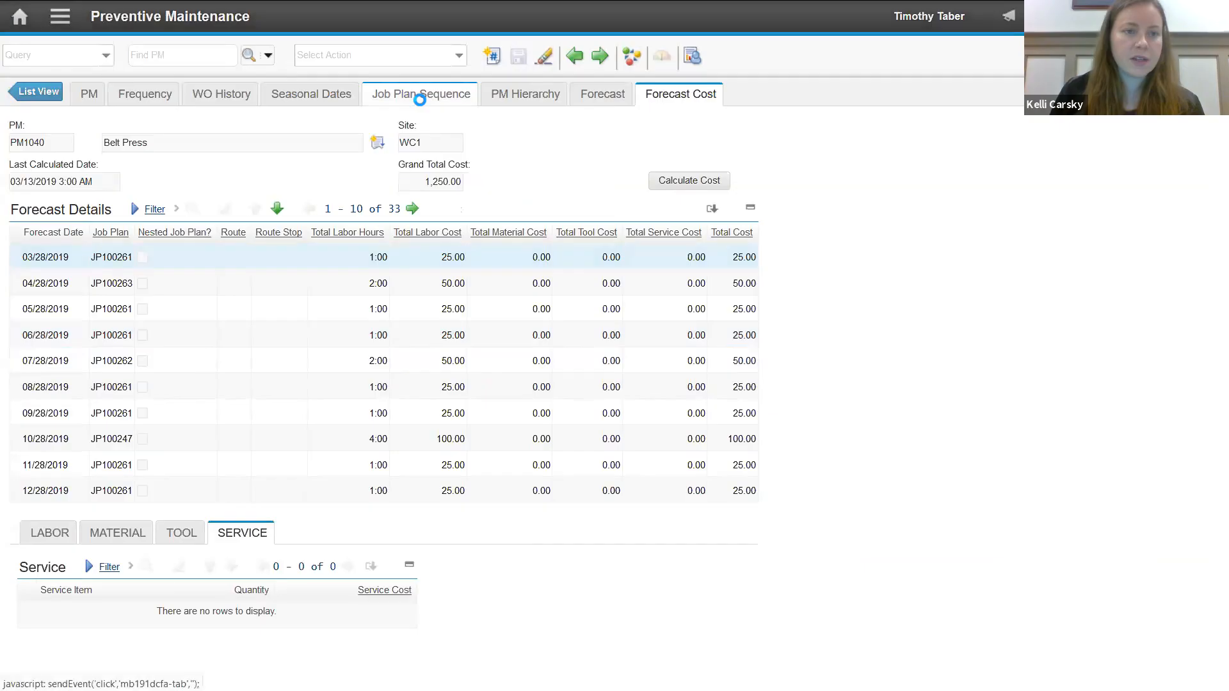
{"action": "left_click", "coordinate": [420, 92]}
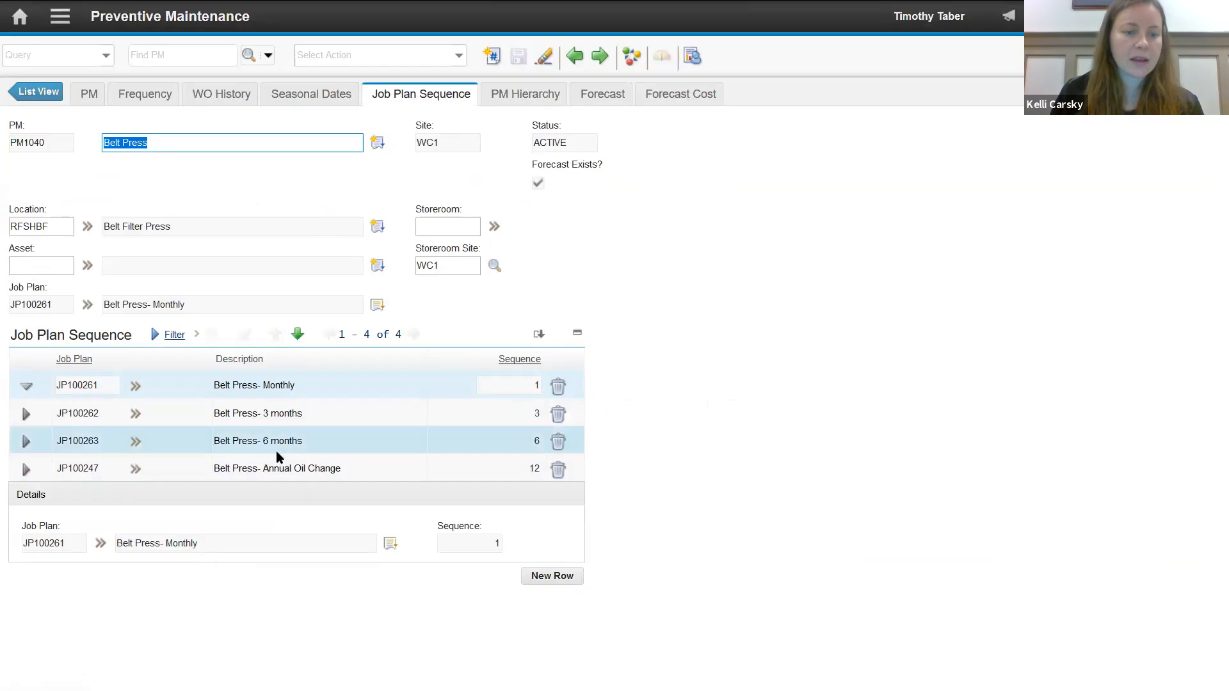
{"action": "left_click", "coordinate": [668, 99]}
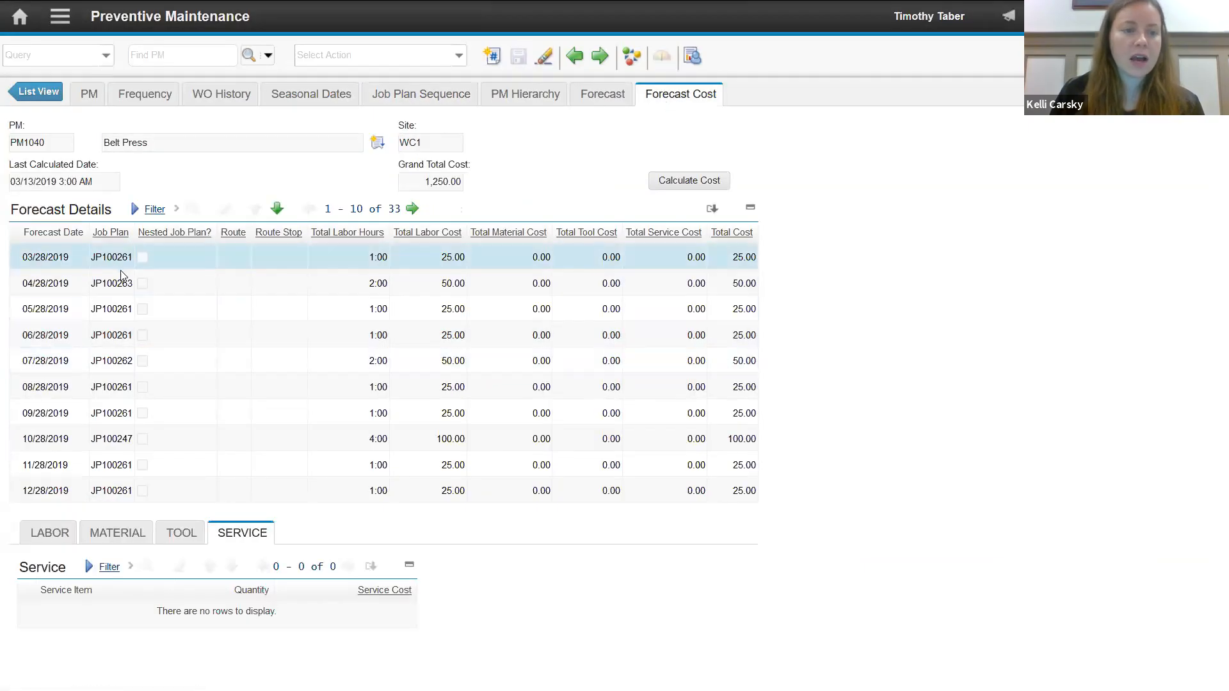